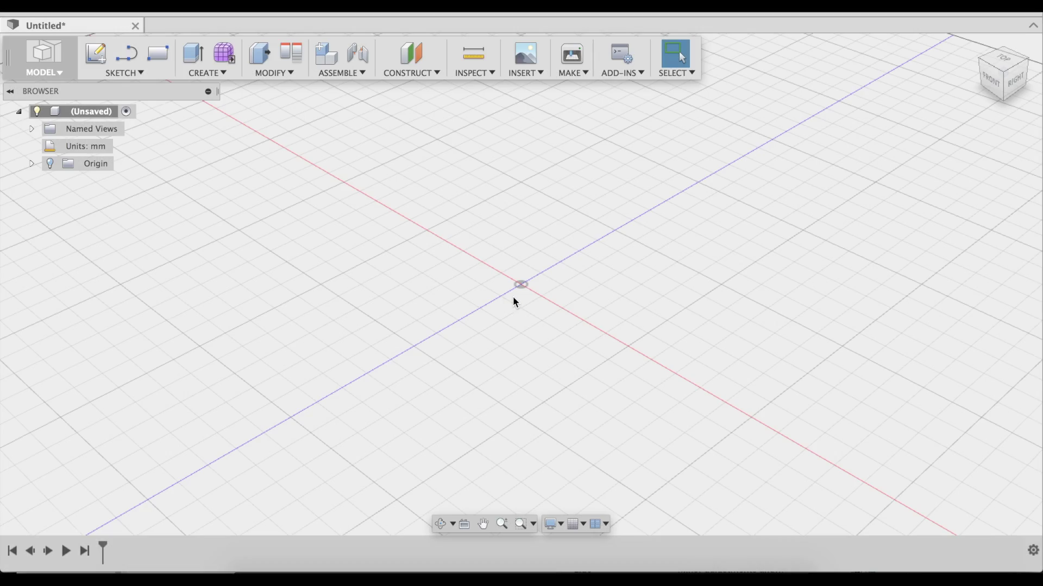
Step: On a ground-plane sketch, draw a 12.7 mm horizontal line from the origin and finish the sketch
{"action": "left_click", "coordinate": [101, 59]}
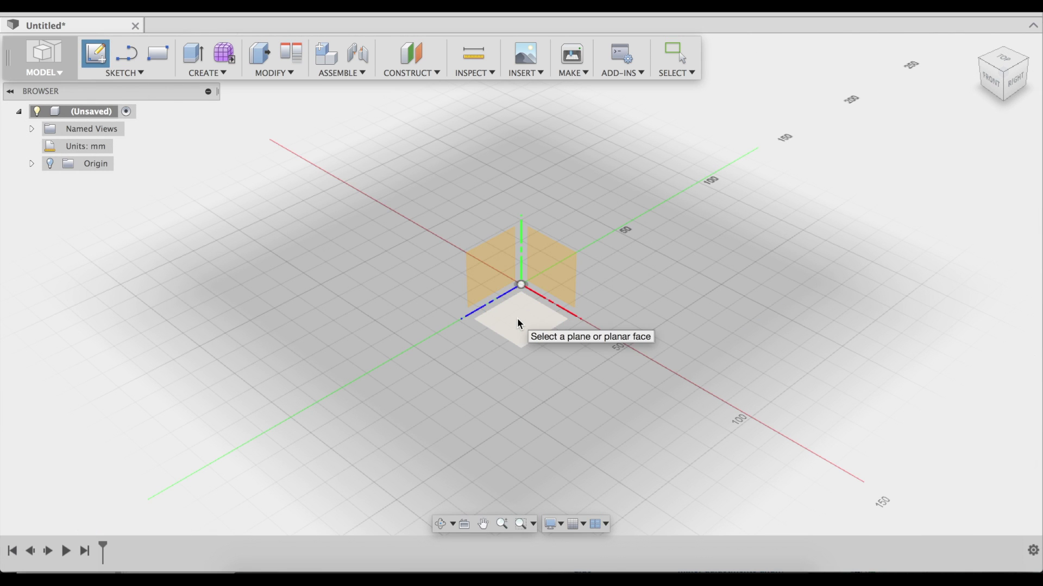
{"action": "left_click", "coordinate": [518, 324]}
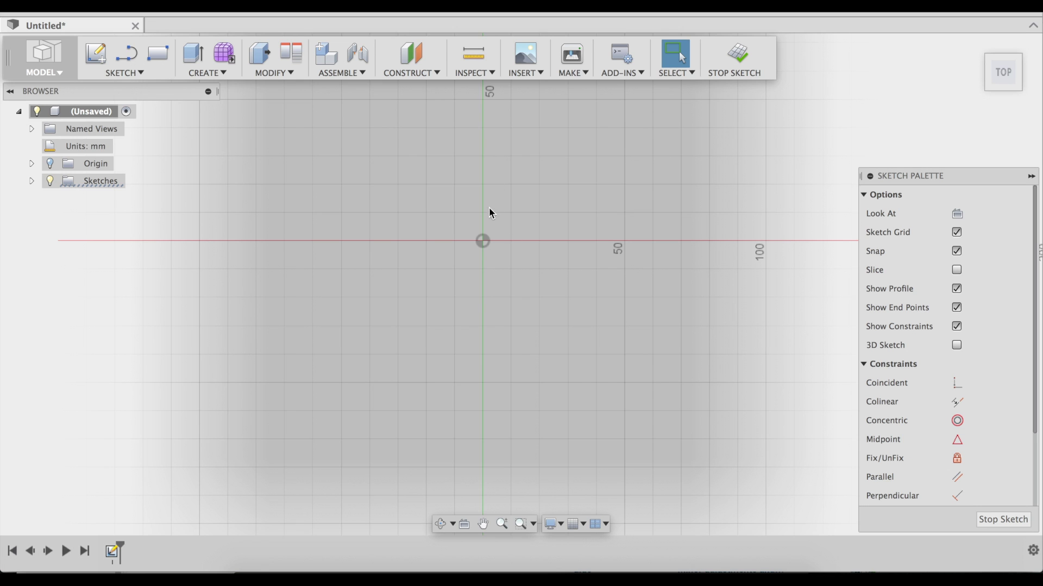
{"action": "key", "text": "l"}
{"action": "scroll", "coordinate": [520, 219], "scroll_direction": "up", "scroll_amount": 3}
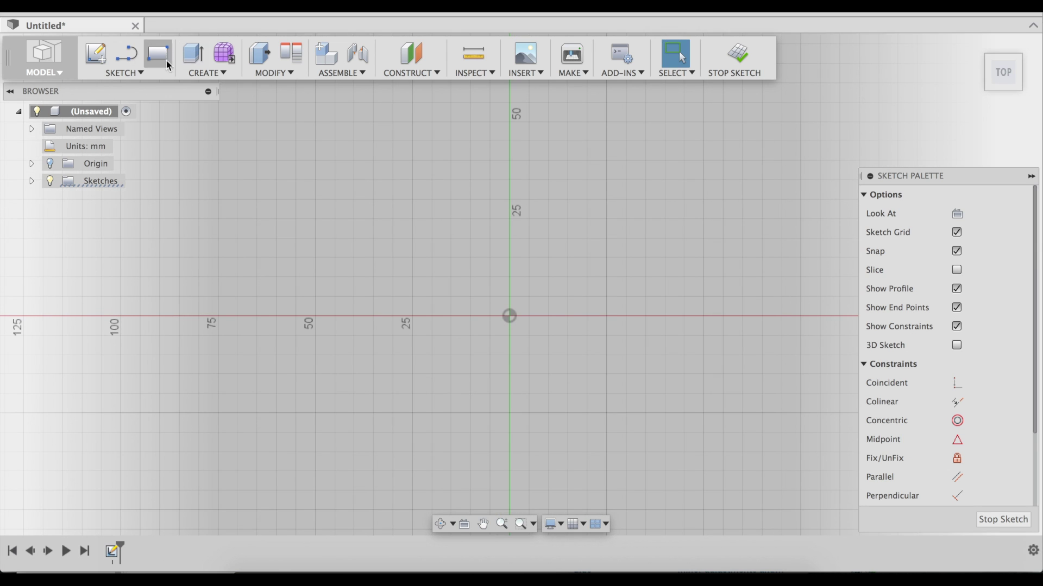
{"action": "left_click", "coordinate": [128, 58]}
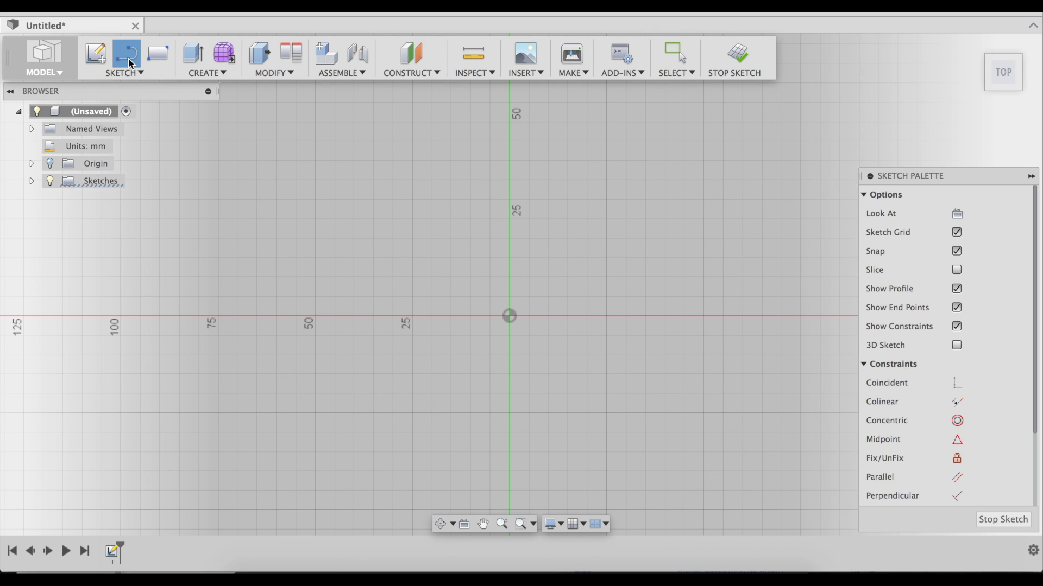
{"action": "key", "text": "Escape"}
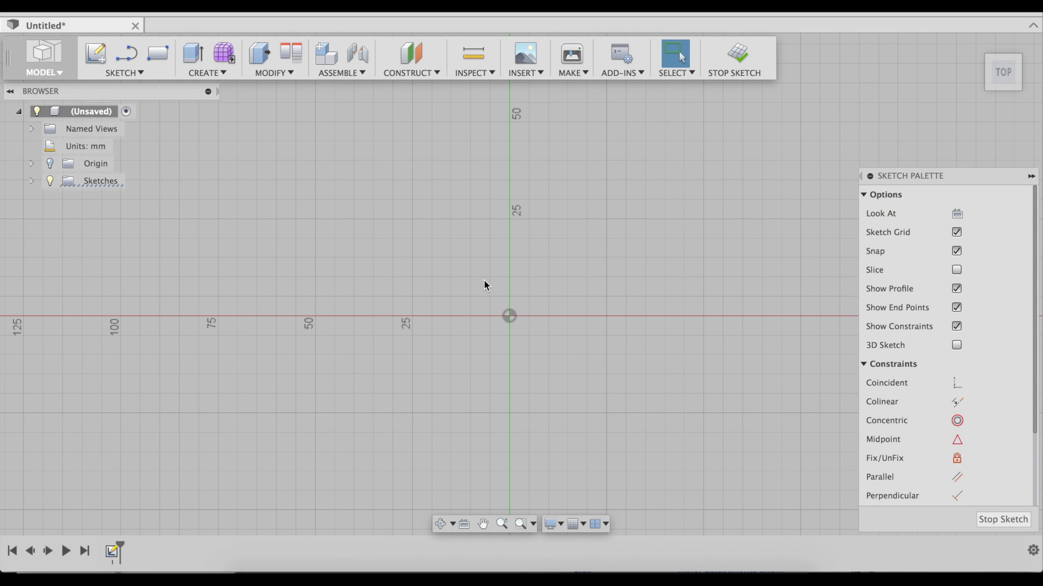
{"action": "left_click", "coordinate": [129, 62]}
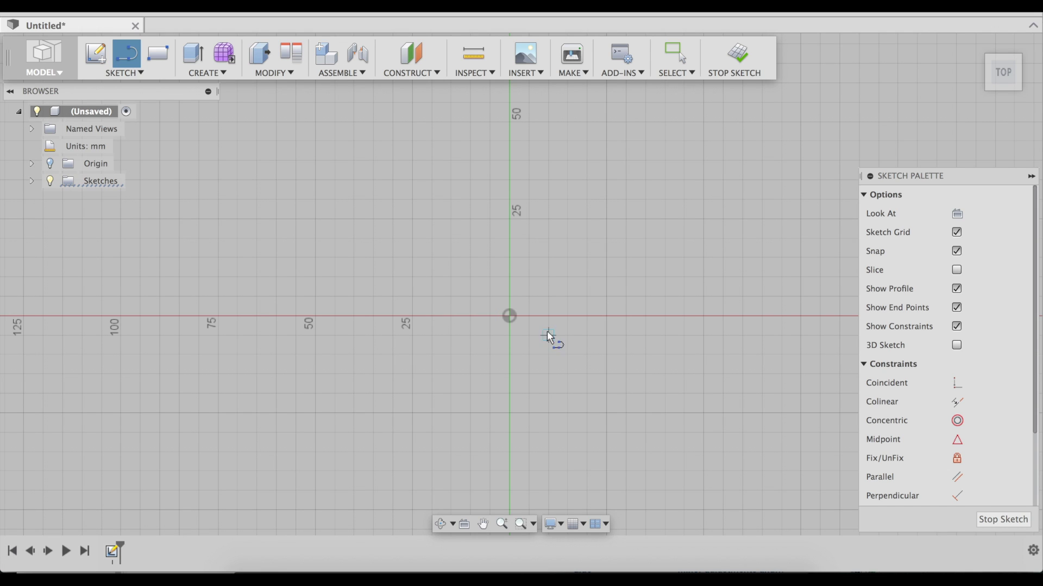
{"action": "left_click", "coordinate": [509, 315]}
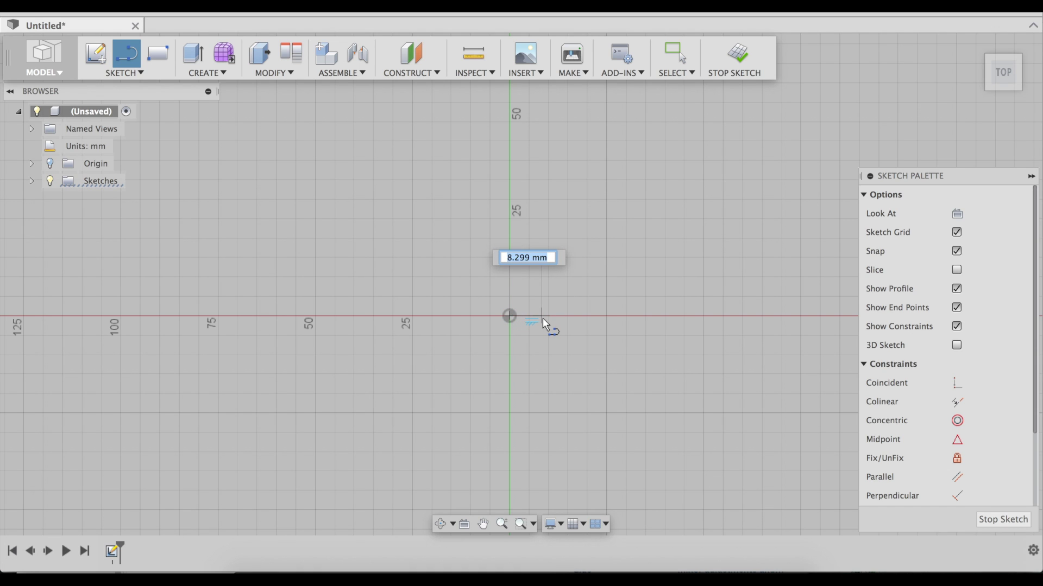
{"action": "type", "text": "12.7"}
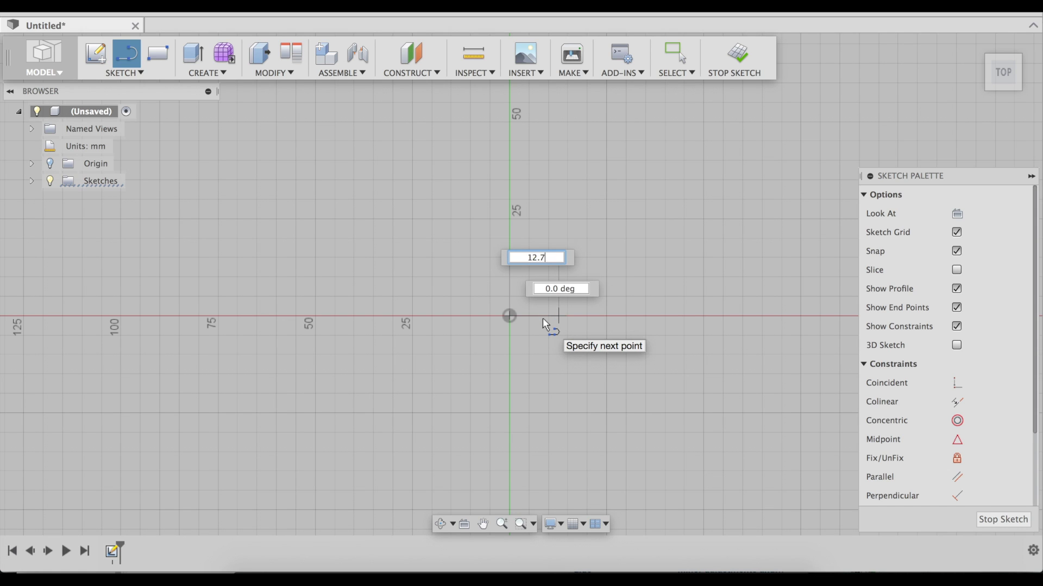
{"action": "key", "text": "Return"}
{"action": "key", "text": "Escape"}
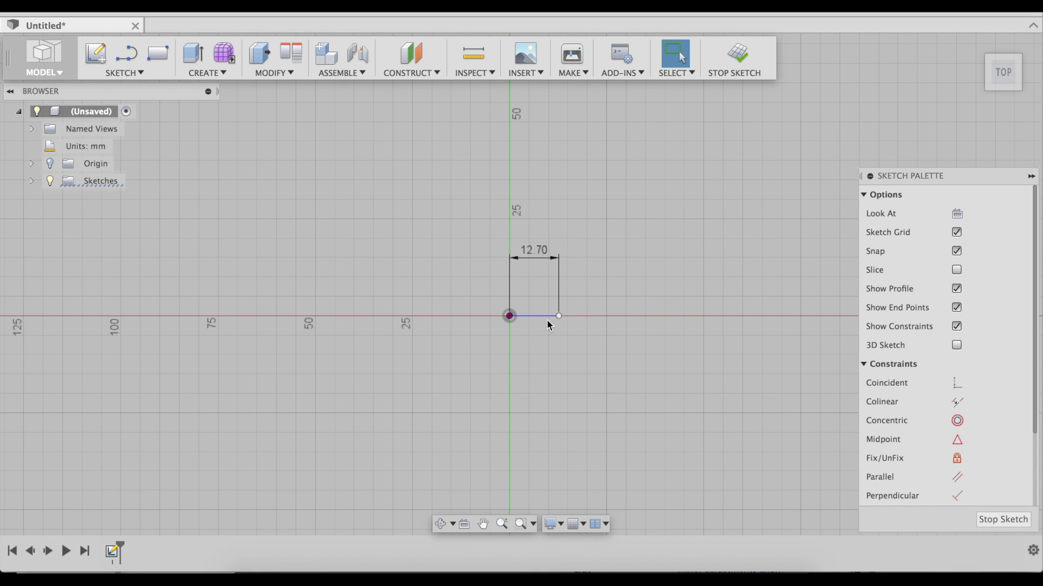
{"action": "left_click", "coordinate": [999, 519]}
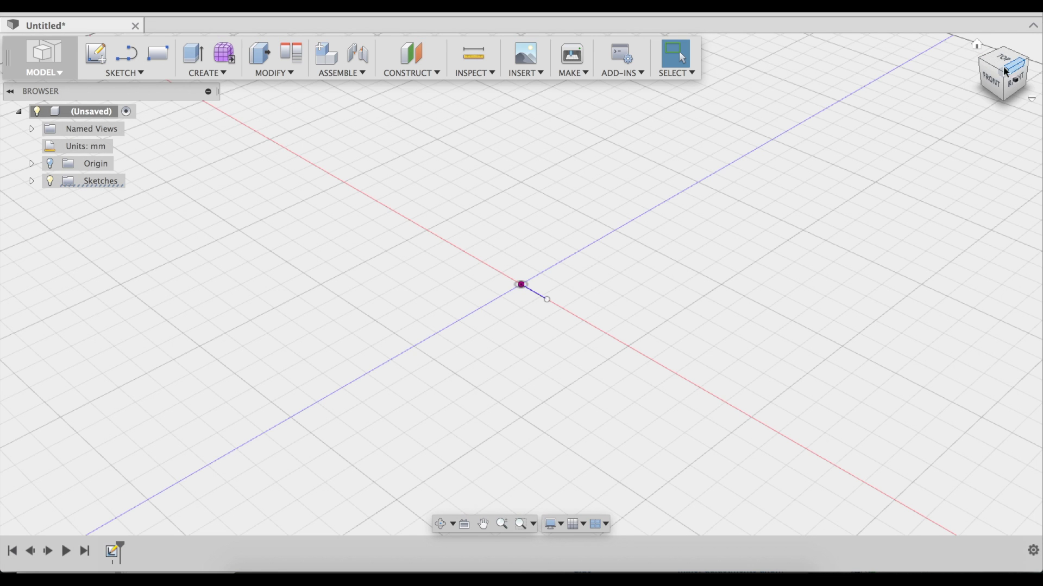
Step: From the front view, sketch on the front plane a 43.1 mm vertical line up from the first line's end
{"action": "left_click", "coordinate": [992, 85]}
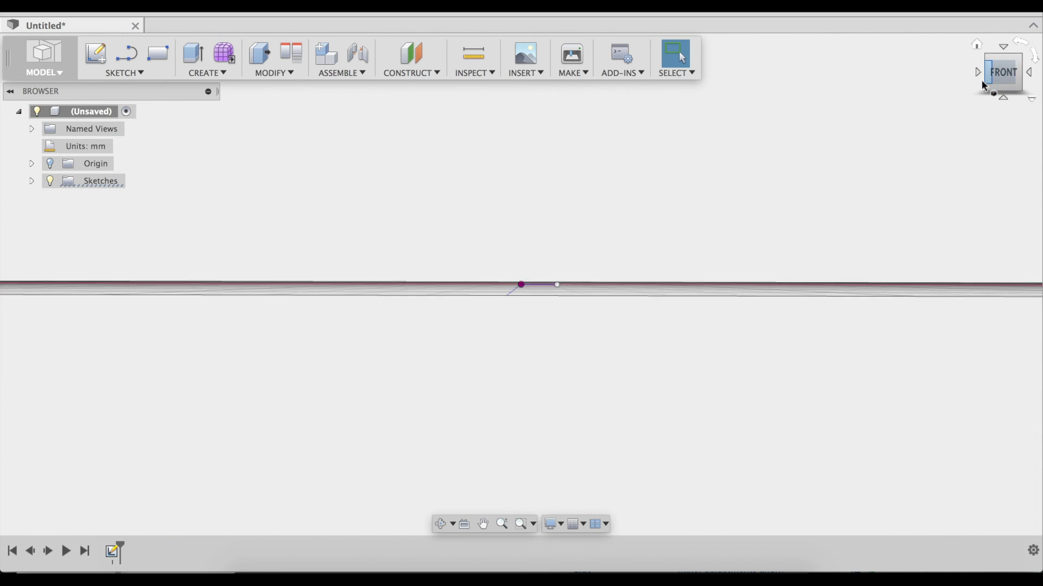
{"action": "left_click", "coordinate": [100, 58]}
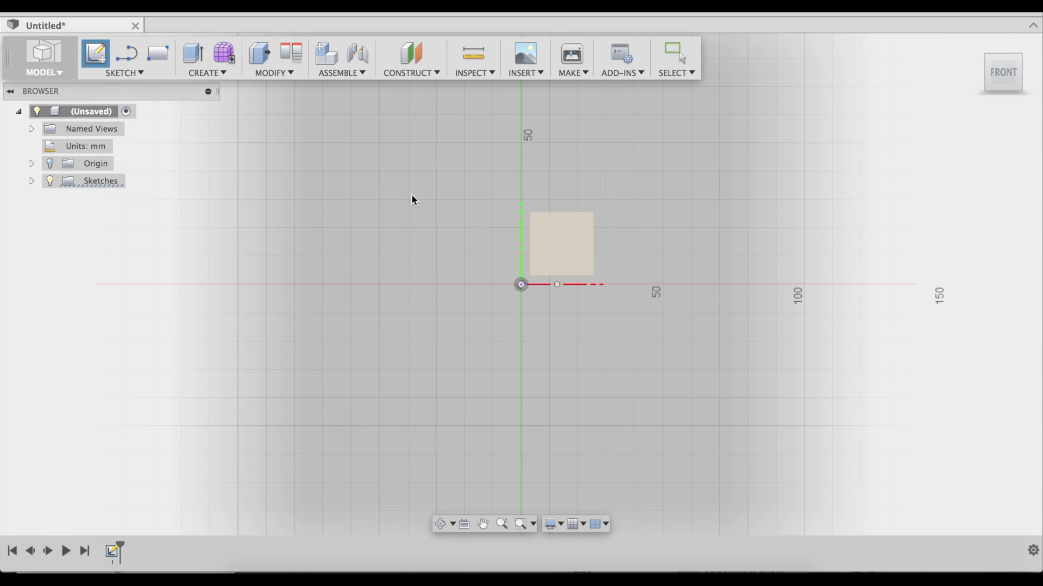
{"action": "left_click", "coordinate": [554, 250]}
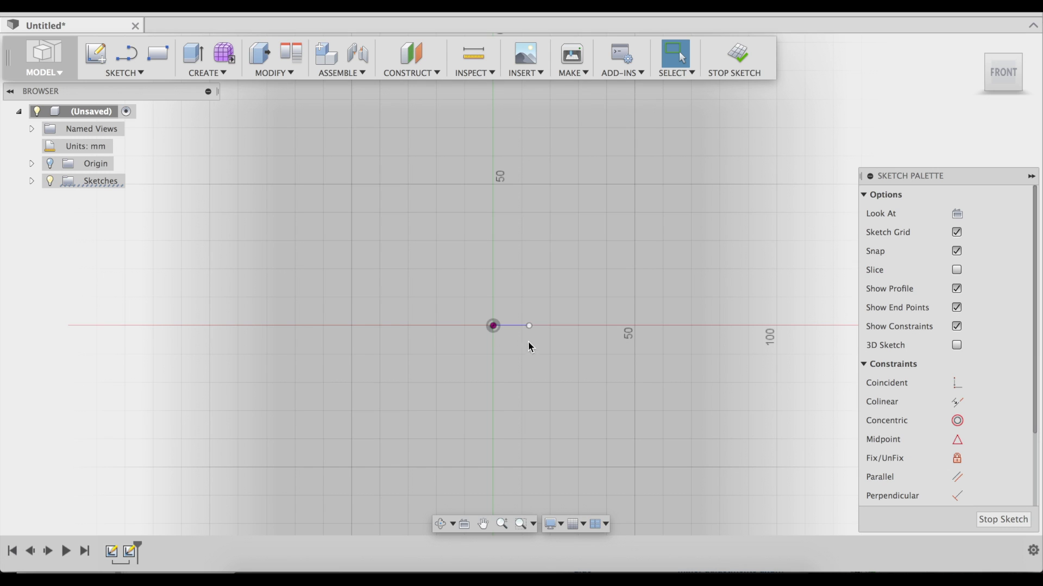
{"action": "left_click", "coordinate": [126, 53]}
{"action": "left_click", "coordinate": [531, 326]}
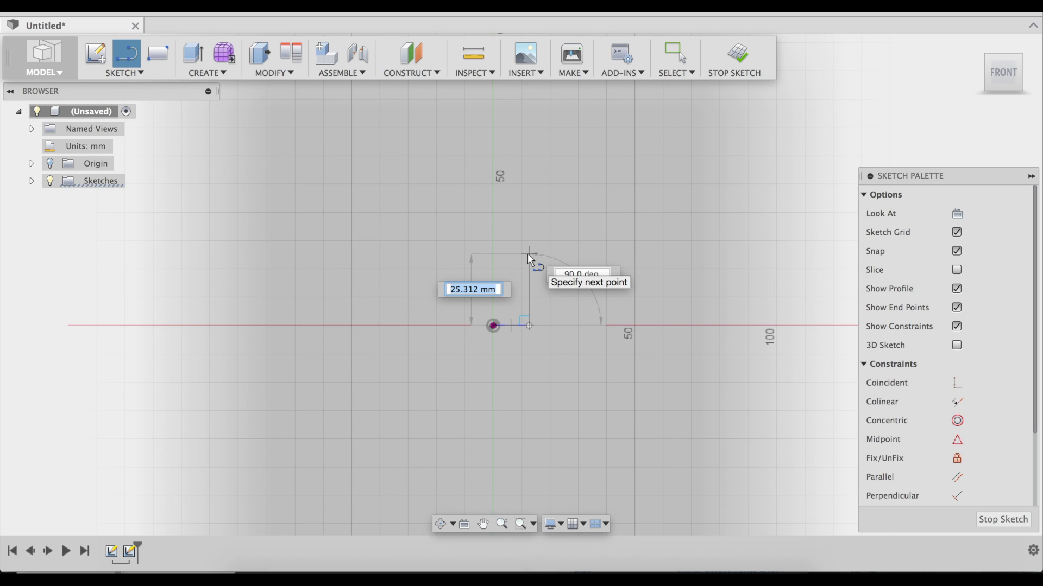
{"action": "type", "text": "43"}
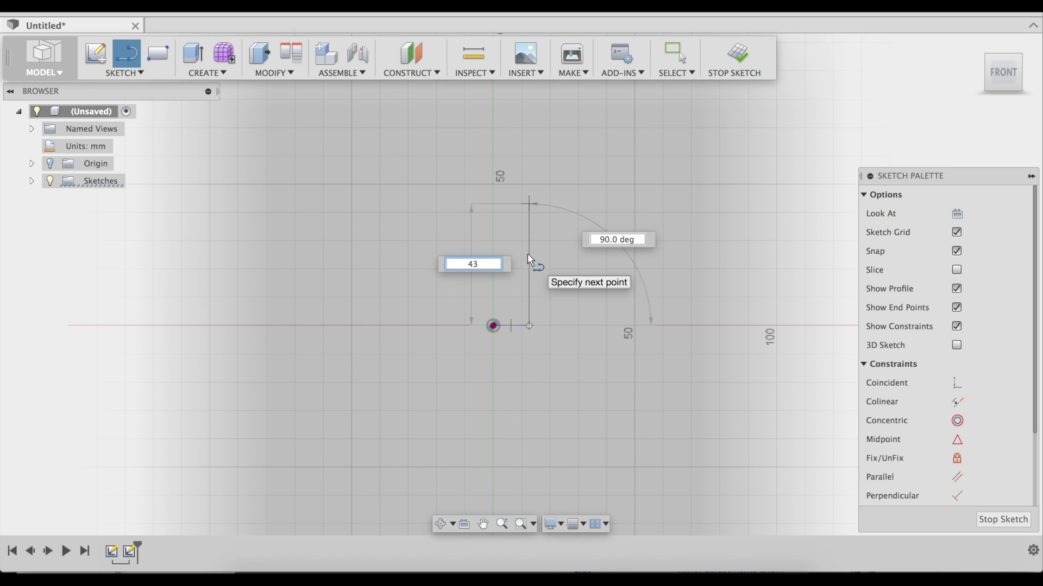
{"action": "type", "text": ".1"}
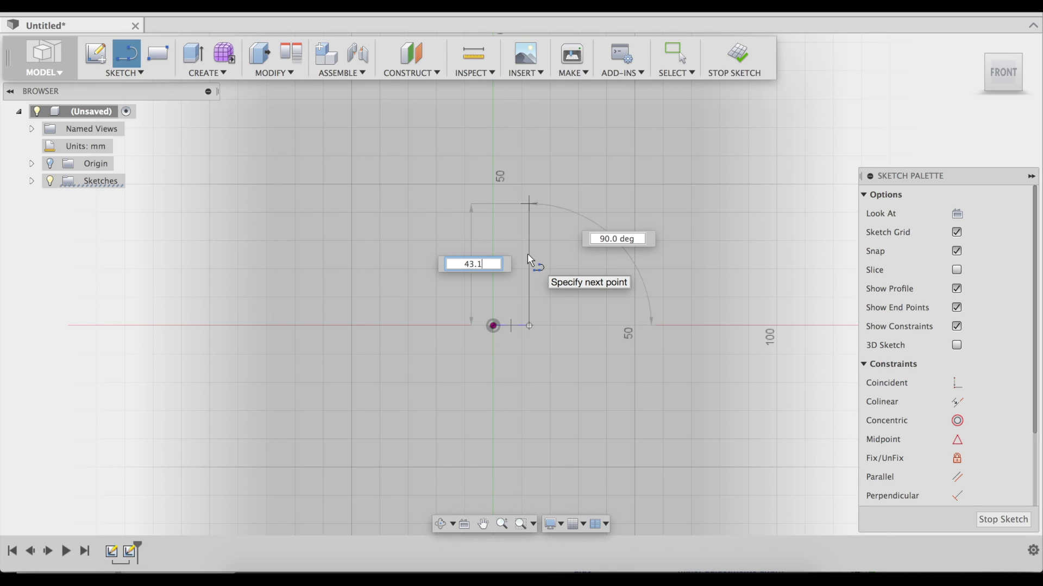
{"action": "key", "text": "Return"}
{"action": "key", "text": "Escape"}
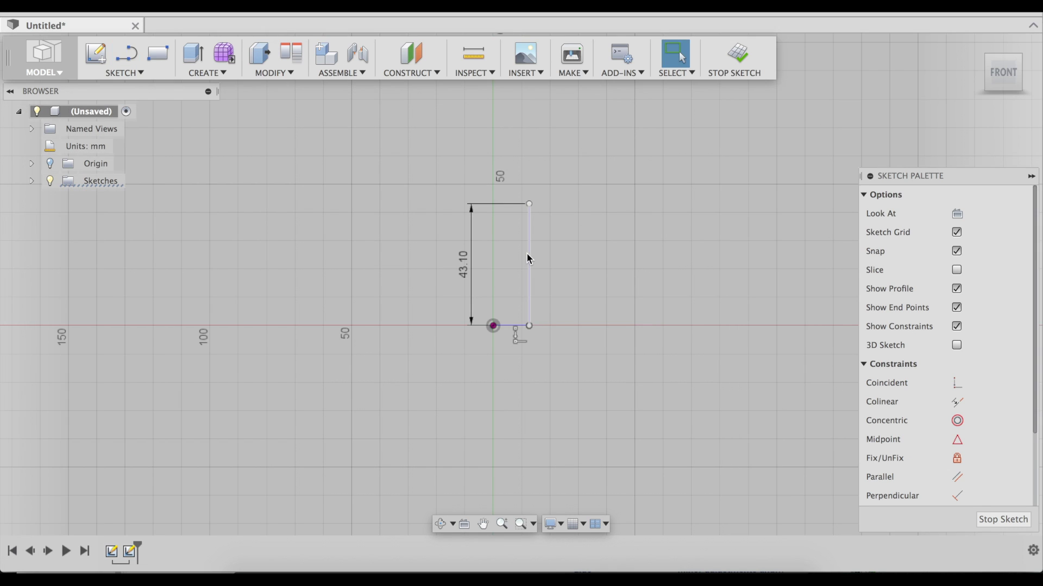
{"action": "scroll", "coordinate": [530, 251], "scroll_direction": "up", "scroll_amount": 5}
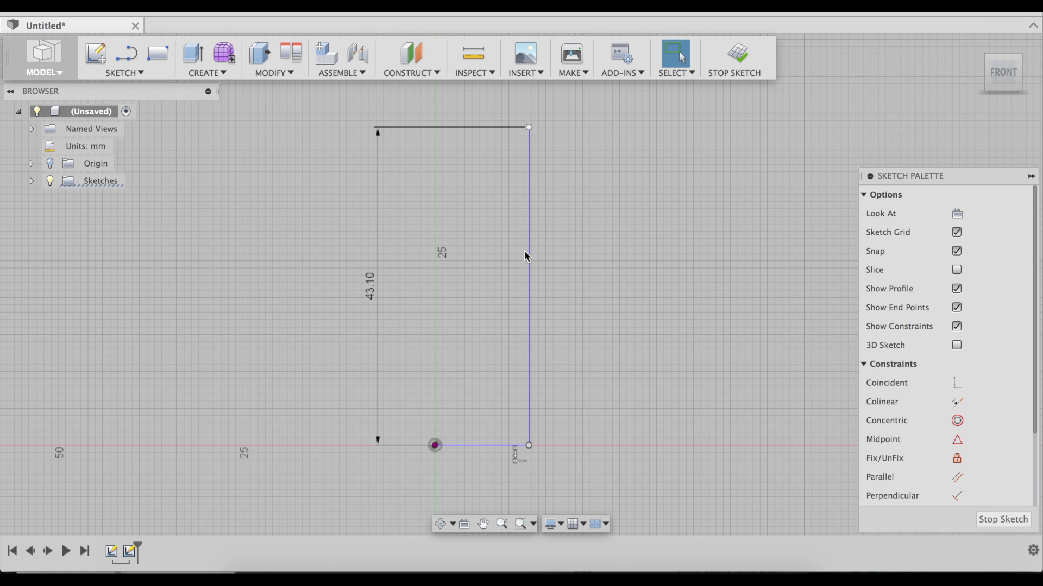
{"action": "middle_click_drag", "start_coordinate": [490, 245], "coordinate": [488, 263]}
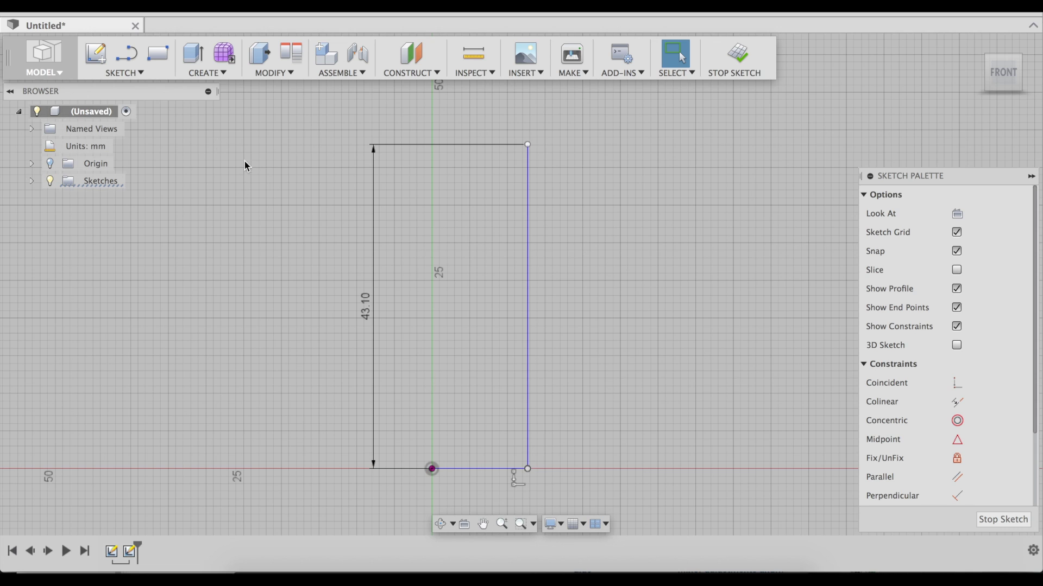
{"action": "key", "text": "l"}
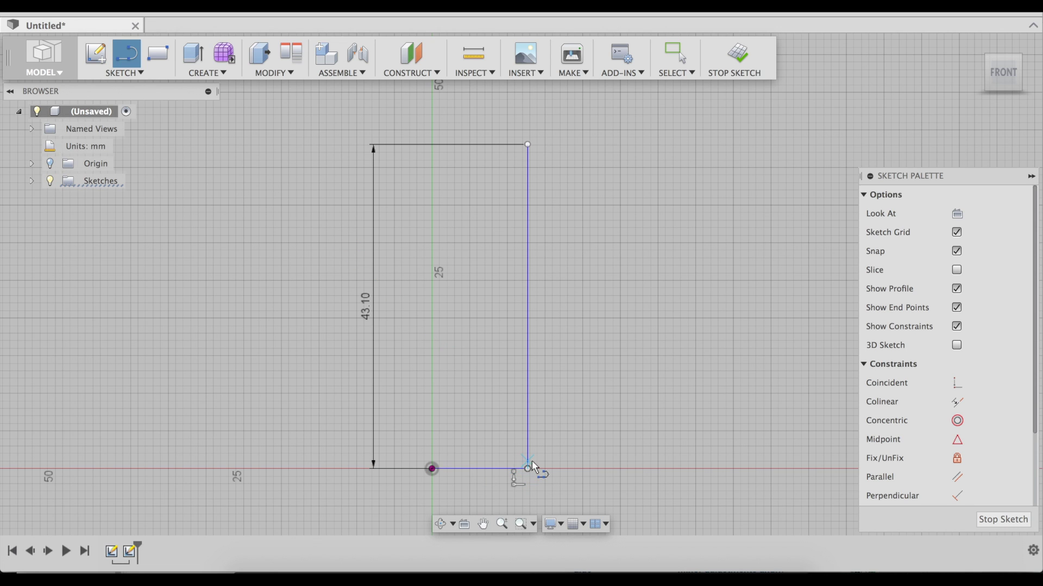
Step: Draw a 2.9 mm horizontal segment at the vertical line's bottom and a 1.8 mm one near its top
{"action": "left_click", "coordinate": [528, 470]}
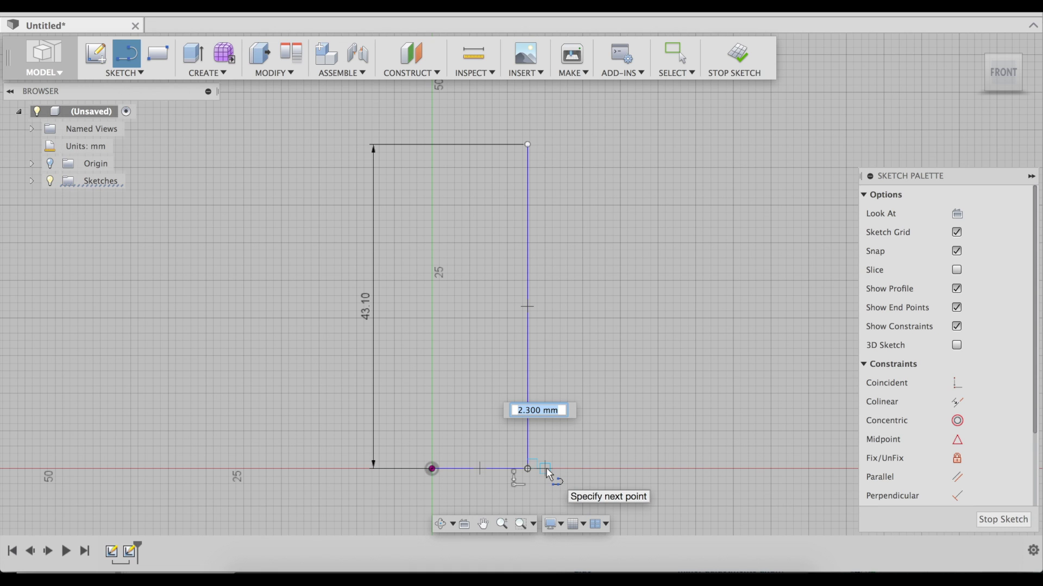
{"action": "type", "text": "2.9"}
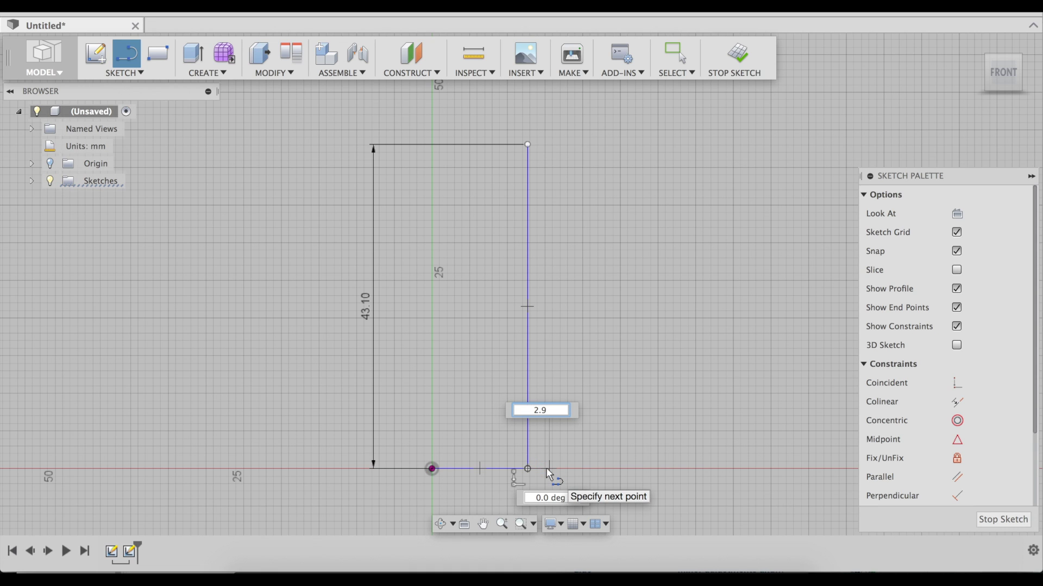
{"action": "key", "text": "Return"}
{"action": "key", "text": "Escape"}
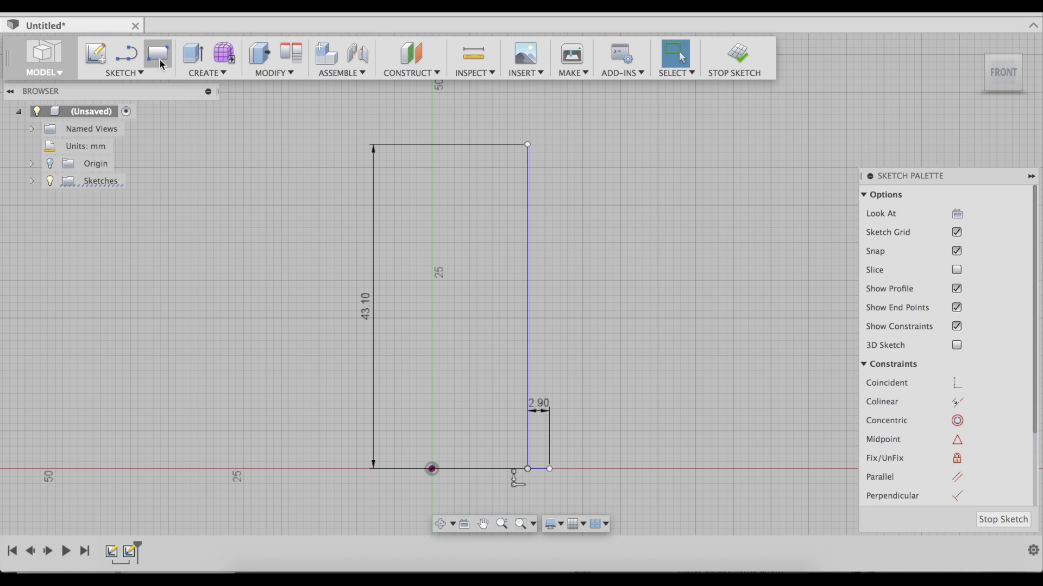
{"action": "left_click", "coordinate": [126, 53]}
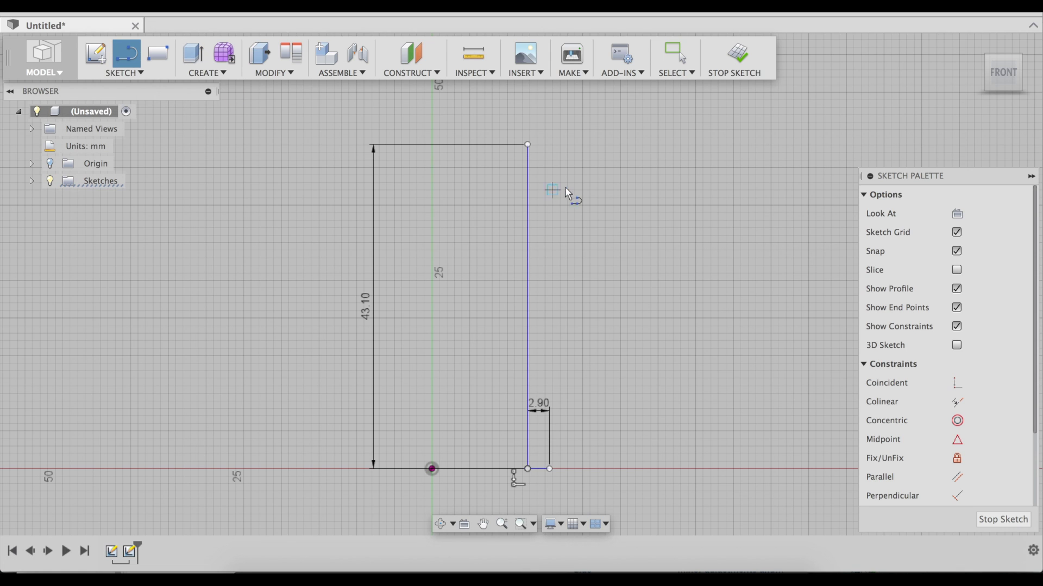
{"action": "left_click", "coordinate": [528, 164]}
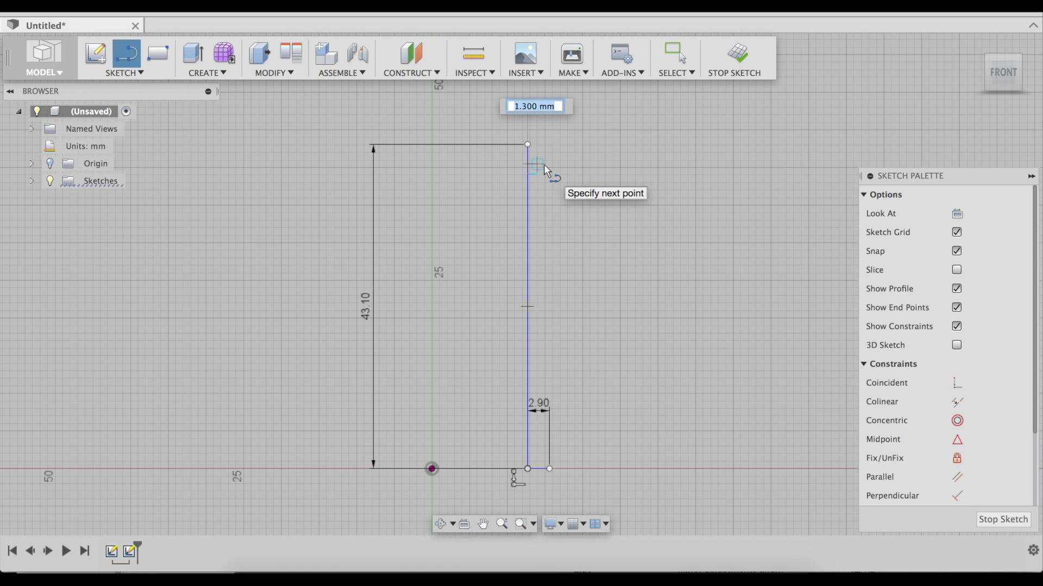
{"action": "type", "text": "1.8"}
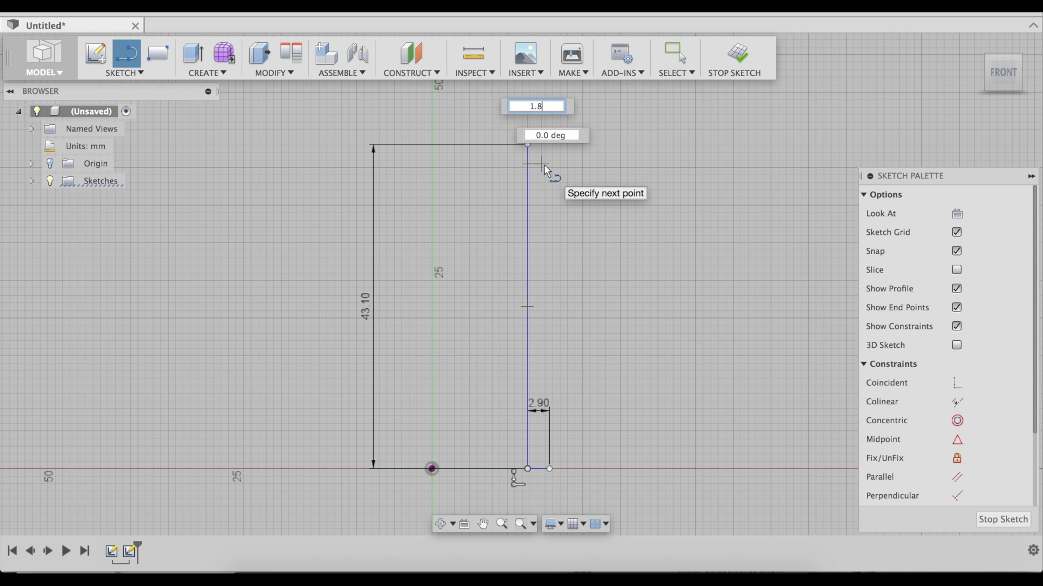
{"action": "key", "text": "Return"}
{"action": "key", "text": "Escape"}
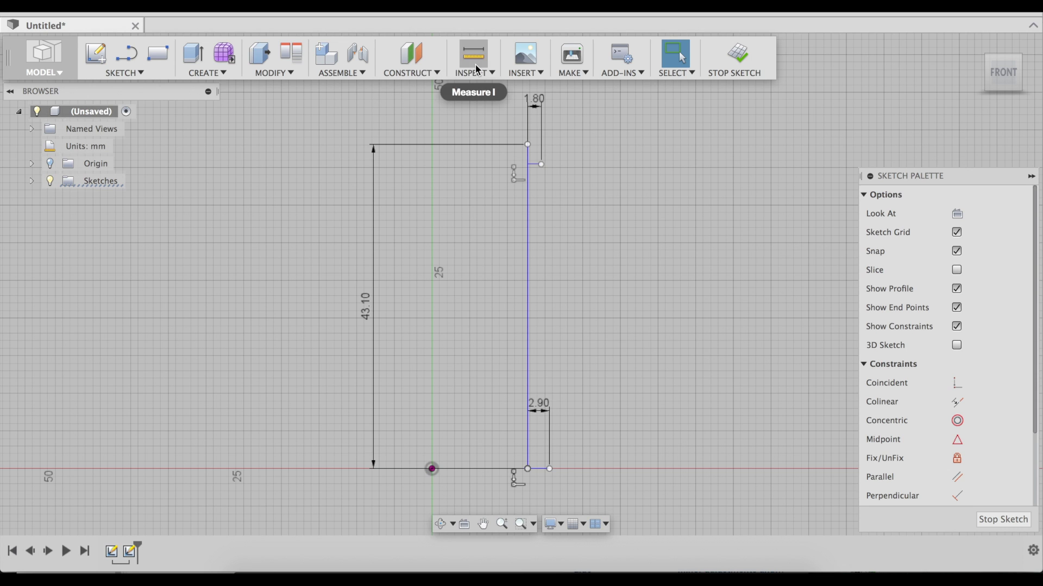
Step: Dimension the wall's outer top corner 1.9 mm below the sketch's top corner
{"action": "left_click", "coordinate": [488, 78]}
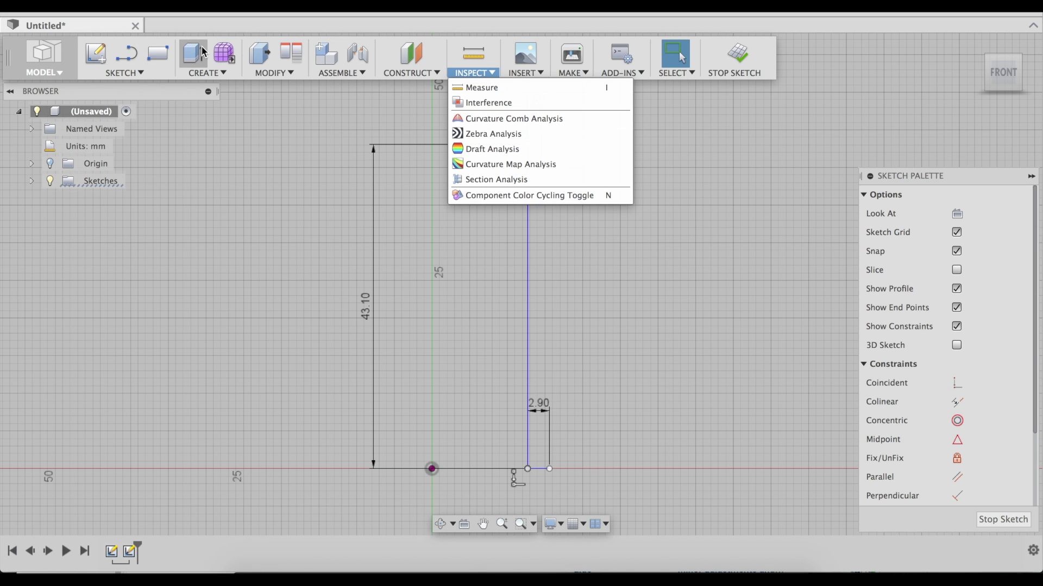
{"action": "left_click", "coordinate": [142, 74]}
{"action": "left_click", "coordinate": [142, 73]}
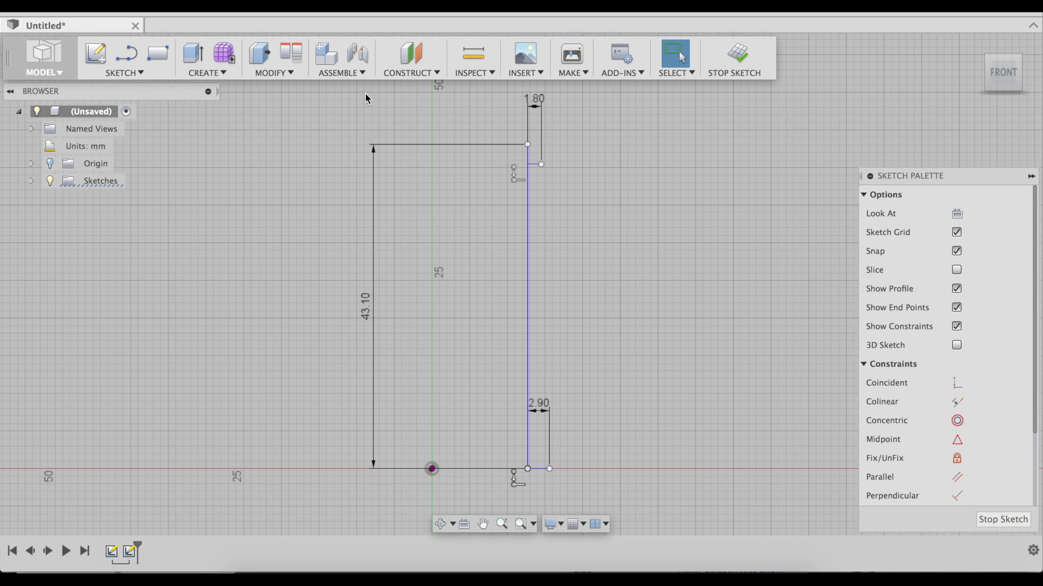
{"action": "left_click", "coordinate": [527, 145]}
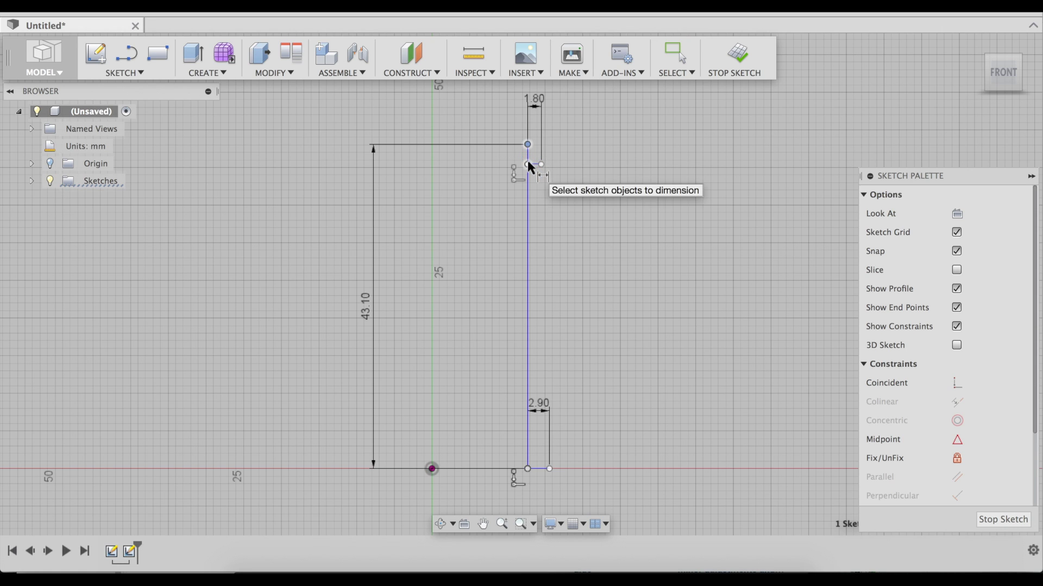
{"action": "left_click", "coordinate": [527, 163]}
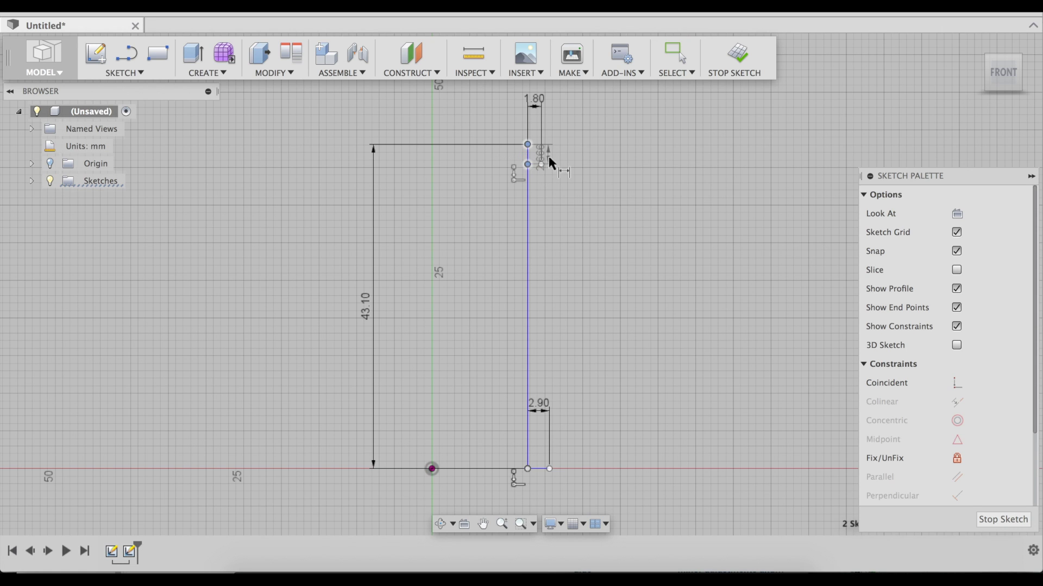
{"action": "left_click", "coordinate": [613, 159]}
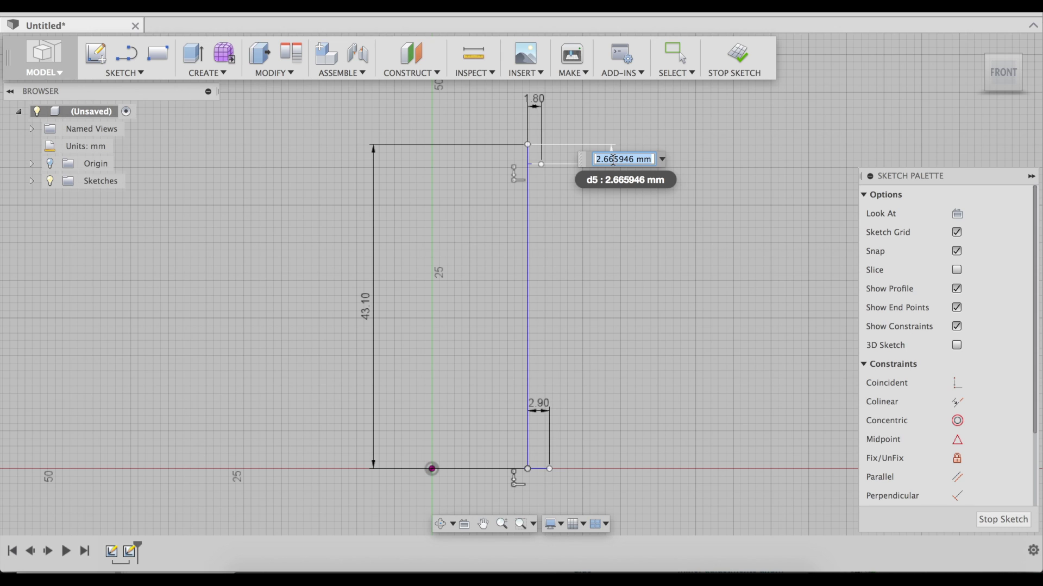
{"action": "type", "text": "1.9"}
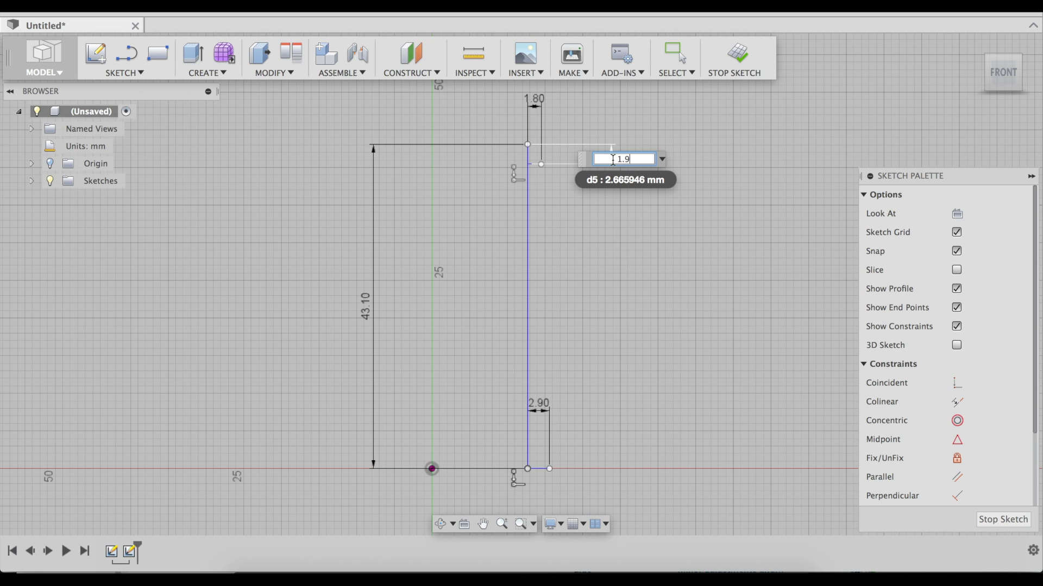
{"action": "key", "text": "Return"}
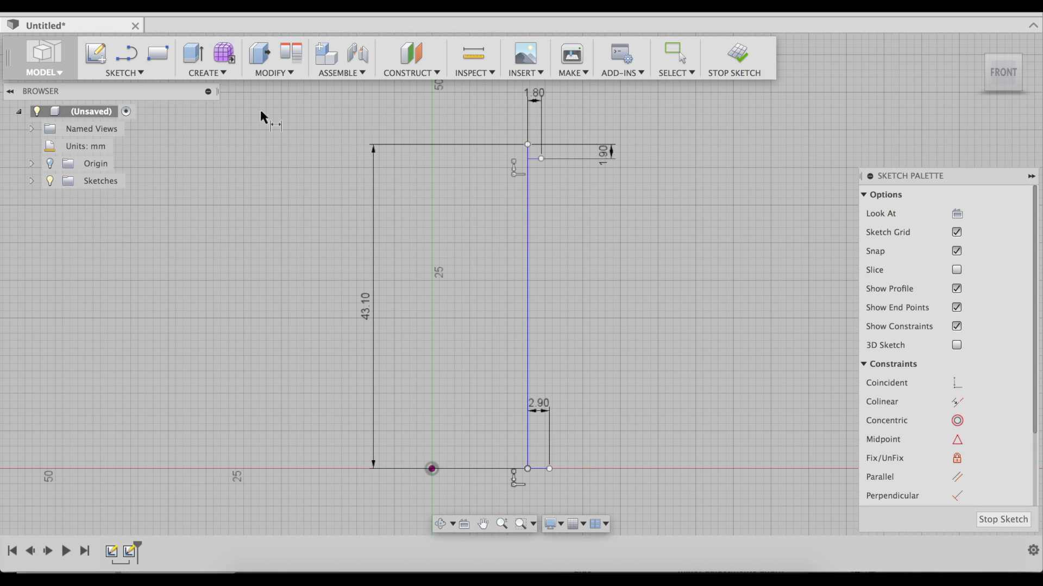
{"action": "key", "text": "a"}
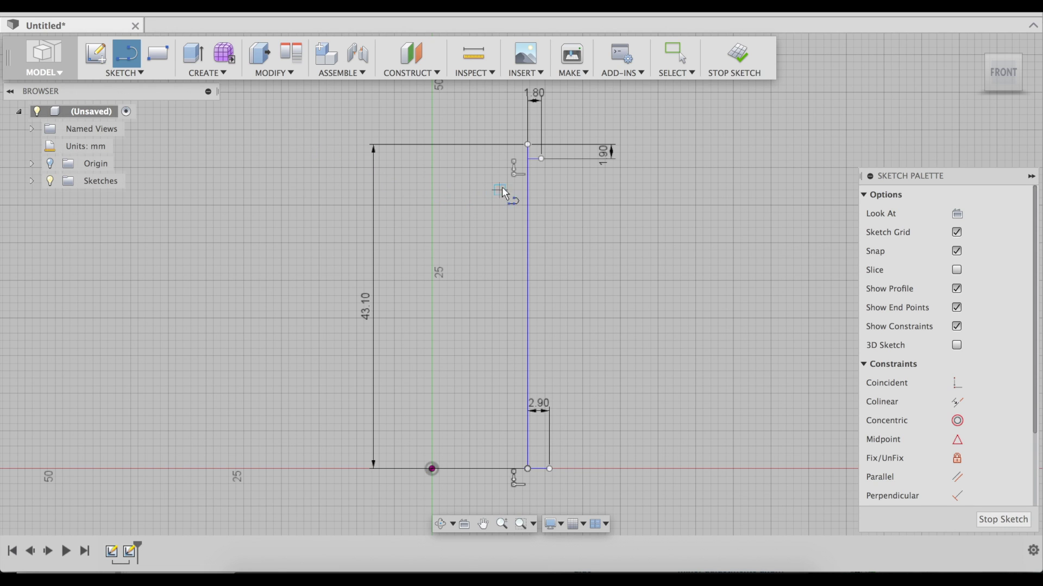
Step: Draw a slanted line from the wall's top outer corner to its bottom outer corner, closing the profile
{"action": "left_click", "coordinate": [541, 158]}
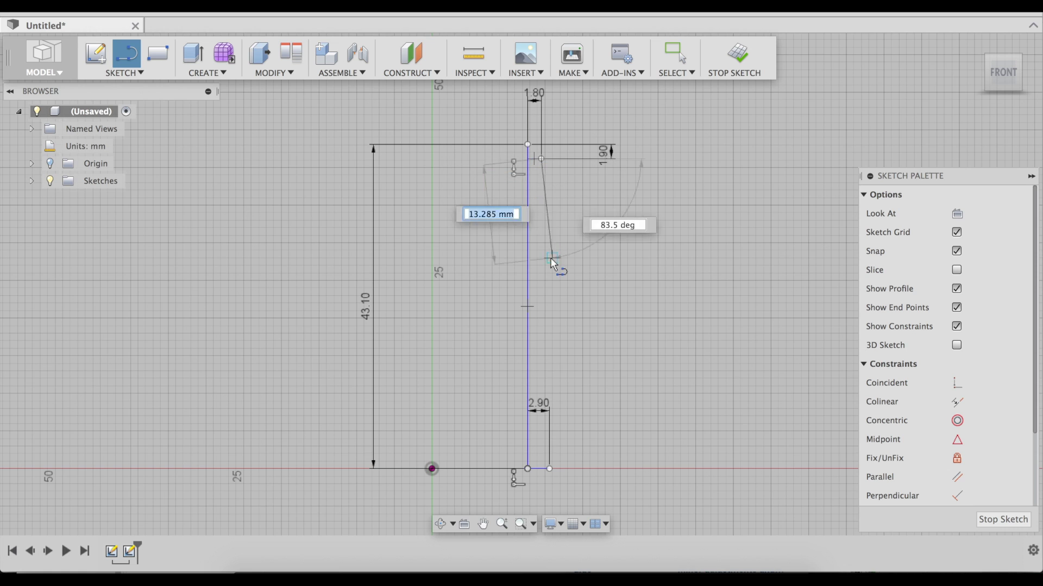
{"action": "left_click", "coordinate": [551, 469]}
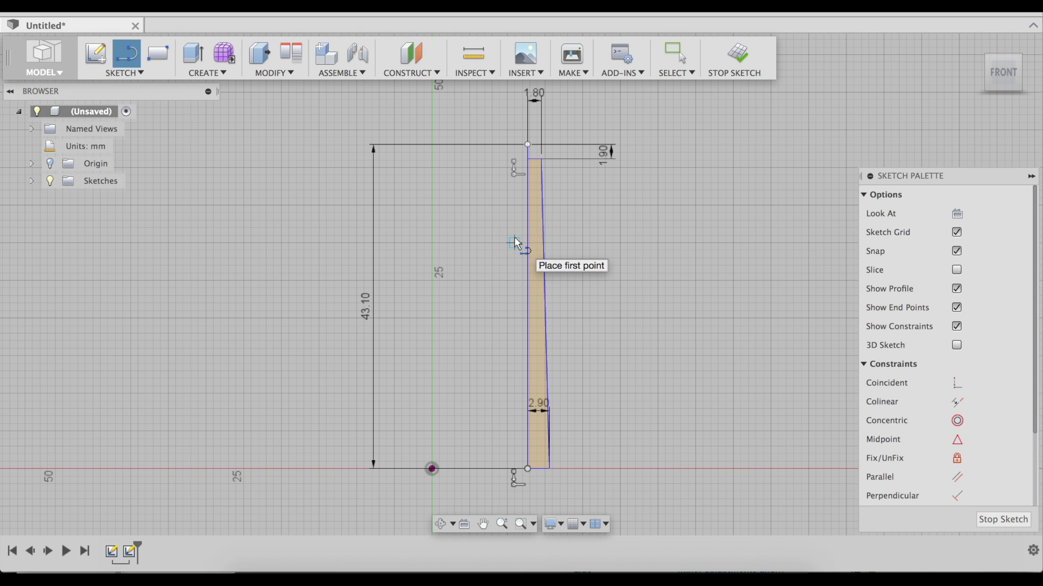
Step: Draw a 0.8 mm centre-diameter circle centred on the wall's inner edge
{"action": "left_click", "coordinate": [128, 73]}
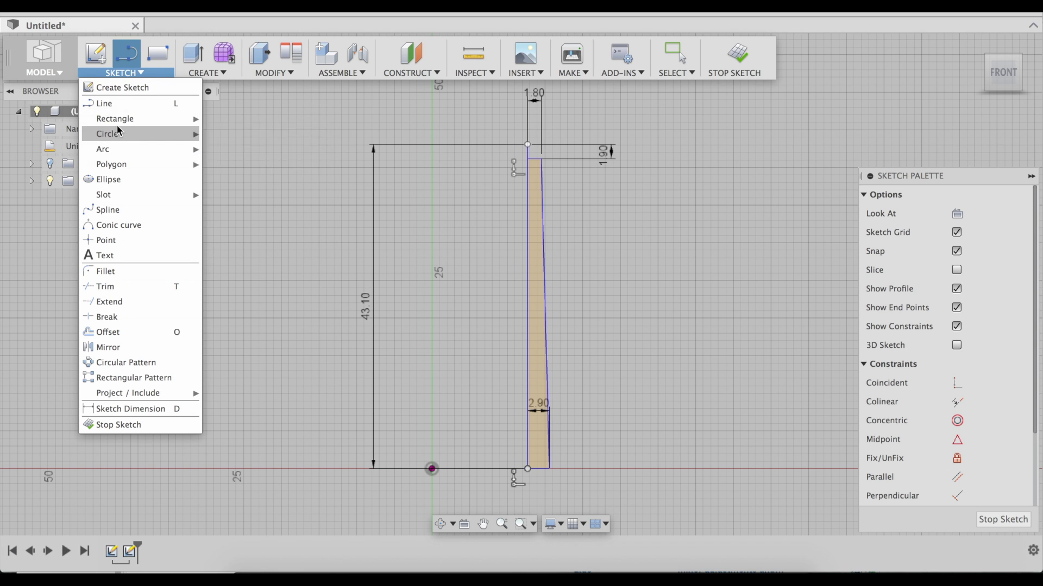
{"action": "mouse_move", "coordinate": [156, 140]}
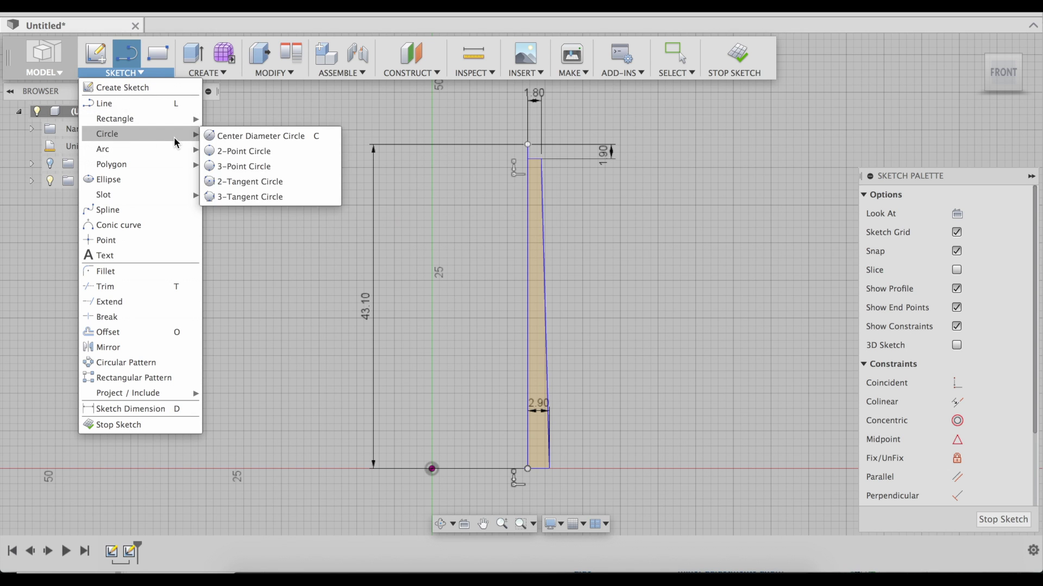
{"action": "left_click", "coordinate": [258, 137]}
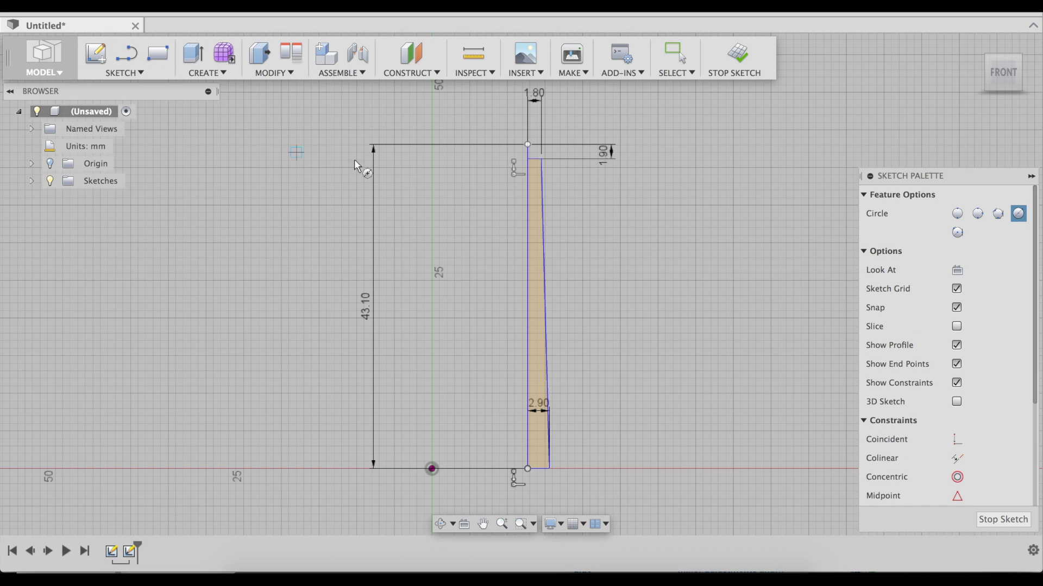
{"action": "left_click", "coordinate": [528, 356]}
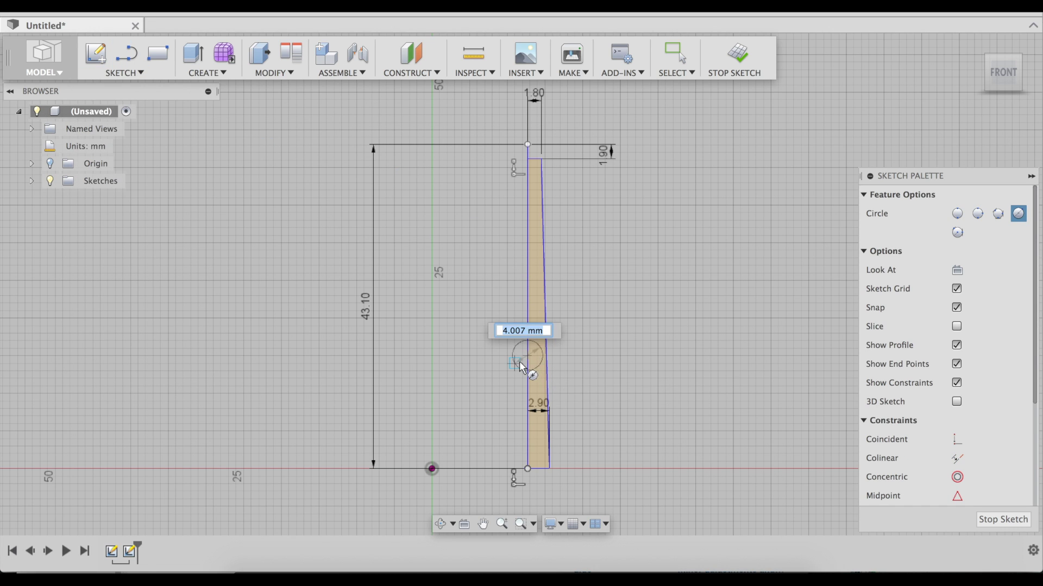
{"action": "type", "text": "0.8"}
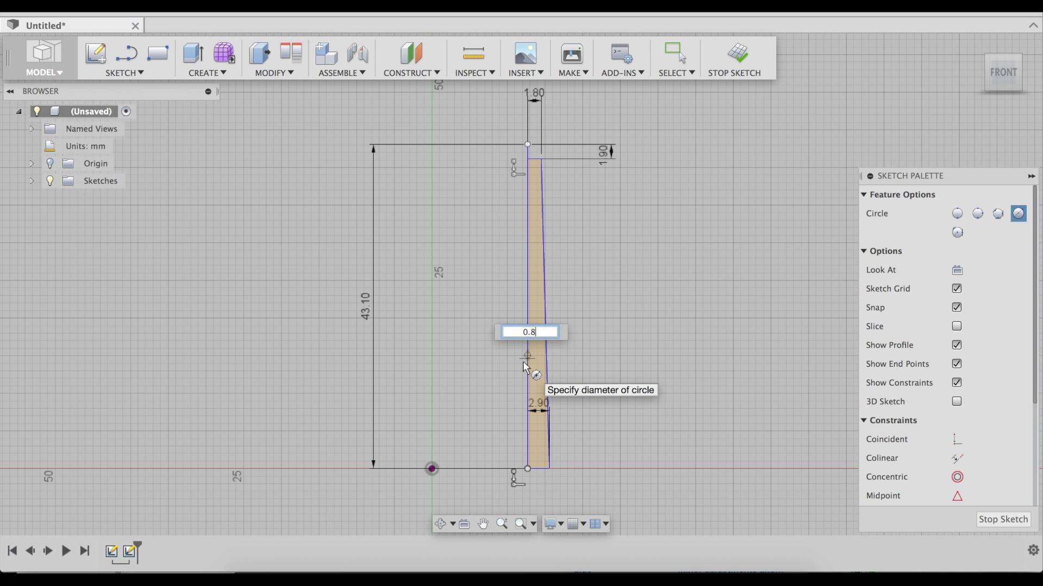
{"action": "key", "text": "Return"}
{"action": "scroll", "coordinate": [524, 364], "scroll_direction": "up", "scroll_amount": 4}
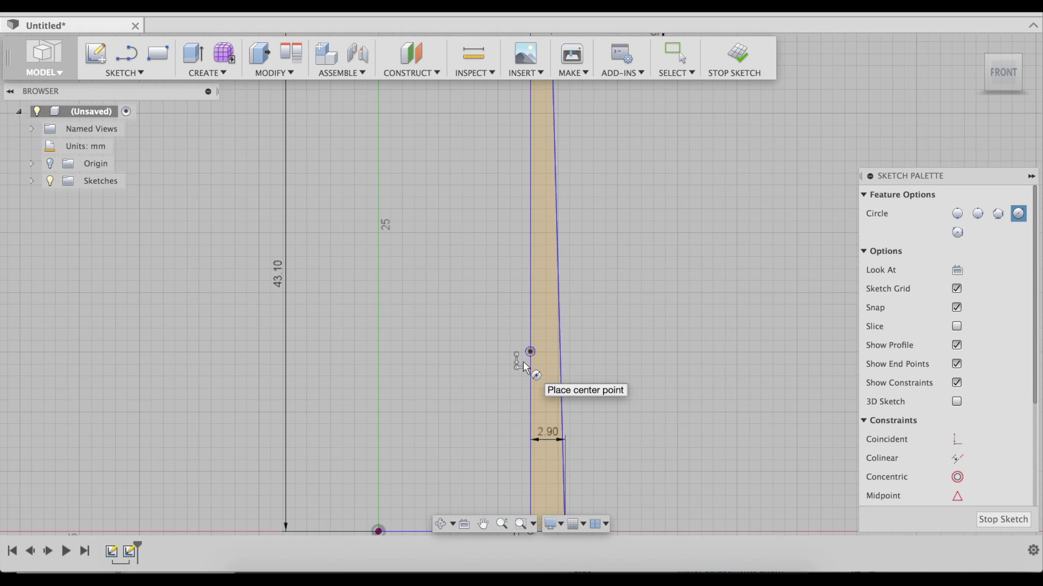
{"action": "scroll", "coordinate": [524, 363], "scroll_direction": "up", "scroll_amount": 5}
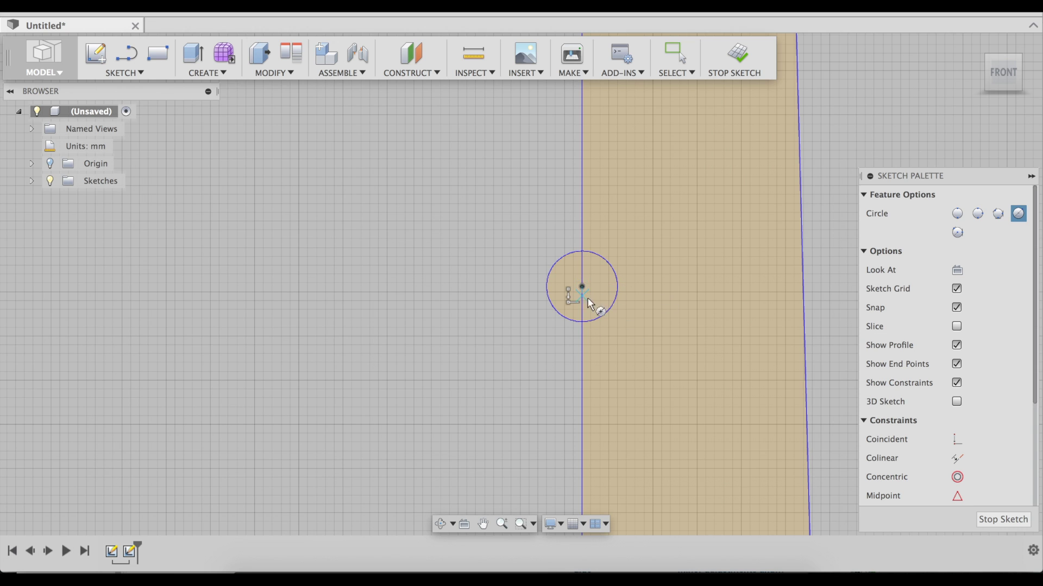
{"action": "scroll", "coordinate": [570, 324], "scroll_direction": "down", "scroll_amount": 8}
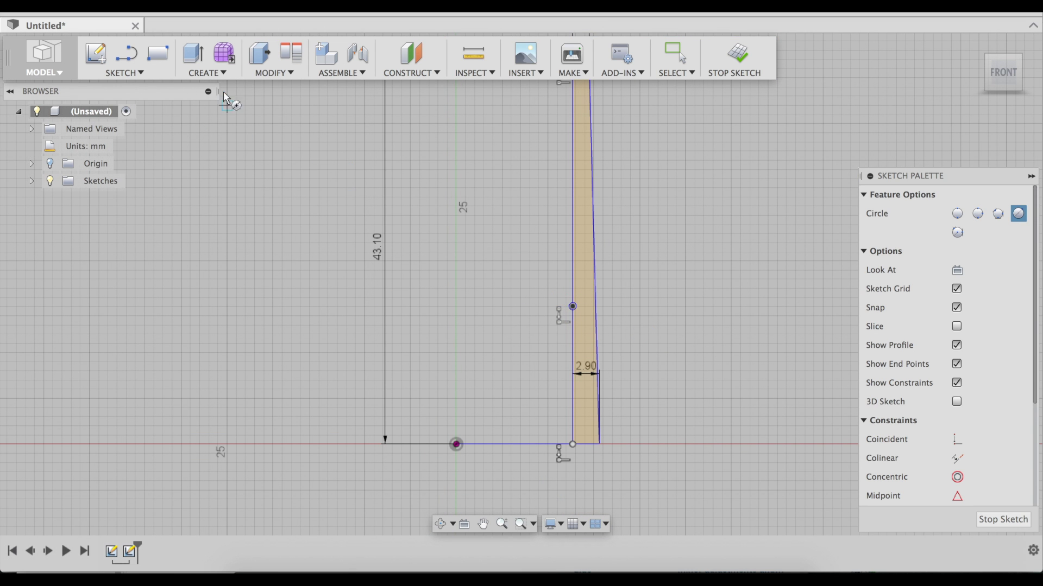
{"action": "key", "text": "Escape"}
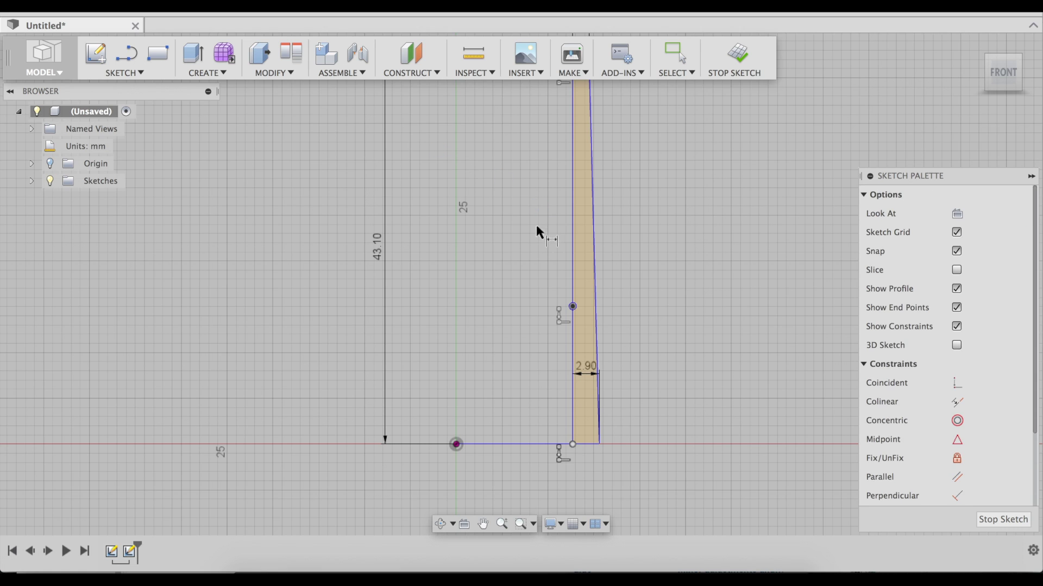
Step: Dimension the circle's centre 3.3 mm above the inner edge's bottom corner
{"action": "left_click", "coordinate": [574, 307]}
{"action": "left_click", "coordinate": [573, 444], "text": "shift"}
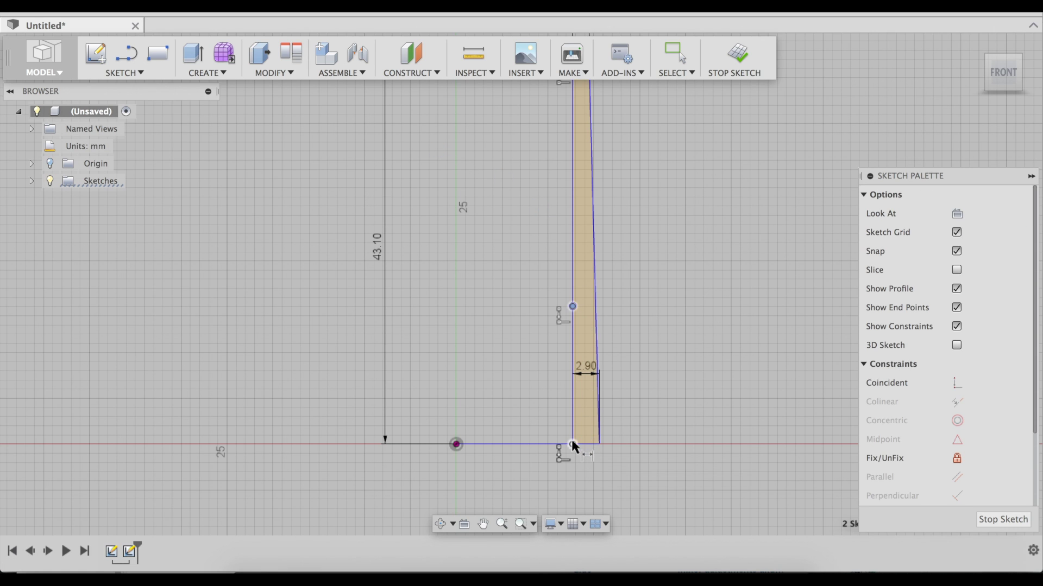
{"action": "key", "text": "d"}
{"action": "left_click", "coordinate": [497, 374]}
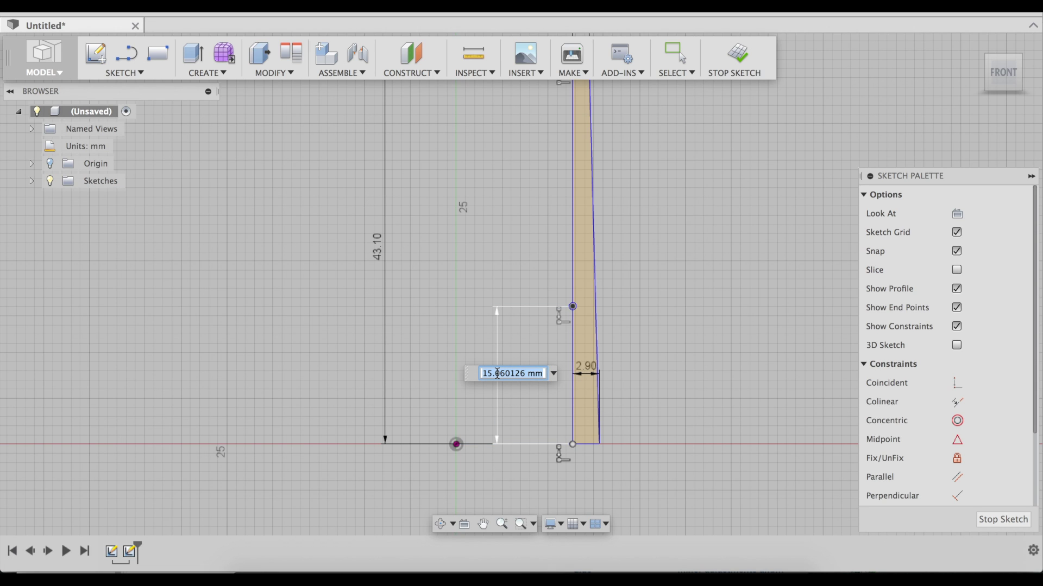
{"action": "type", "text": "3.3"}
{"action": "key", "text": "Return"}
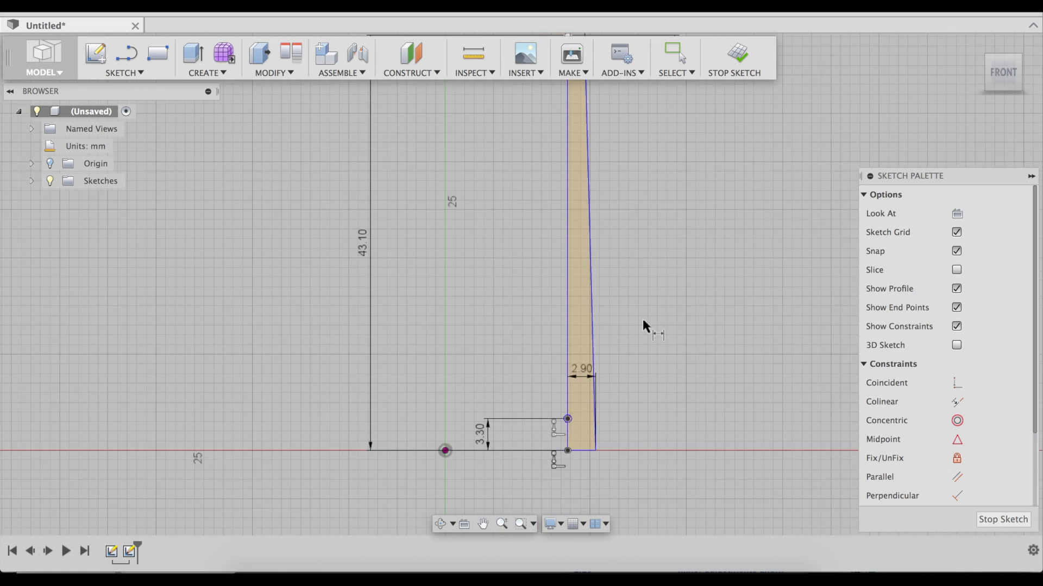
Step: Draw a second 0.8 mm circle on the inner edge near the top of the wall
{"action": "mouse_move", "coordinate": [633, 294]}
{"action": "middle_mouse_down"}
{"action": "mouse_move", "coordinate": [600, 256]}
{"action": "mouse_move", "coordinate": [593, 420]}
{"action": "middle_mouse_up"}
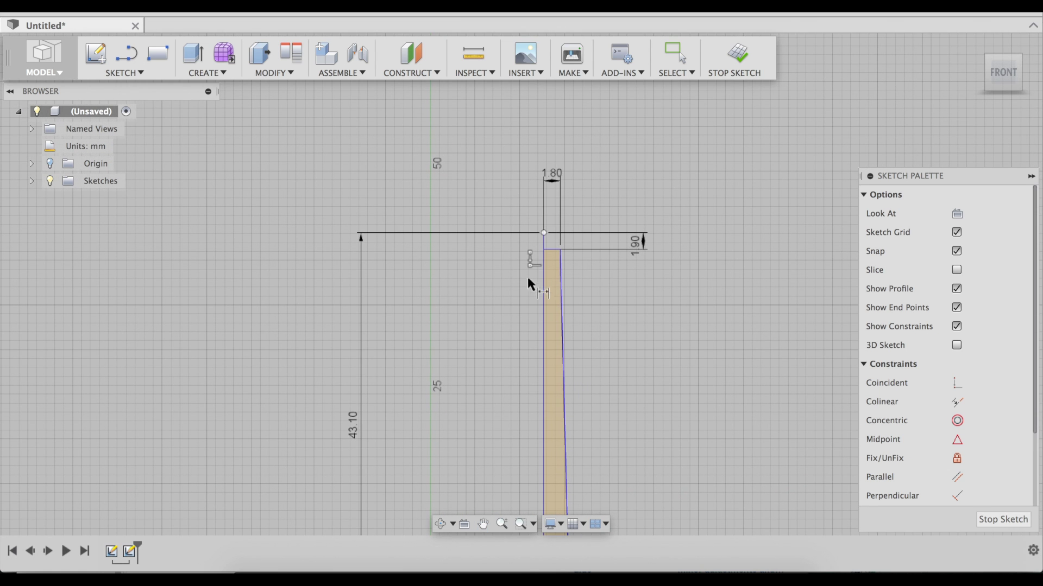
{"action": "key", "text": "c"}
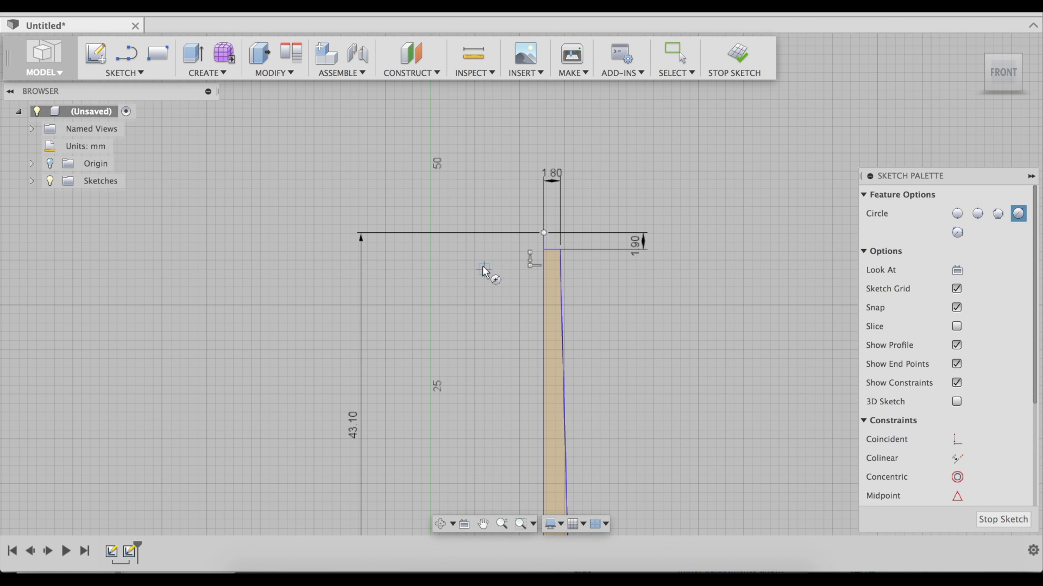
{"action": "left_click", "coordinate": [543, 291]}
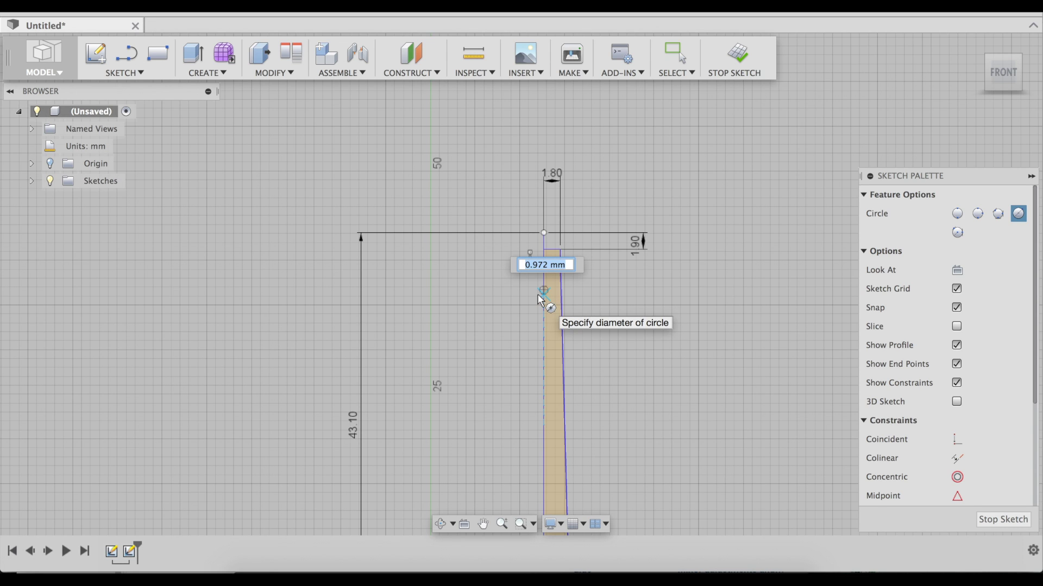
{"action": "type", "text": "0.8"}
{"action": "key", "text": "Return"}
{"action": "key", "text": "Escape"}
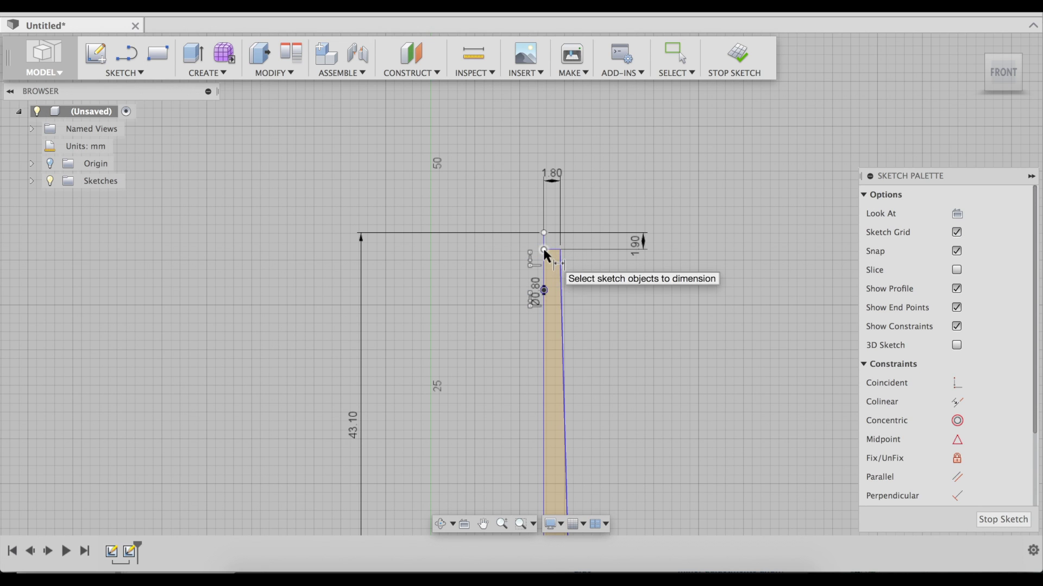
Step: Dimension the second circle's centre 14.1 mm below the inner edge's top end
{"action": "left_click", "coordinate": [543, 250]}
{"action": "left_click", "coordinate": [543, 291], "text": "shift"}
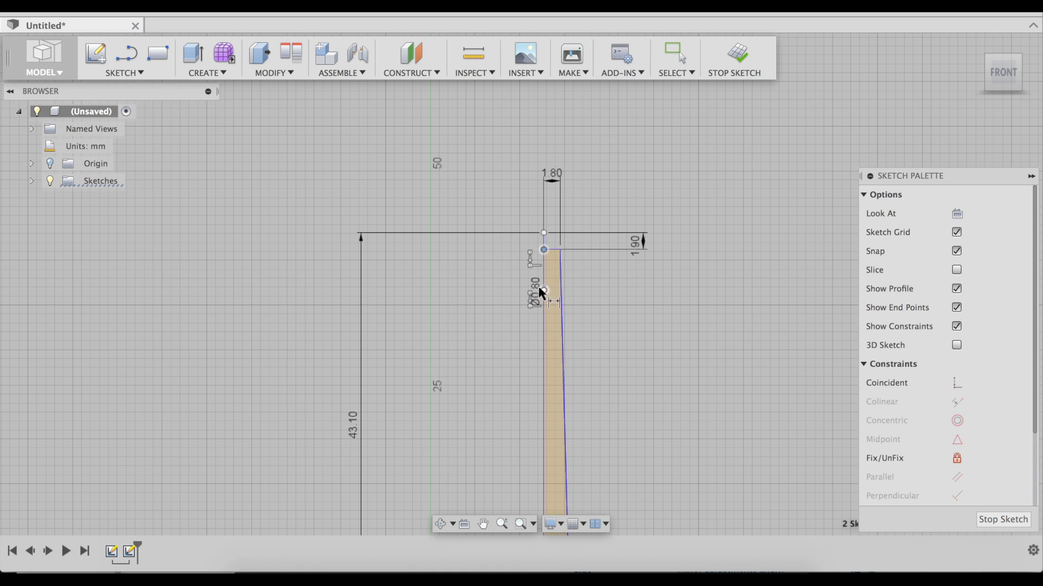
{"action": "key", "text": "d"}
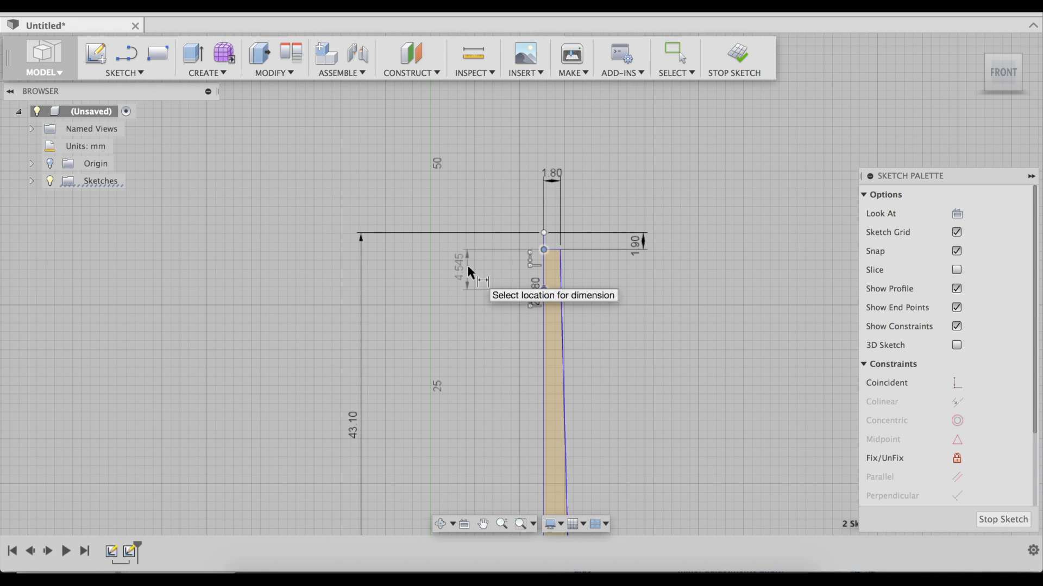
{"action": "left_click", "coordinate": [467, 265]}
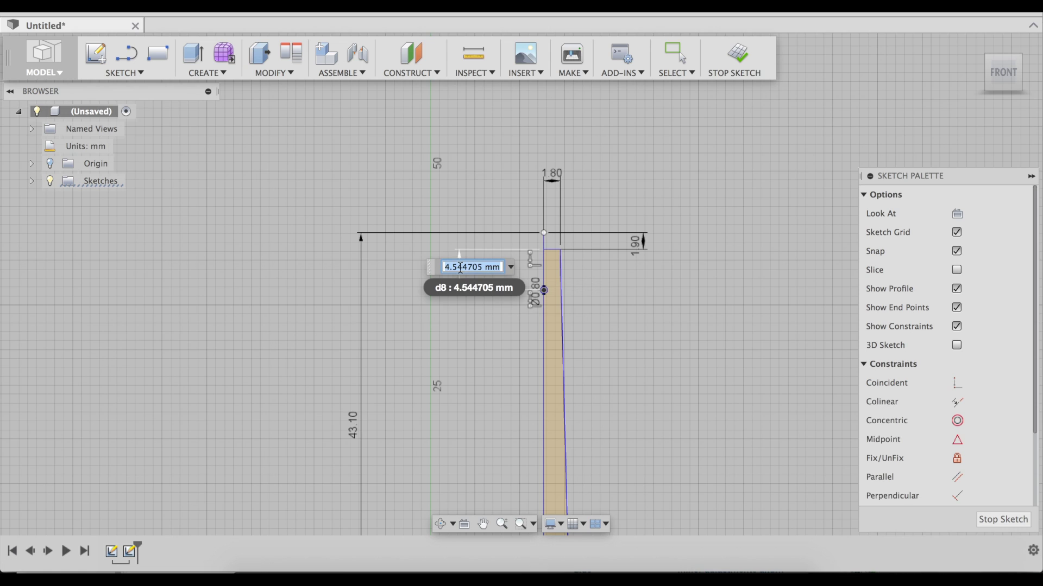
{"action": "type", "text": "14.1"}
{"action": "key", "text": "Return"}
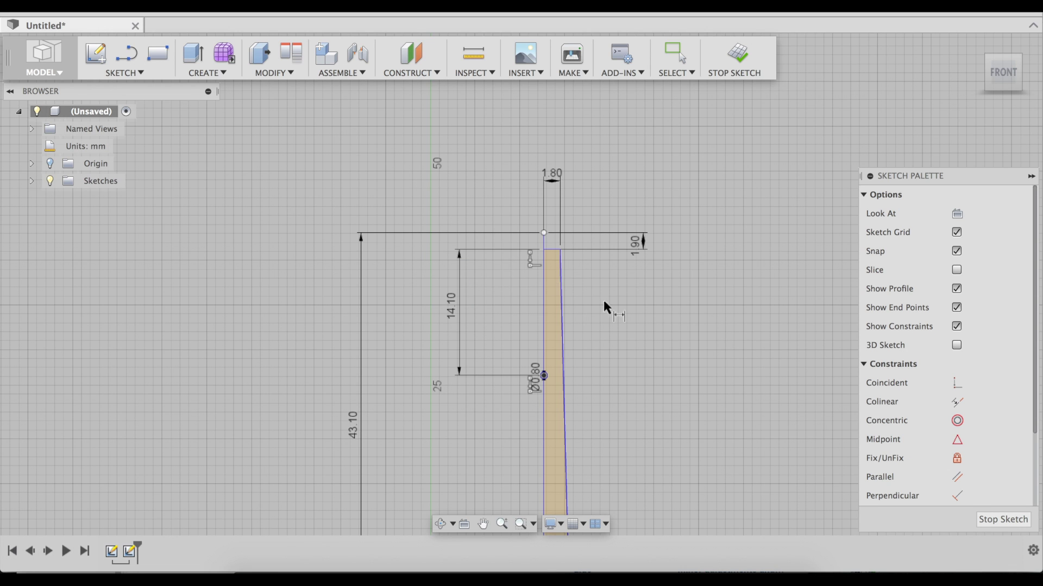
{"action": "scroll", "coordinate": [617, 318], "scroll_direction": "down", "scroll_amount": 2}
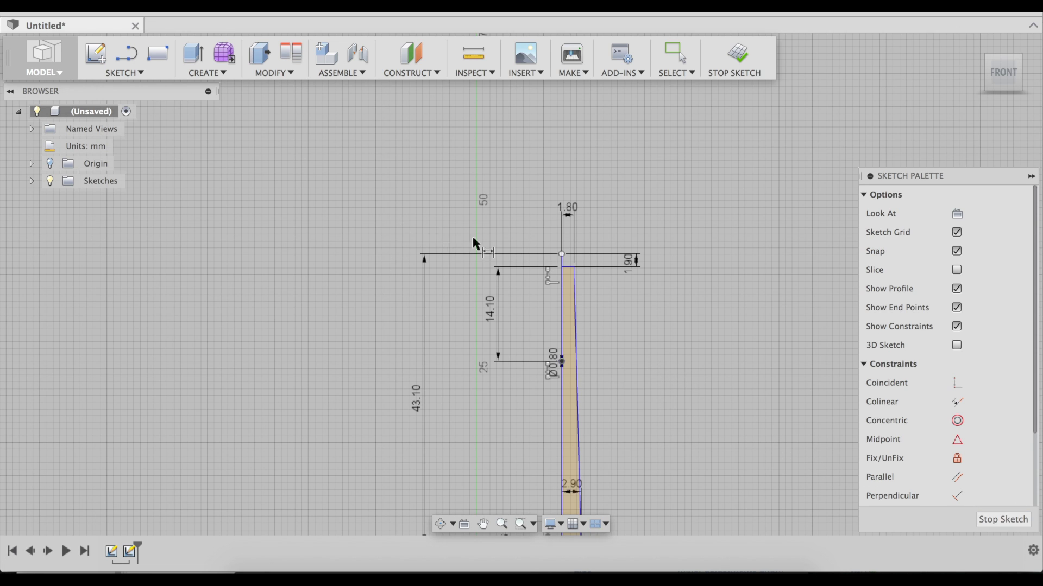
Step: Draw a short diagonal chamfer line from the strip's edge to its top corner
{"action": "key", "text": "l"}
{"action": "left_click", "coordinate": [573, 266]}
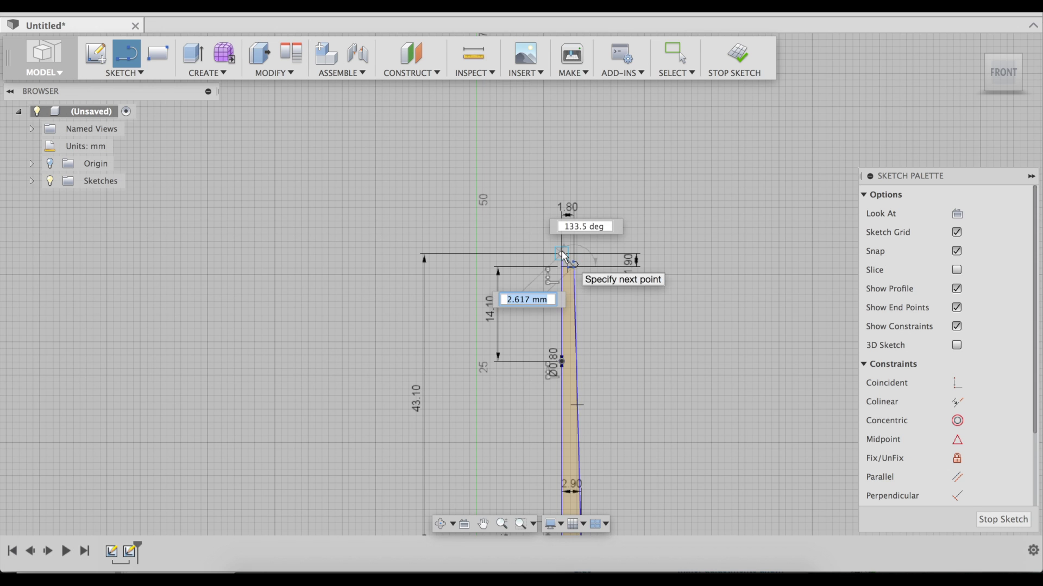
{"action": "left_click", "coordinate": [563, 255]}
{"action": "scroll", "coordinate": [592, 277], "scroll_direction": "up", "scroll_amount": 5}
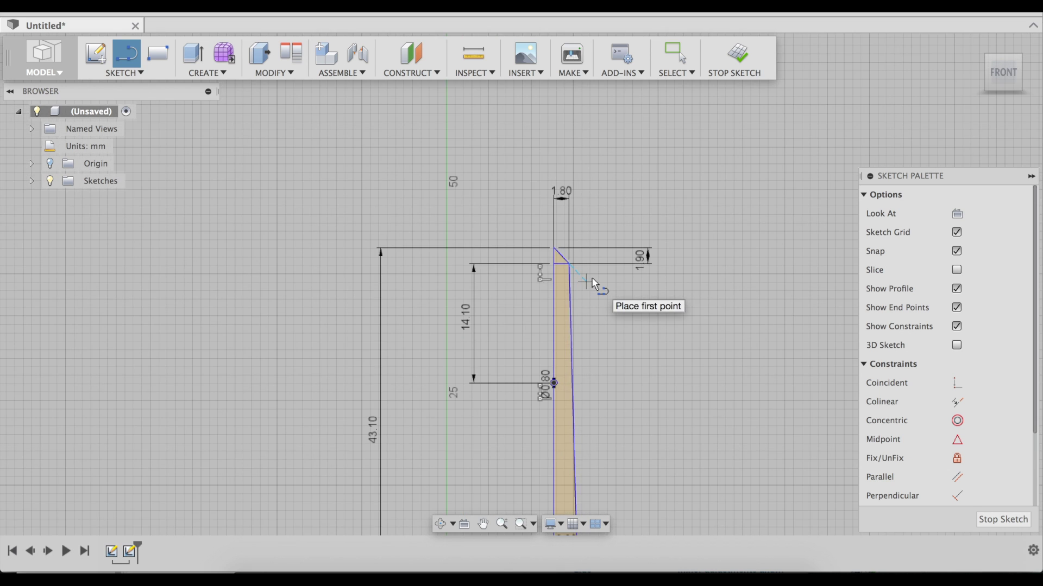
{"action": "scroll", "coordinate": [541, 273], "scroll_direction": "up", "scroll_amount": 3}
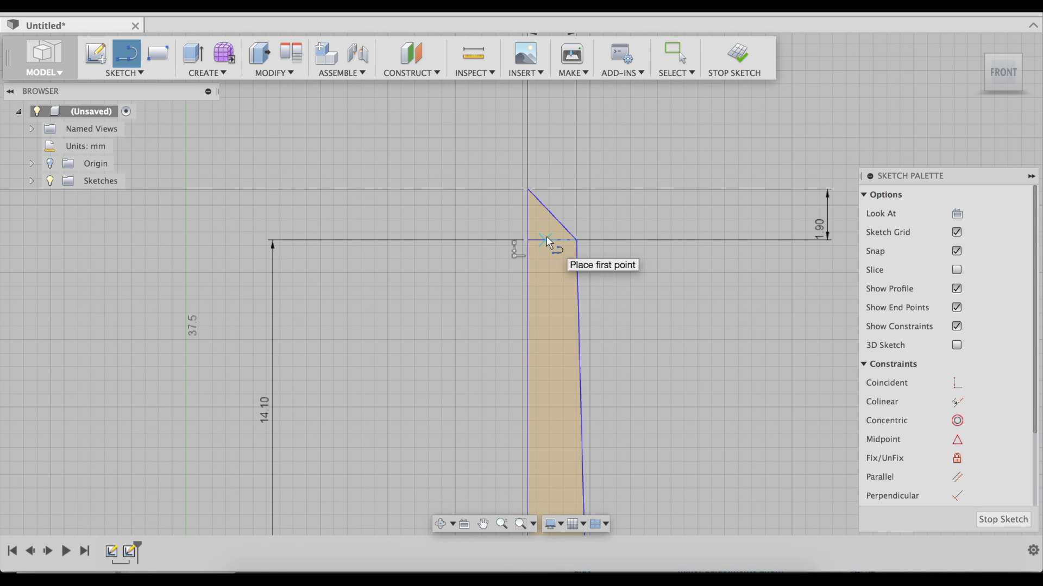
{"action": "left_click", "coordinate": [138, 71]}
Step: Trim away the leftover horizontal line under the chamfer
{"action": "left_click", "coordinate": [116, 285]}
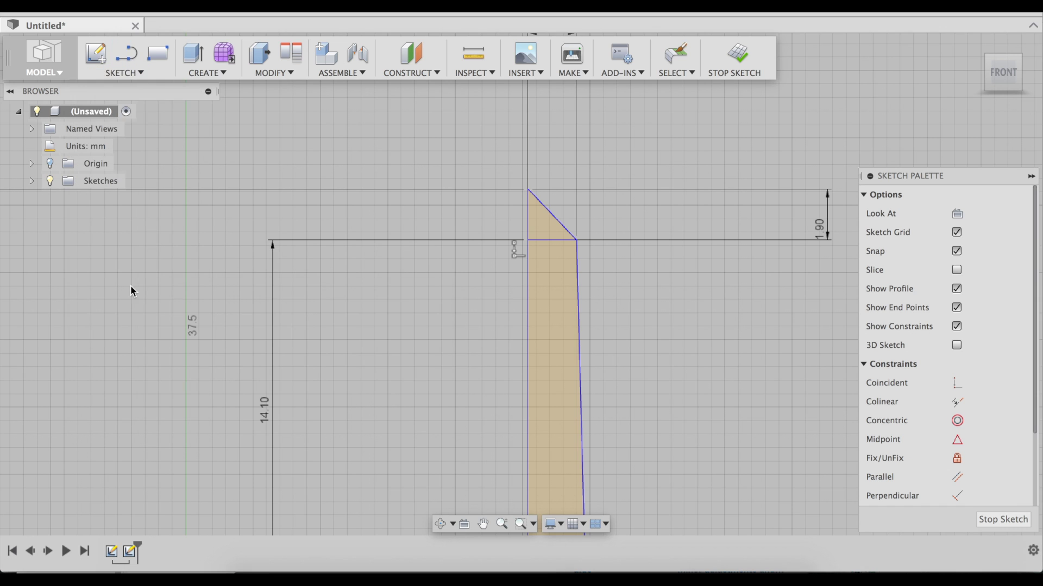
{"action": "left_click", "coordinate": [565, 240]}
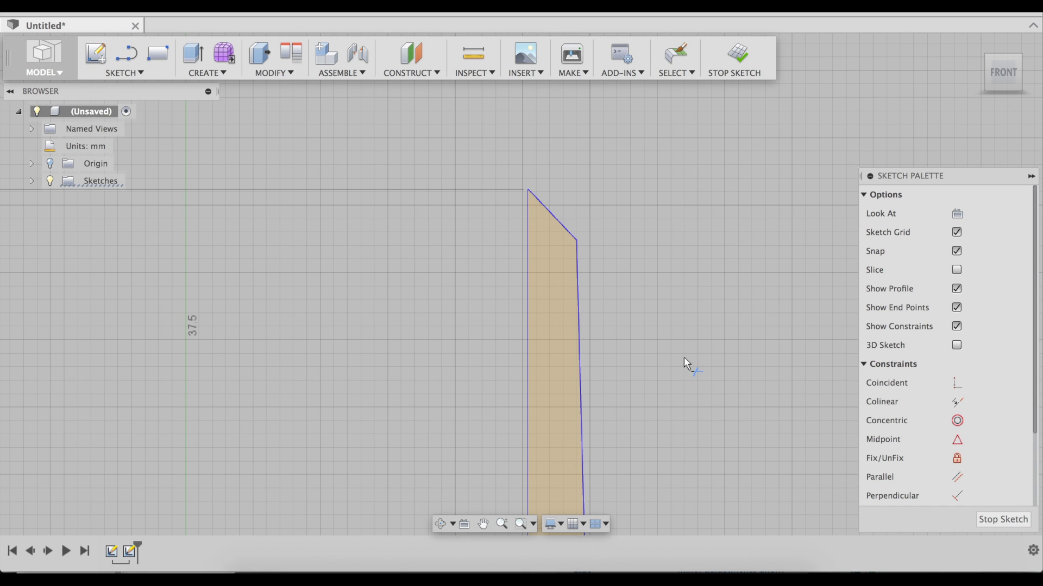
{"action": "scroll", "coordinate": [683, 357], "scroll_direction": "down", "scroll_amount": 4}
{"action": "key", "text": "Escape"}
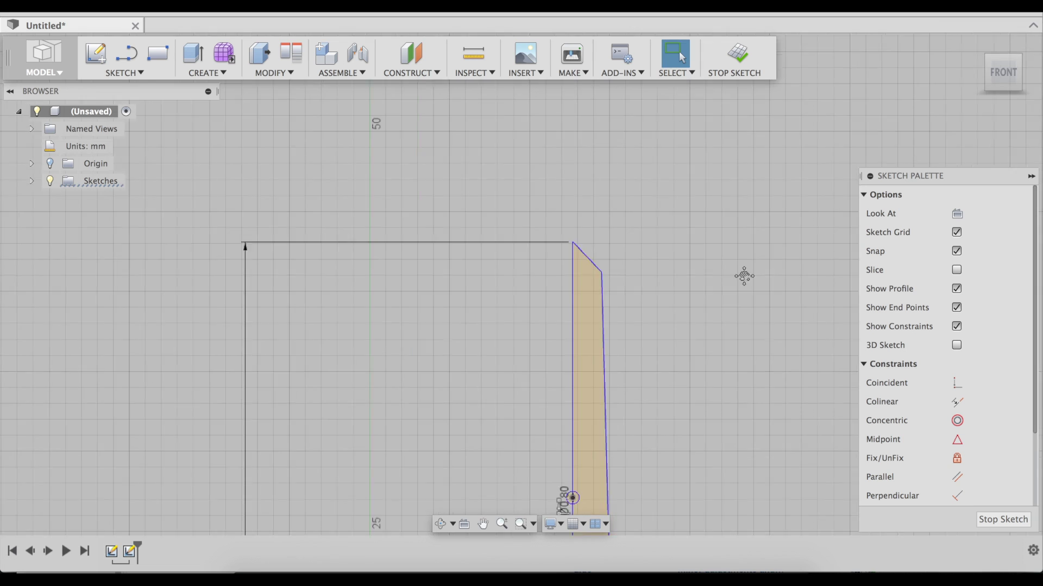
{"action": "middle_click_drag", "start_coordinate": [743, 275], "coordinate": [685, 127]}
{"action": "scroll", "coordinate": [663, 185], "scroll_direction": "down", "scroll_amount": 2}
{"action": "scroll", "coordinate": [676, 216], "scroll_direction": "up", "scroll_amount": 1}
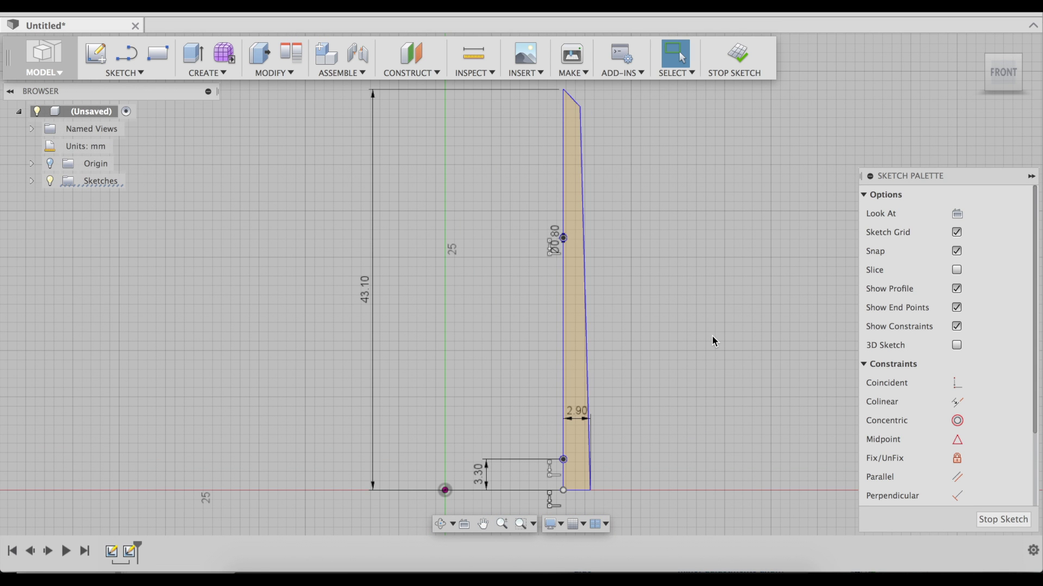
{"action": "scroll", "coordinate": [576, 174], "scroll_direction": "down", "scroll_amount": 2}
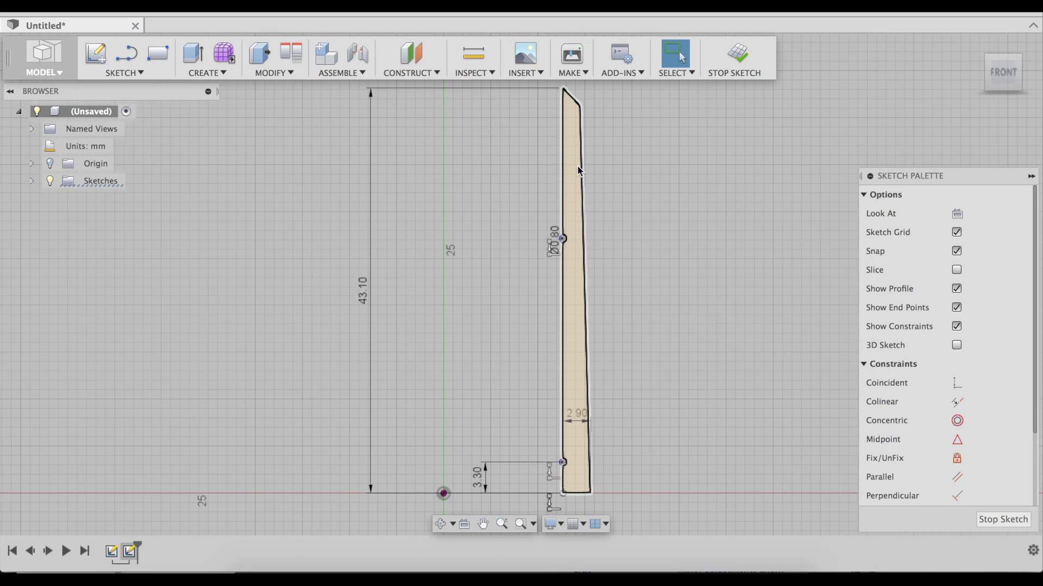
{"action": "scroll", "coordinate": [559, 239], "scroll_direction": "up", "scroll_amount": 3}
{"action": "scroll", "coordinate": [551, 267], "scroll_direction": "up", "scroll_amount": 5}
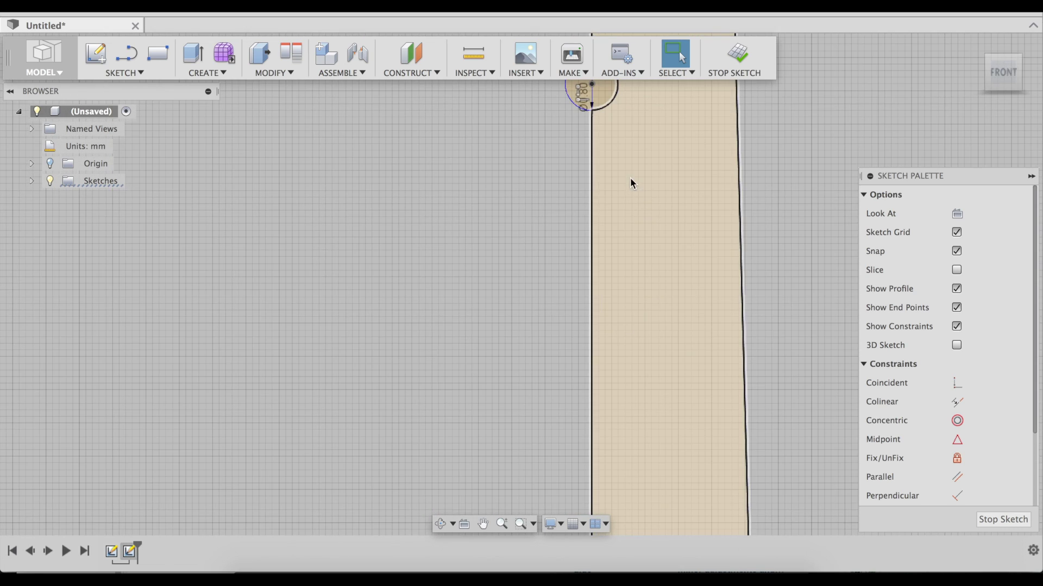
Step: Trim the Ø0.80 circle's arc inside the strip, leaving a half-round bump
{"action": "mouse_move", "coordinate": [630, 178]}
{"action": "middle_mouse_down"}
{"action": "mouse_move", "coordinate": [559, 372]}
{"action": "mouse_move", "coordinate": [535, 365]}
{"action": "middle_mouse_up"}
{"action": "key", "text": "t"}
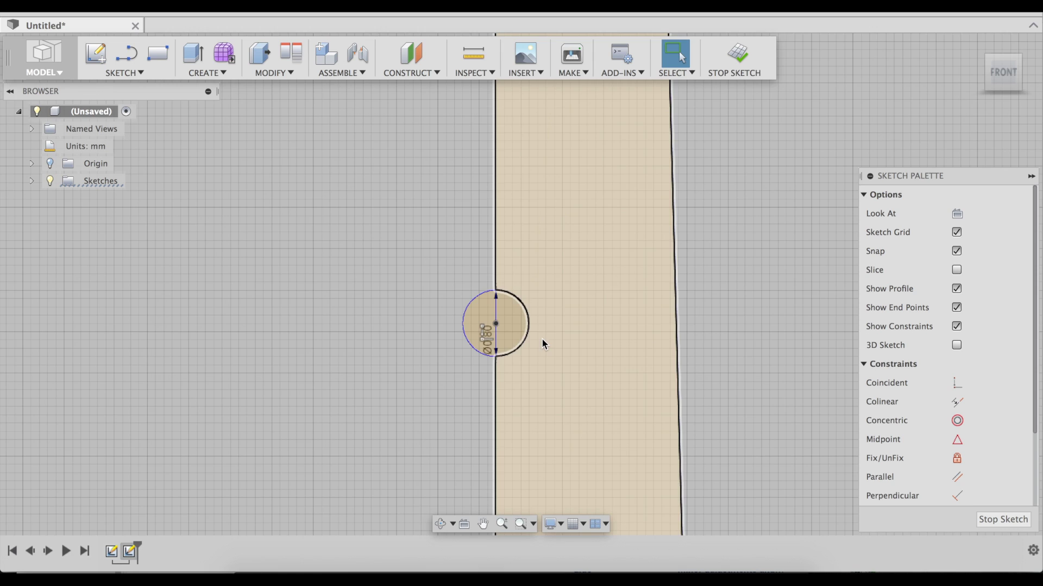
{"action": "left_click", "coordinate": [541, 338]}
{"action": "scroll", "coordinate": [541, 337], "scroll_direction": "down", "scroll_amount": 3}
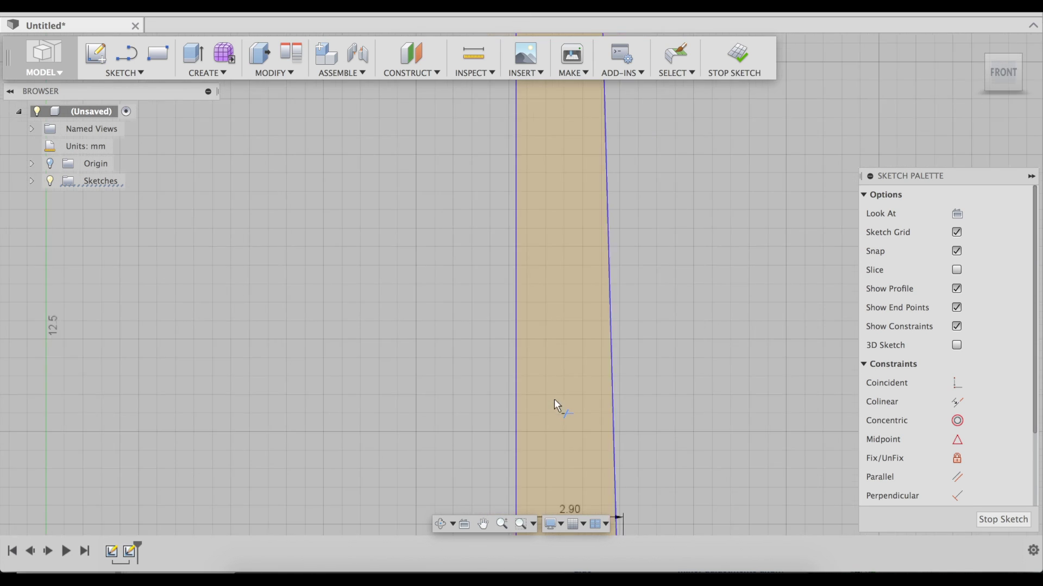
{"action": "middle_click_drag", "start_coordinate": [559, 407], "coordinate": [560, 321]}
{"action": "scroll", "coordinate": [561, 326], "scroll_direction": "up", "scroll_amount": 3}
{"action": "scroll", "coordinate": [552, 227], "scroll_direction": "up", "scroll_amount": 2}
{"action": "scroll", "coordinate": [619, 422], "scroll_direction": "down", "scroll_amount": 5}
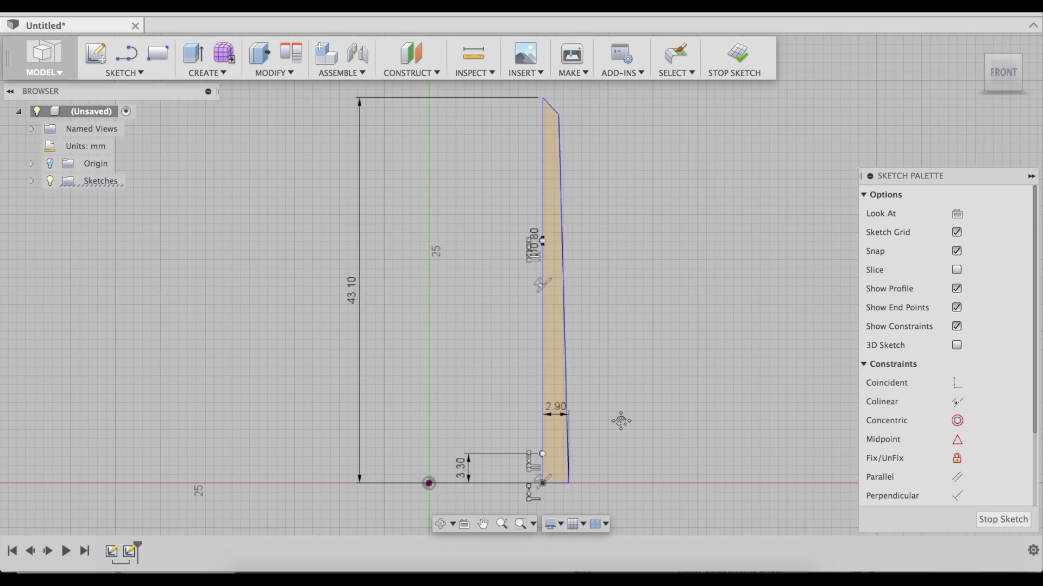
{"action": "scroll", "coordinate": [536, 245], "scroll_direction": "up", "scroll_amount": 5}
{"action": "scroll", "coordinate": [536, 238], "scroll_direction": "up", "scroll_amount": 2}
{"action": "scroll", "coordinate": [588, 285], "scroll_direction": "down", "scroll_amount": 5}
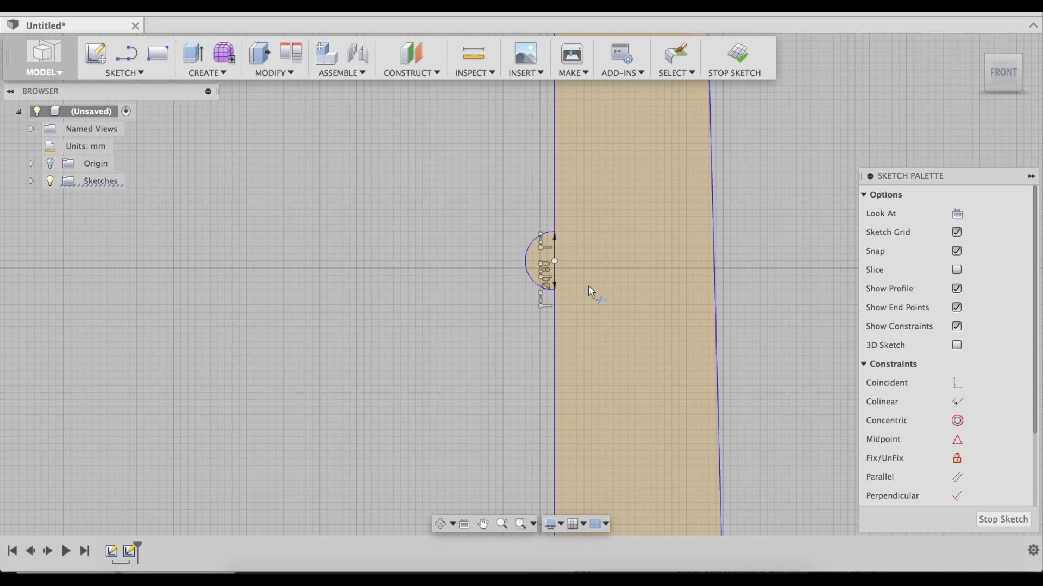
{"action": "scroll", "coordinate": [644, 287], "scroll_direction": "down", "scroll_amount": 3}
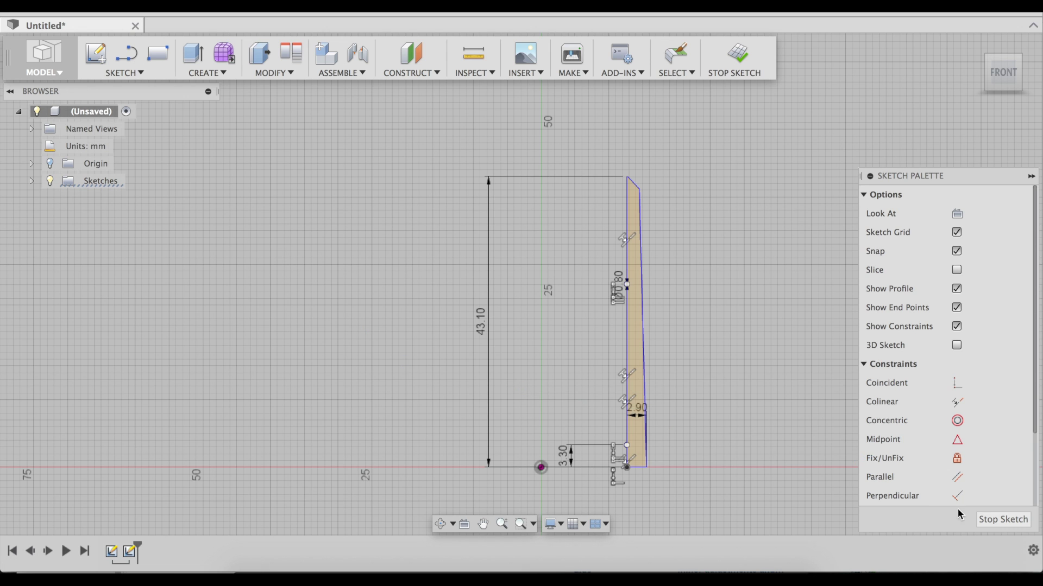
Step: Finish the sketch, switch to the Home 3D view and centre the profile on screen
{"action": "left_click", "coordinate": [1003, 520]}
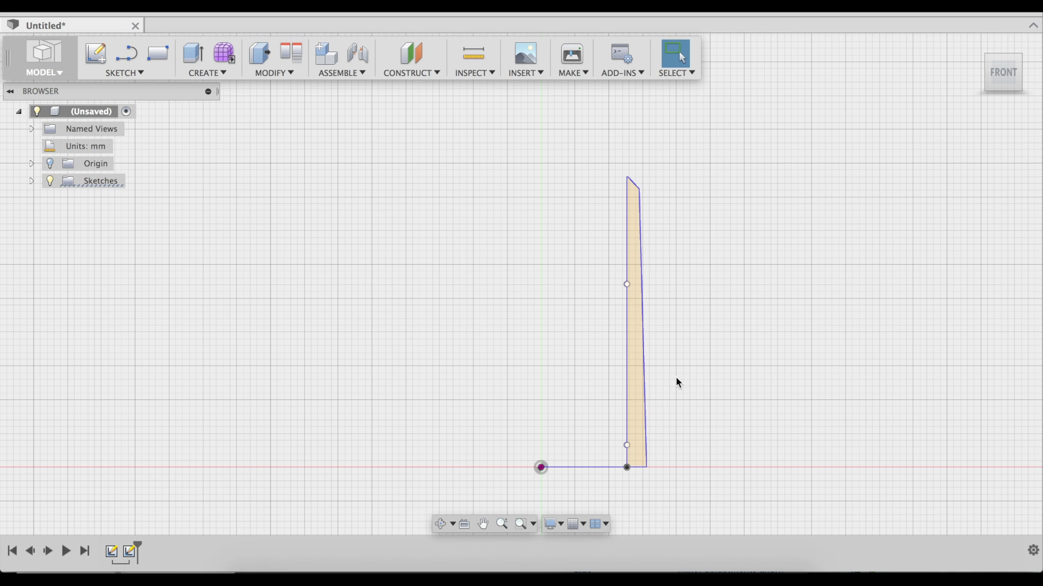
{"action": "left_click", "coordinate": [977, 45]}
{"action": "scroll", "coordinate": [805, 318], "scroll_direction": "up", "scroll_amount": 5}
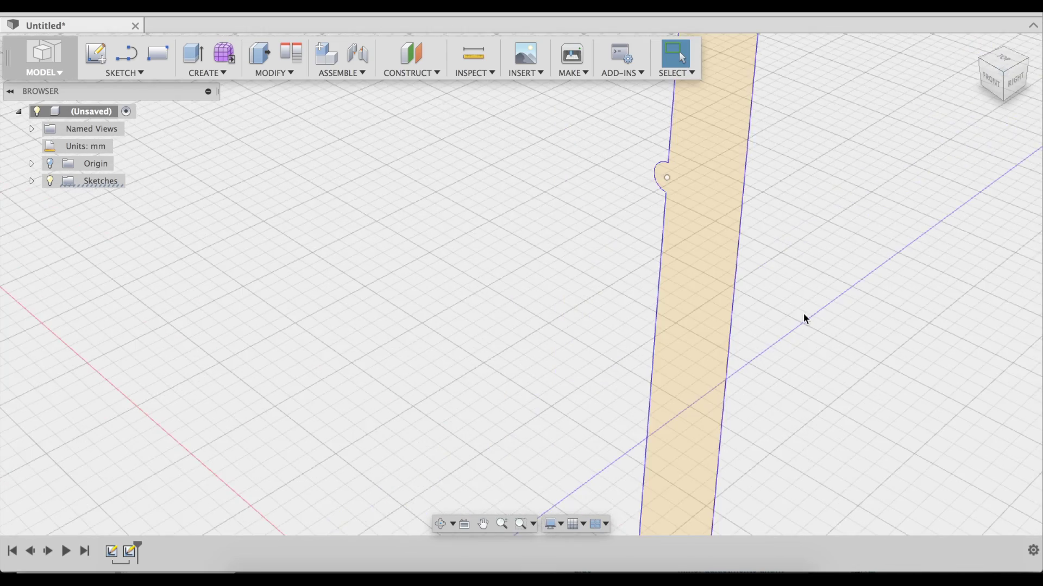
{"action": "scroll", "coordinate": [804, 318], "scroll_direction": "down", "scroll_amount": 5}
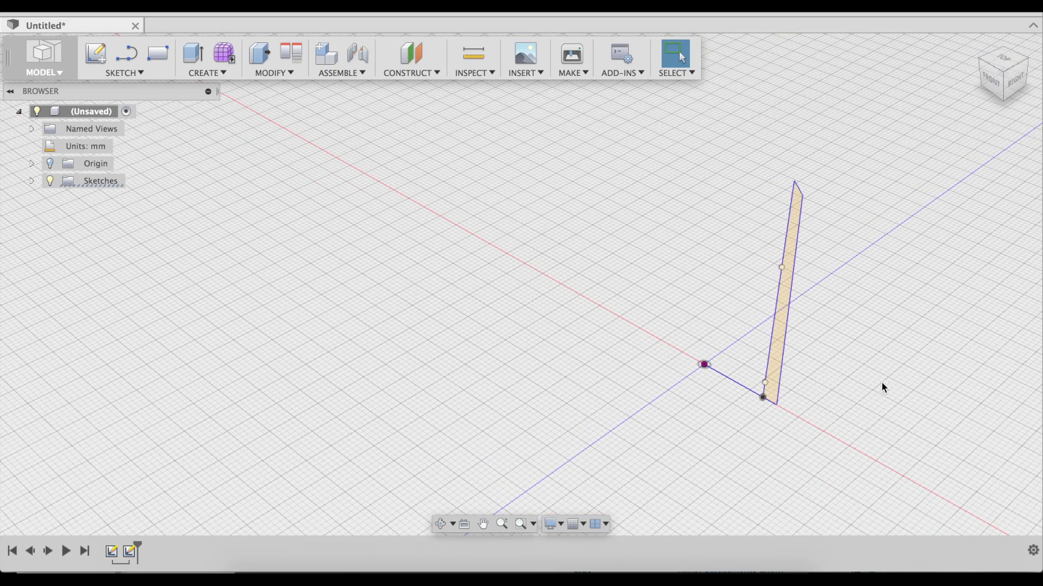
{"action": "middle_click_drag", "start_coordinate": [866, 384], "coordinate": [657, 361]}
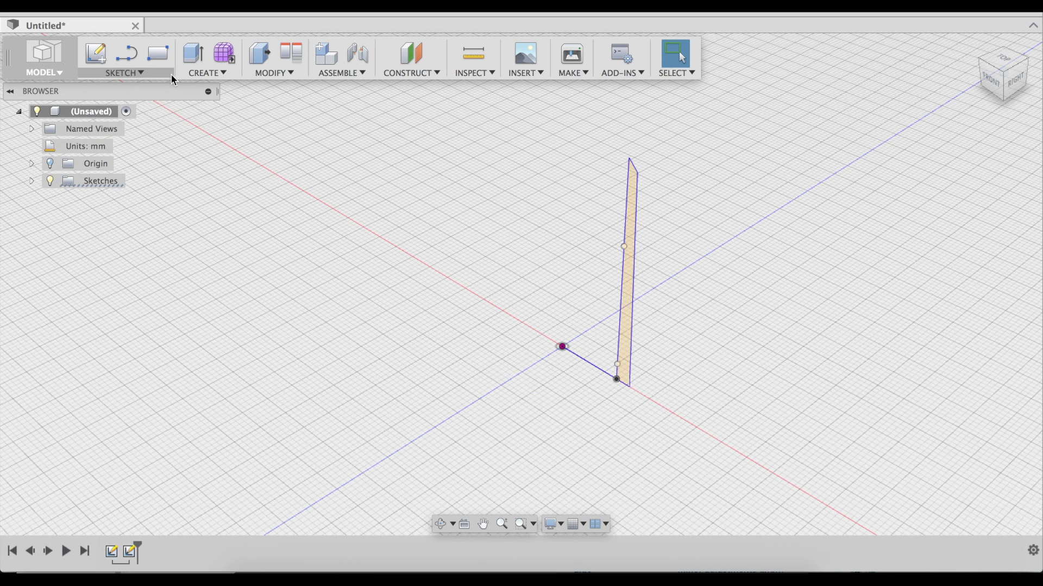
Step: Revolve the wall profile 360° around the Y axis into a hollow tube body
{"action": "left_click", "coordinate": [205, 76]}
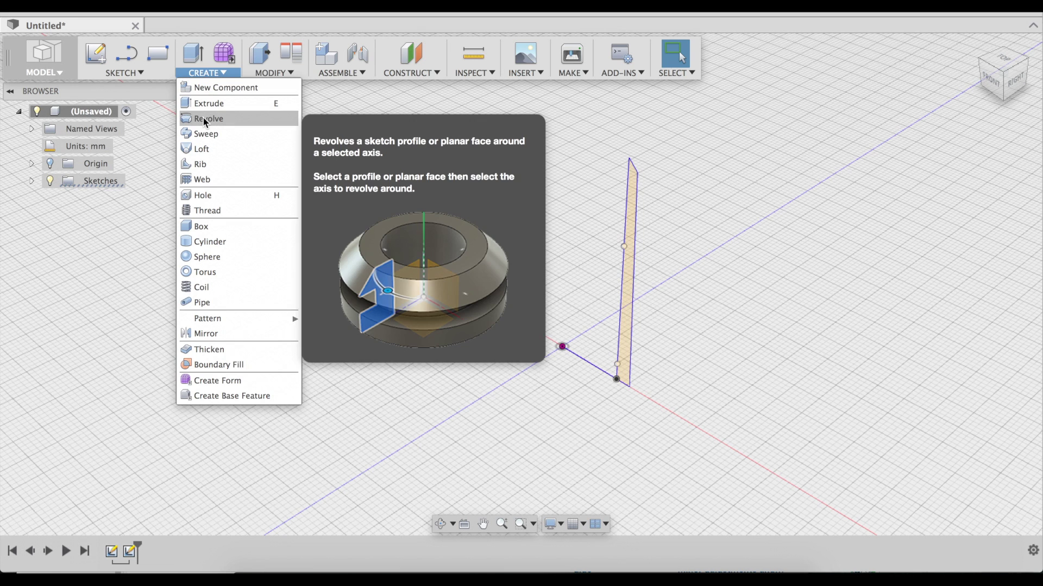
{"action": "left_click", "coordinate": [204, 120]}
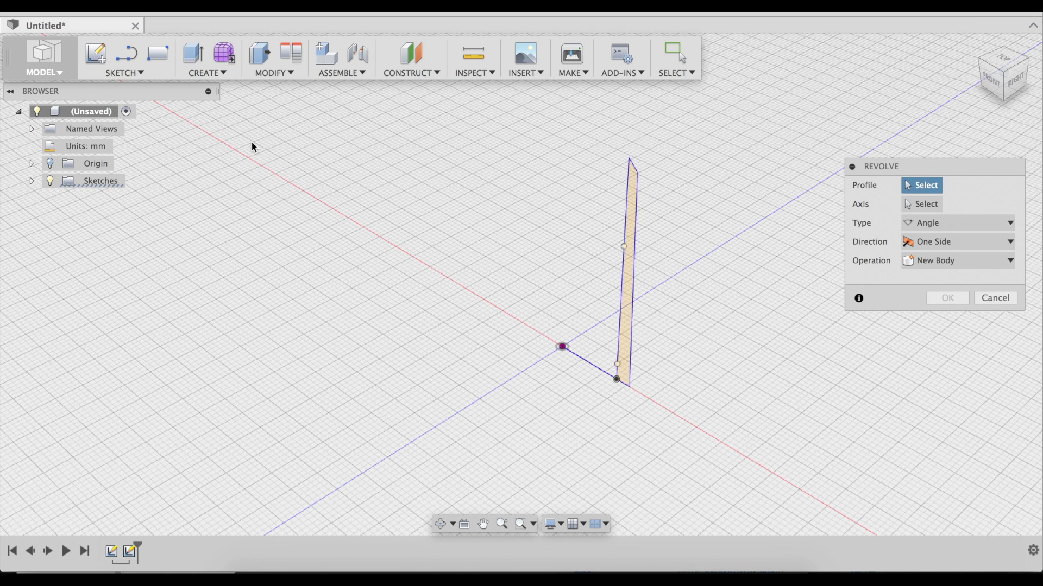
{"action": "left_click", "coordinate": [629, 275]}
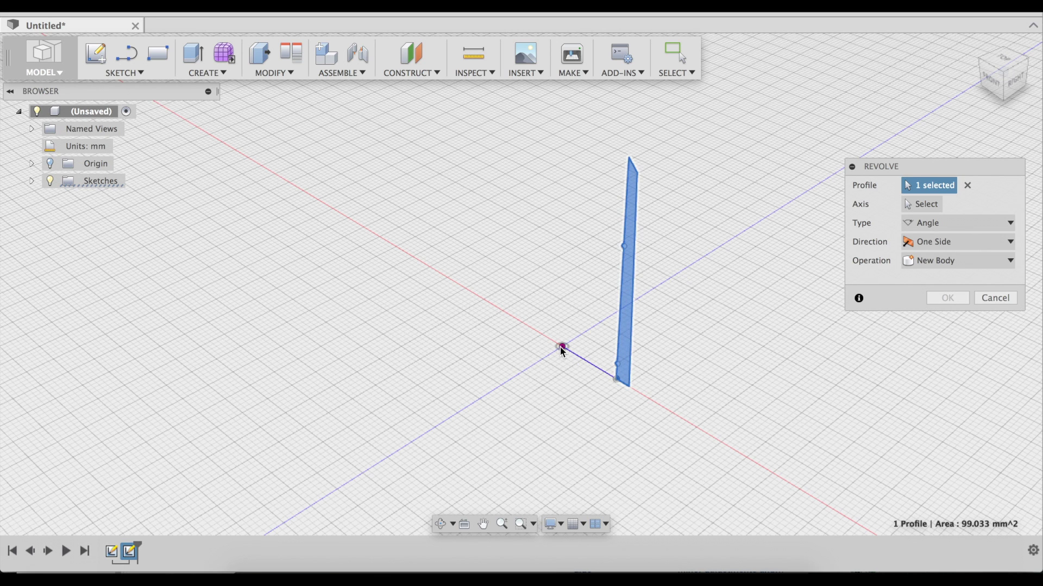
{"action": "left_click", "coordinate": [922, 206]}
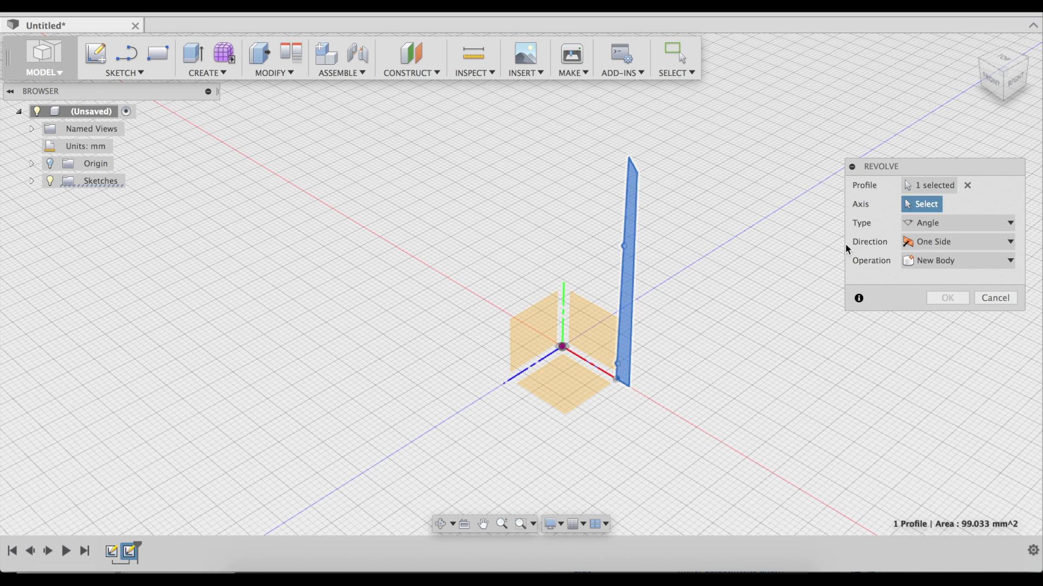
{"action": "left_click", "coordinate": [563, 305]}
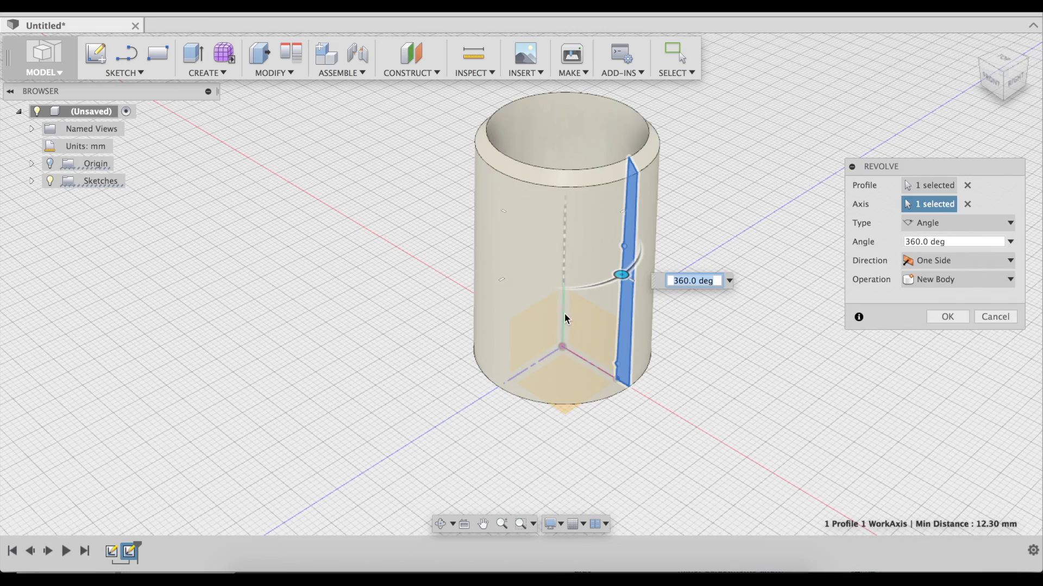
{"action": "left_click", "coordinate": [933, 316]}
{"action": "middle_click_drag", "start_coordinate": [869, 347], "coordinate": [630, 372], "text": "shift"}
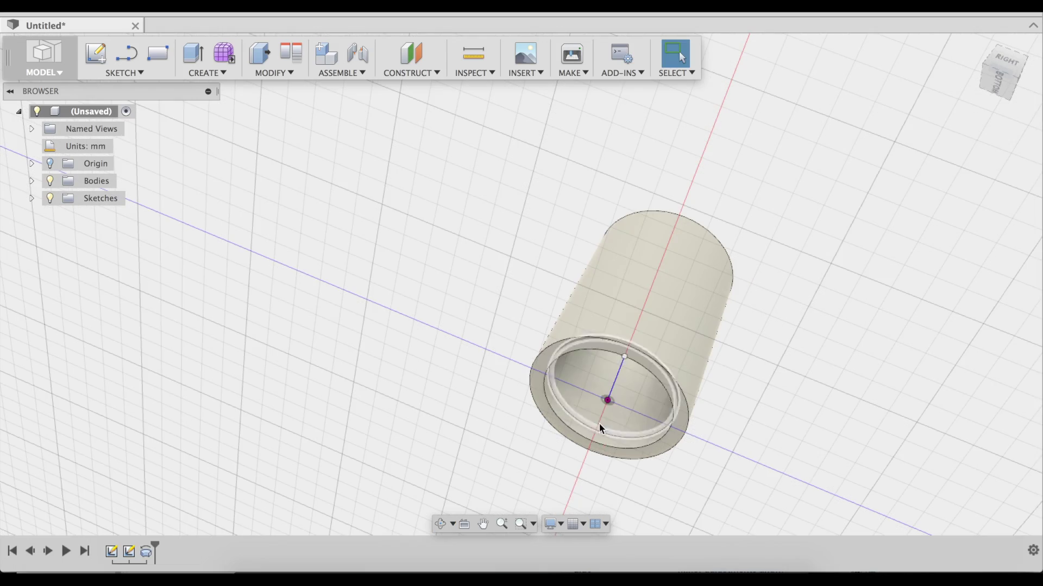
{"action": "middle_click_drag", "start_coordinate": [830, 266], "coordinate": [810, 252]}
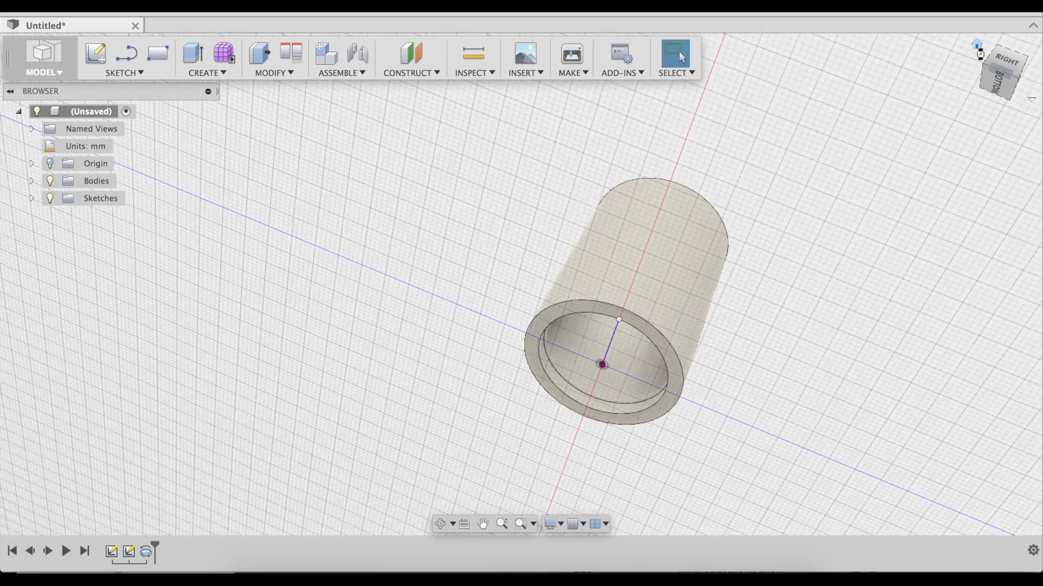
{"action": "left_click", "coordinate": [977, 45]}
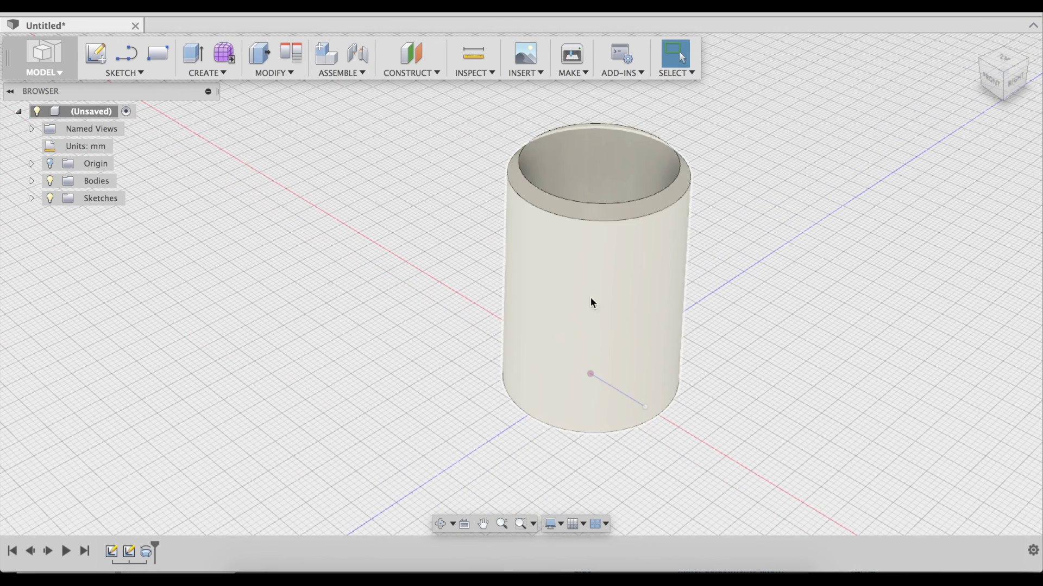
{"action": "double_click", "coordinate": [146, 553]}
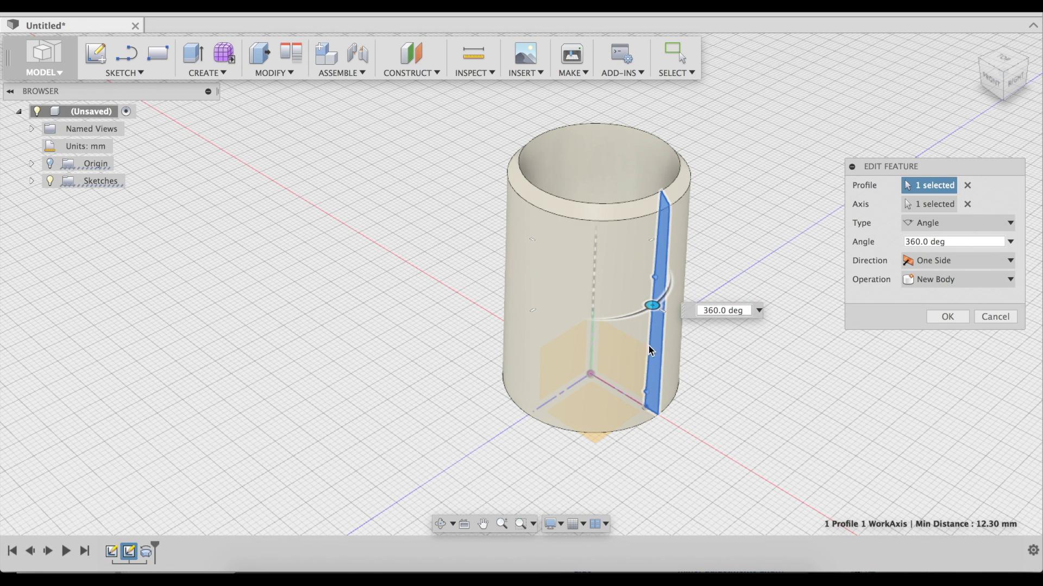
Step: Change the revolve angle to 180° and confirm to get a half-cylinder shell
{"action": "double_click", "coordinate": [917, 242]}
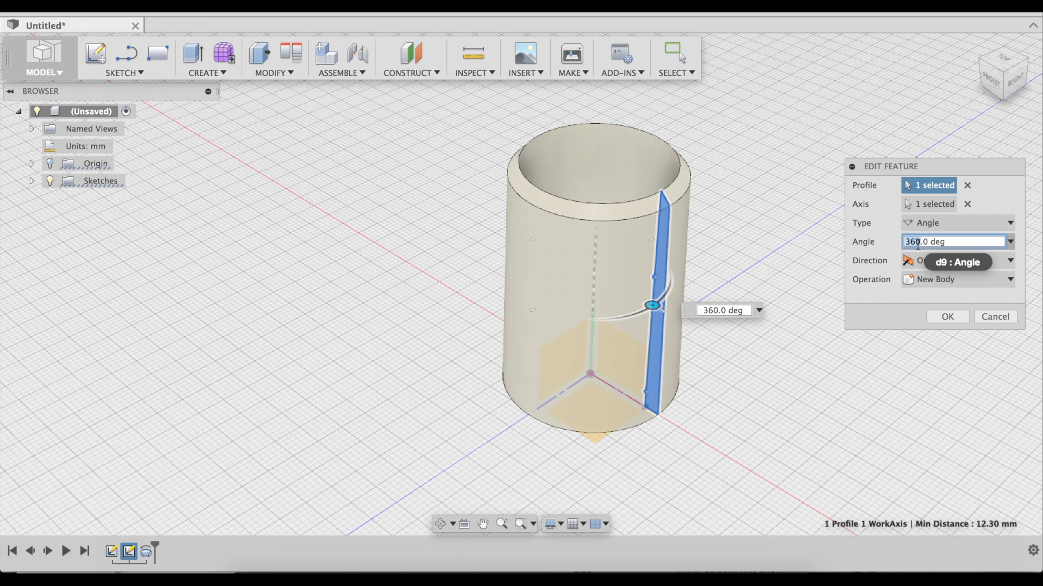
{"action": "type", "text": "1"}
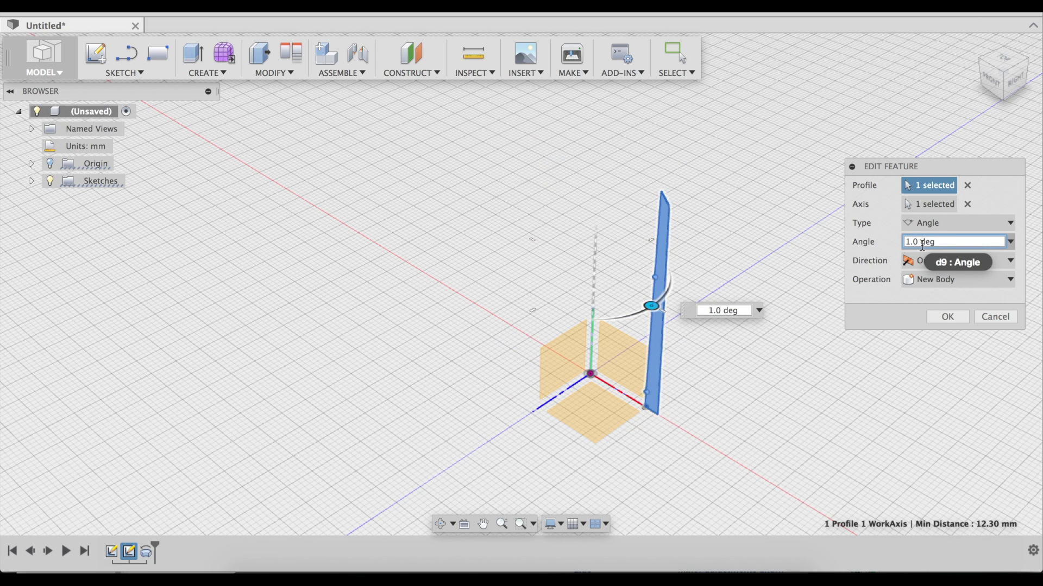
{"action": "type", "text": "80"}
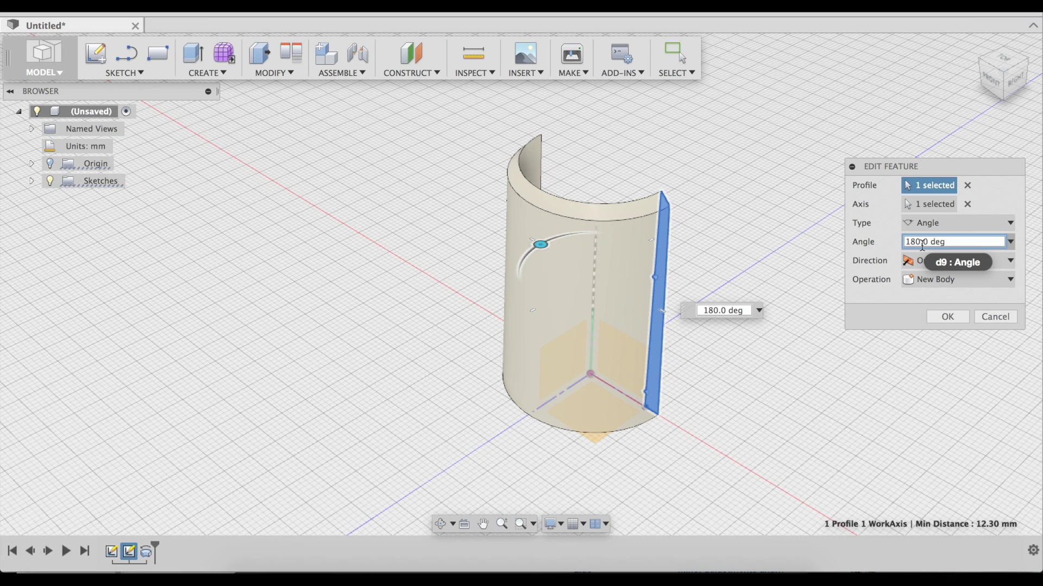
{"action": "left_click", "coordinate": [948, 314]}
{"action": "scroll", "coordinate": [806, 353], "scroll_direction": "up", "scroll_amount": 2}
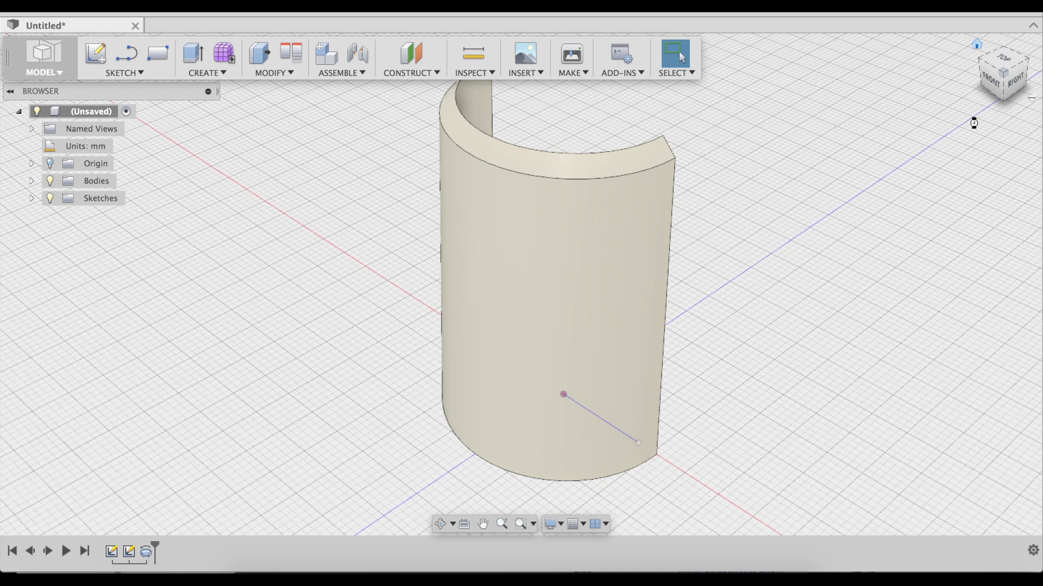
{"action": "scroll", "coordinate": [908, 161], "scroll_direction": "down", "scroll_amount": 5}
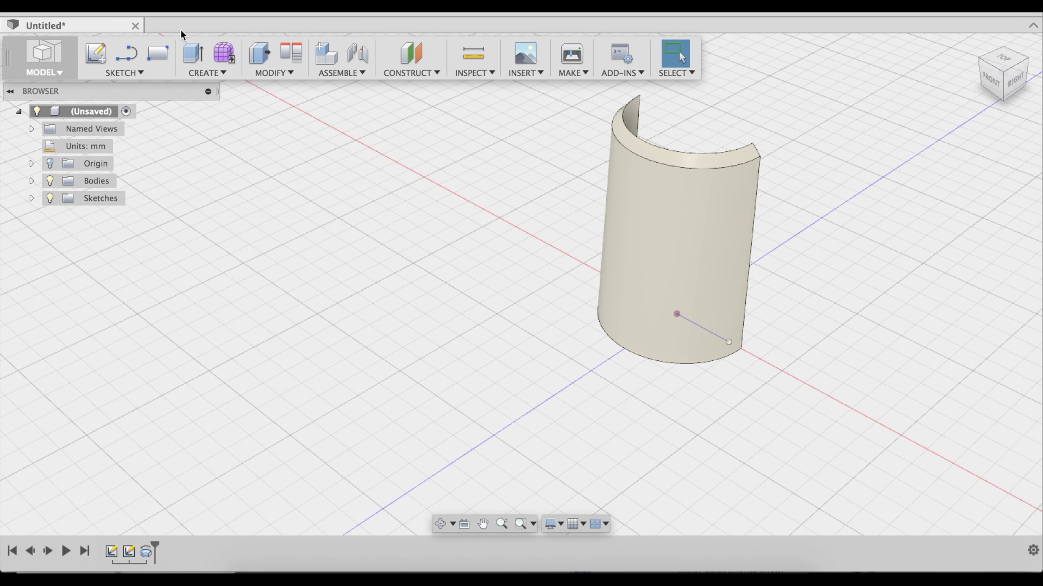
Step: Rotate the half-cylinder body 180° about its vertical axis with Move, then re-centre the view
{"action": "left_click", "coordinate": [291, 74]}
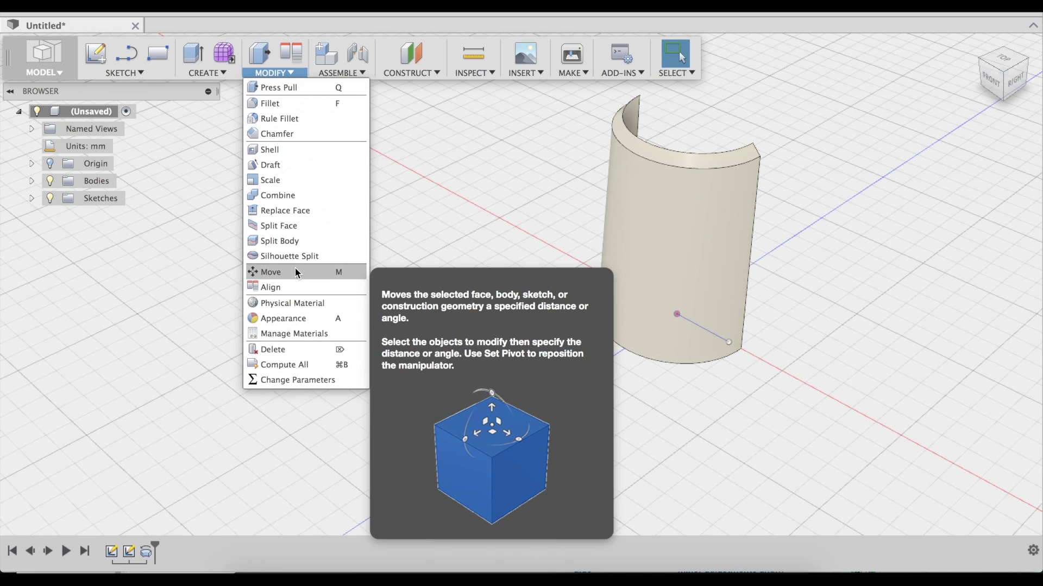
{"action": "left_click", "coordinate": [295, 270]}
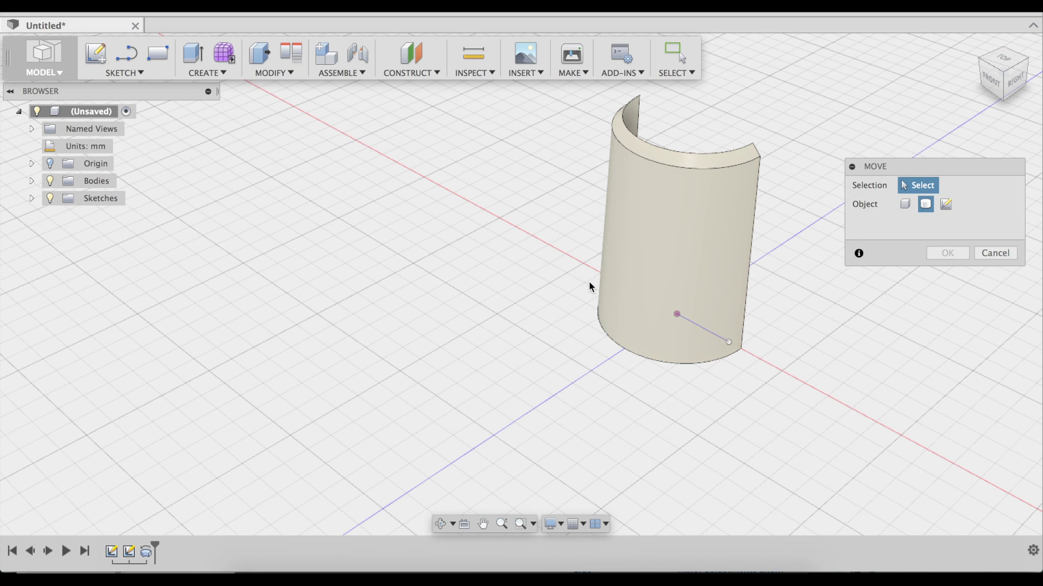
{"action": "left_click", "coordinate": [704, 215]}
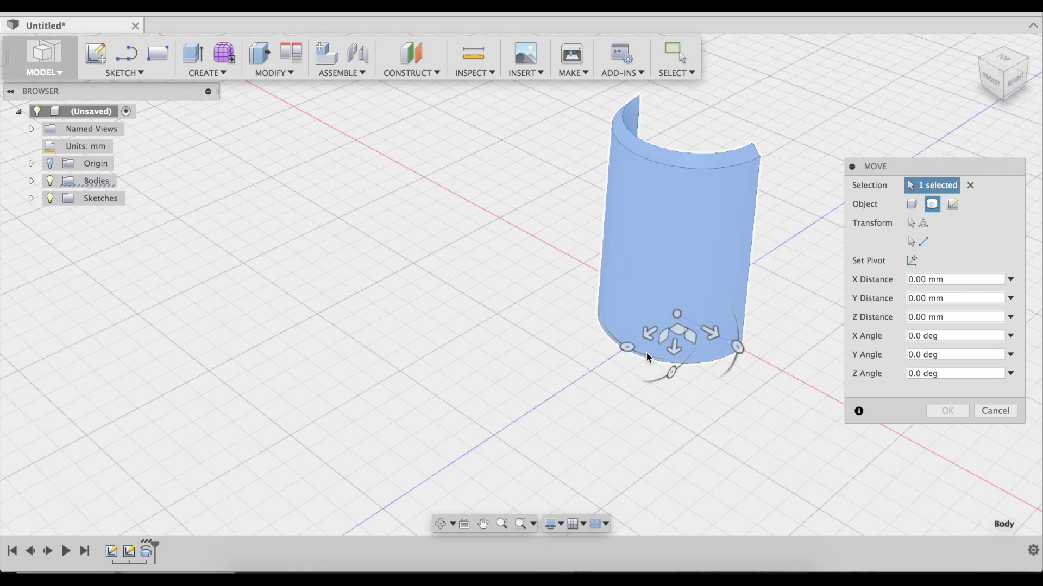
{"action": "left_click_drag", "start_coordinate": [627, 347], "coordinate": [723, 283]}
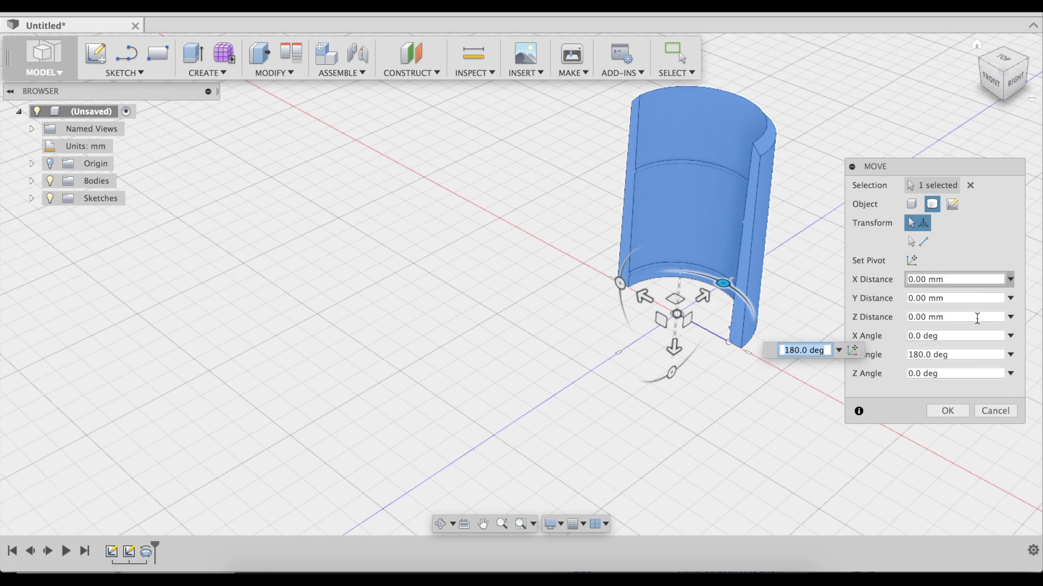
{"action": "left_click", "coordinate": [958, 415]}
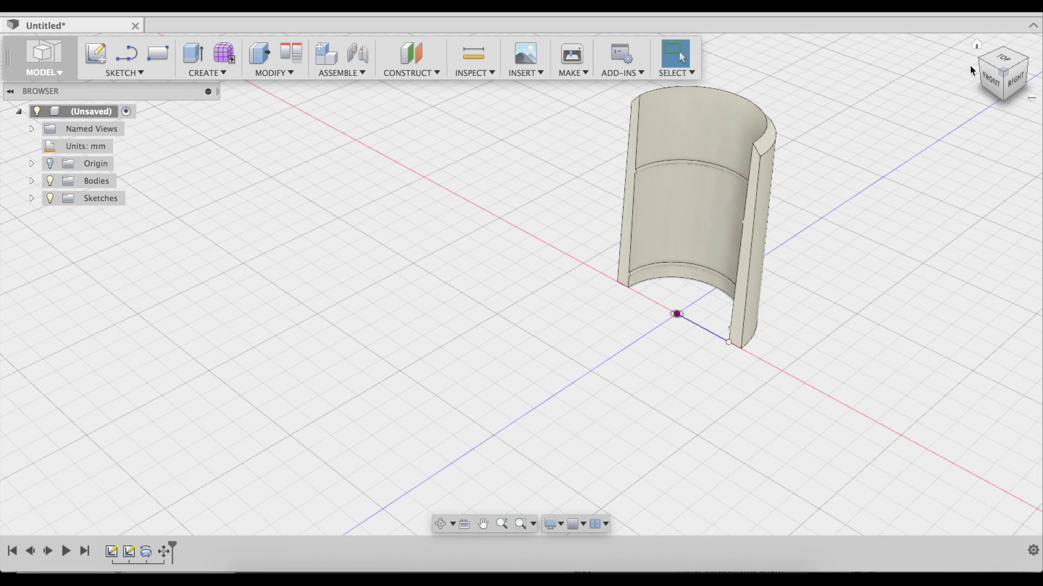
{"action": "left_click", "coordinate": [976, 44]}
{"action": "scroll", "coordinate": [825, 266], "scroll_direction": "down", "scroll_amount": 2}
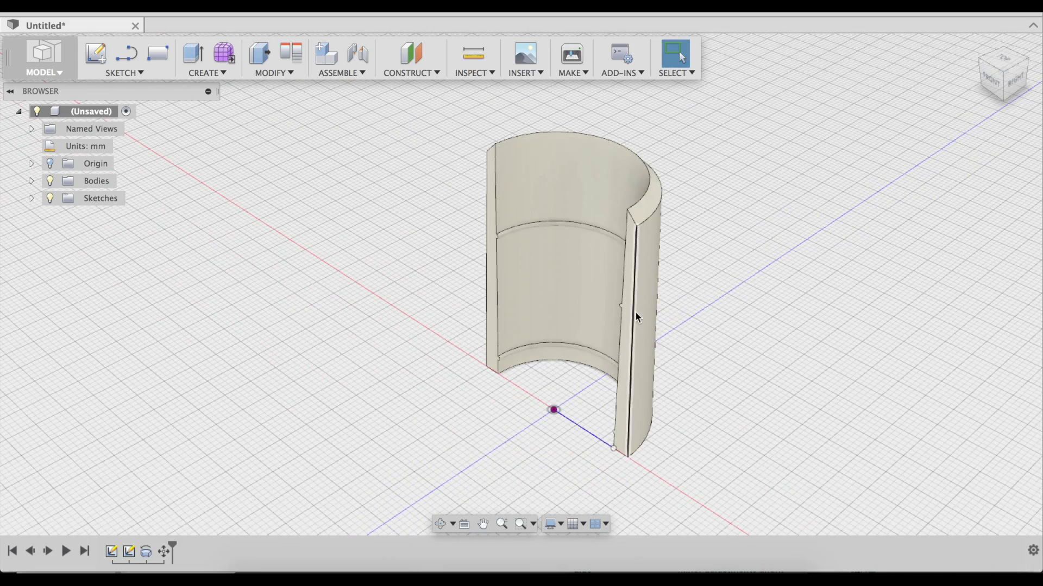
{"action": "middle_click_drag", "start_coordinate": [725, 393], "coordinate": [790, 365]}
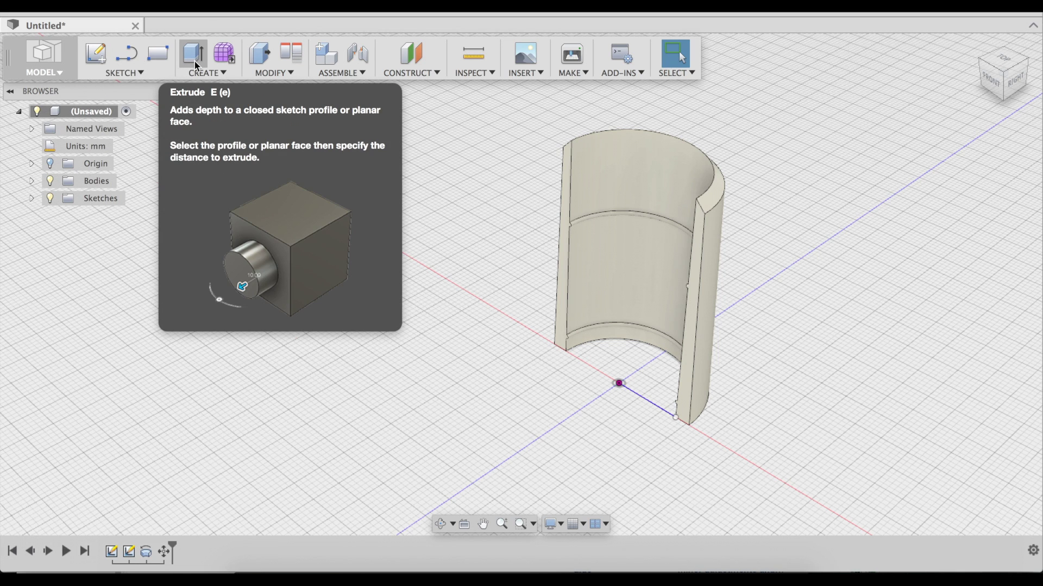
Step: Cut a 25 × 5.22 mm box, 13.5 mm high, from the ground plane into the wall base
{"action": "left_click", "coordinate": [205, 73]}
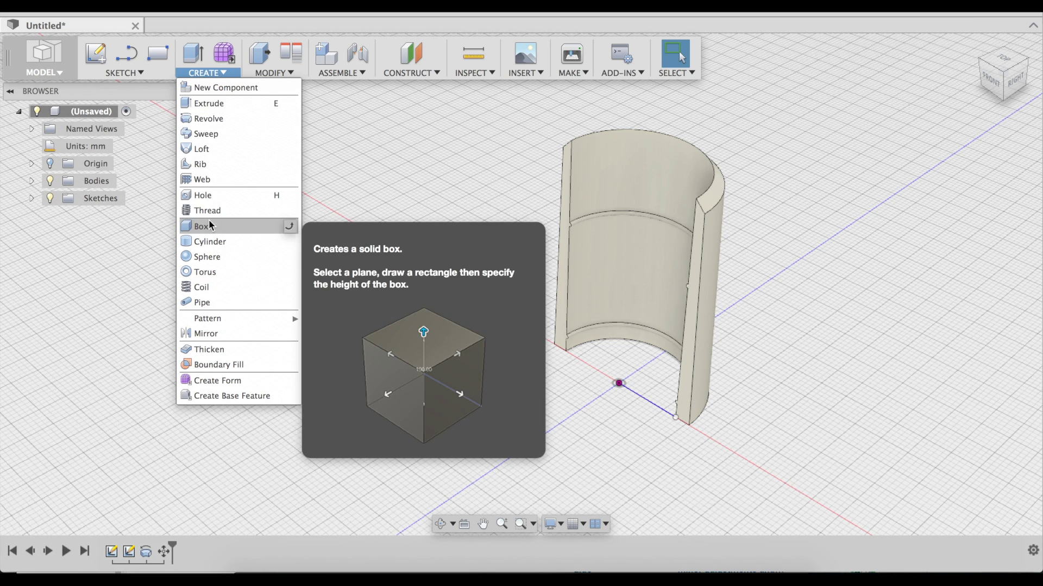
{"action": "left_click", "coordinate": [211, 225]}
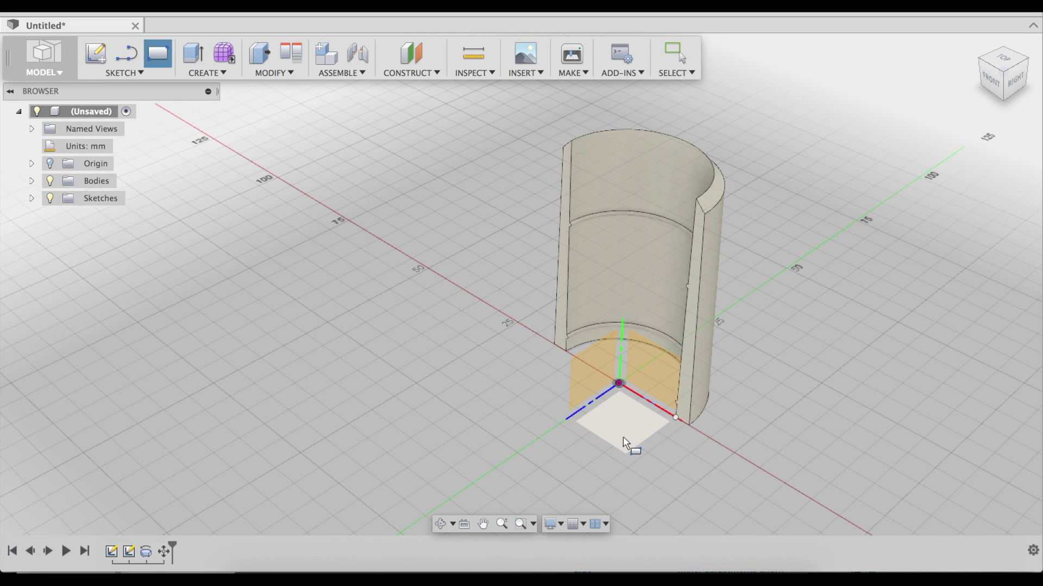
{"action": "left_click", "coordinate": [624, 443]}
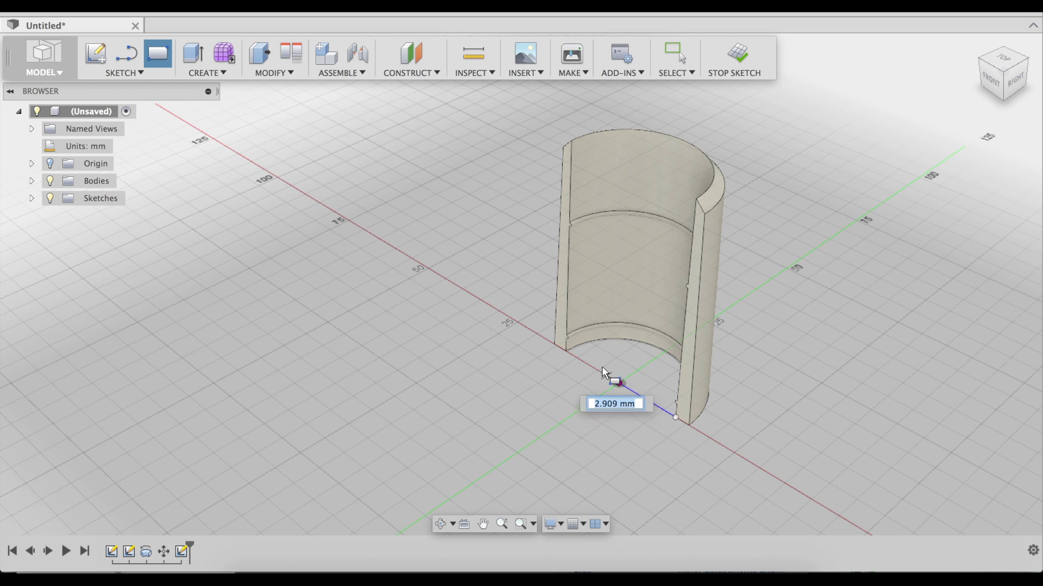
{"action": "left_click", "coordinate": [526, 320]}
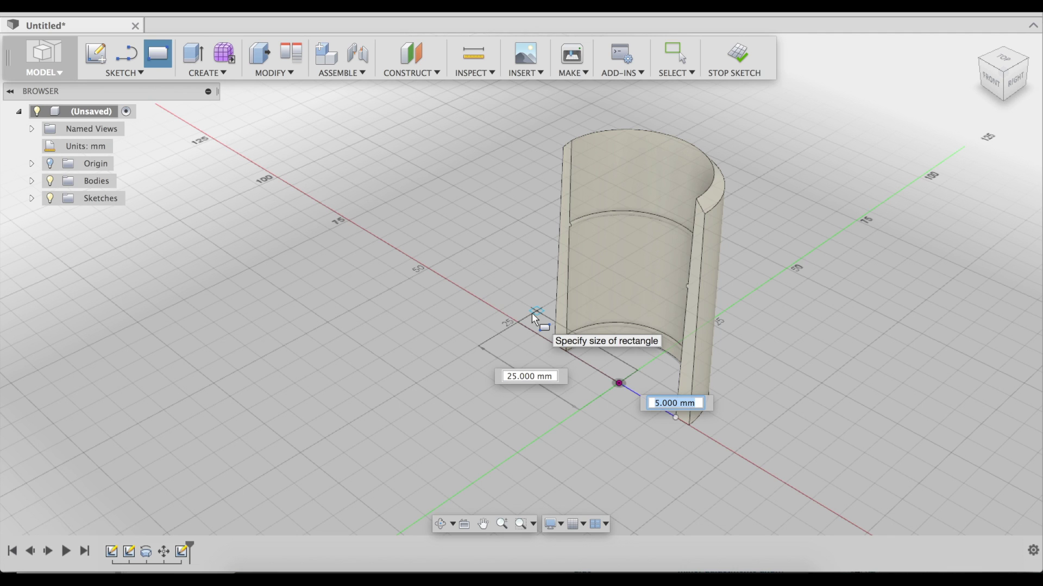
{"action": "type", "text": "5.22"}
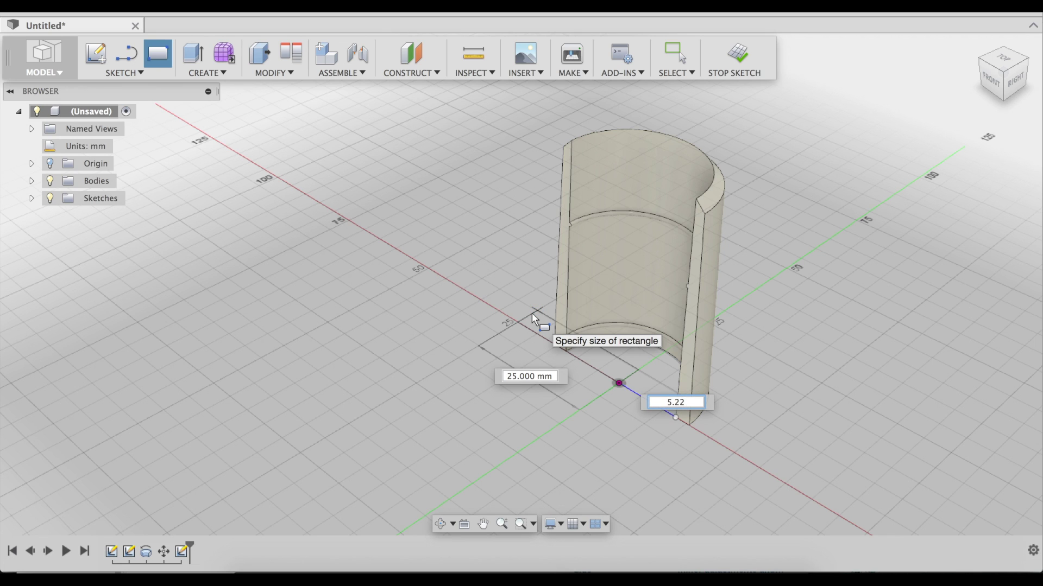
{"action": "key", "text": "Return"}
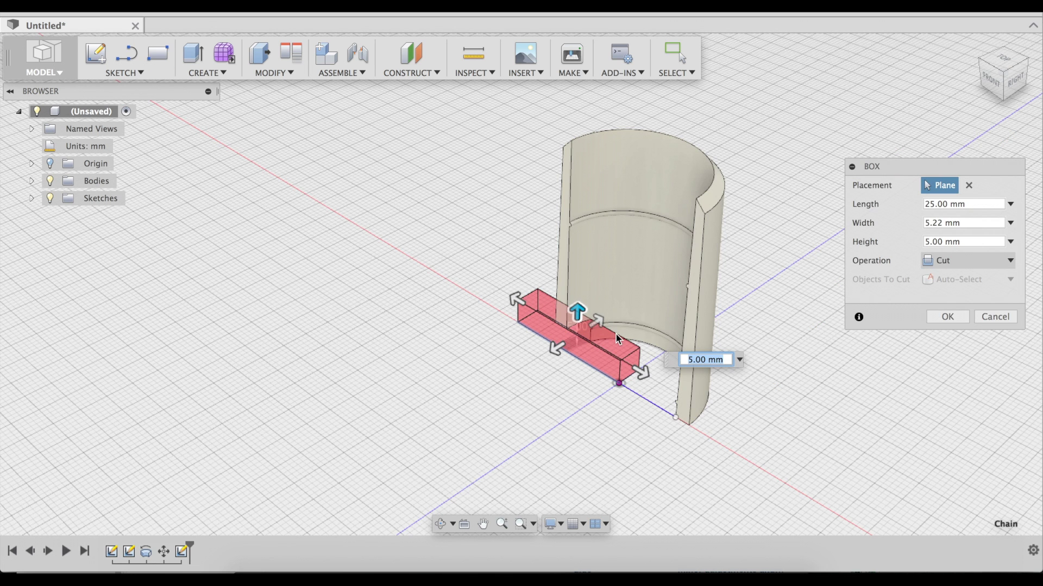
{"action": "type", "text": "13"}
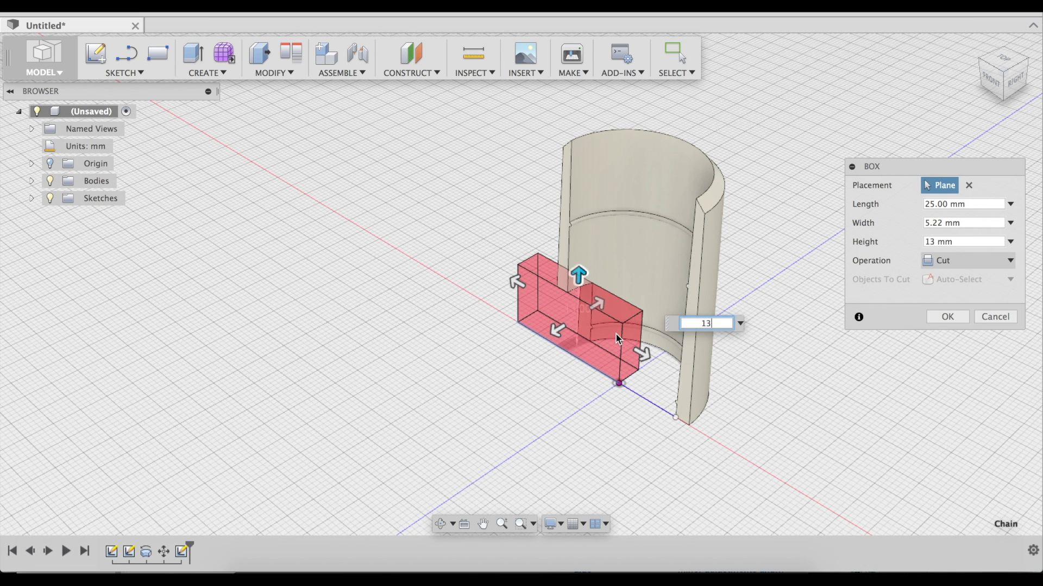
{"action": "type", "text": ".4"}
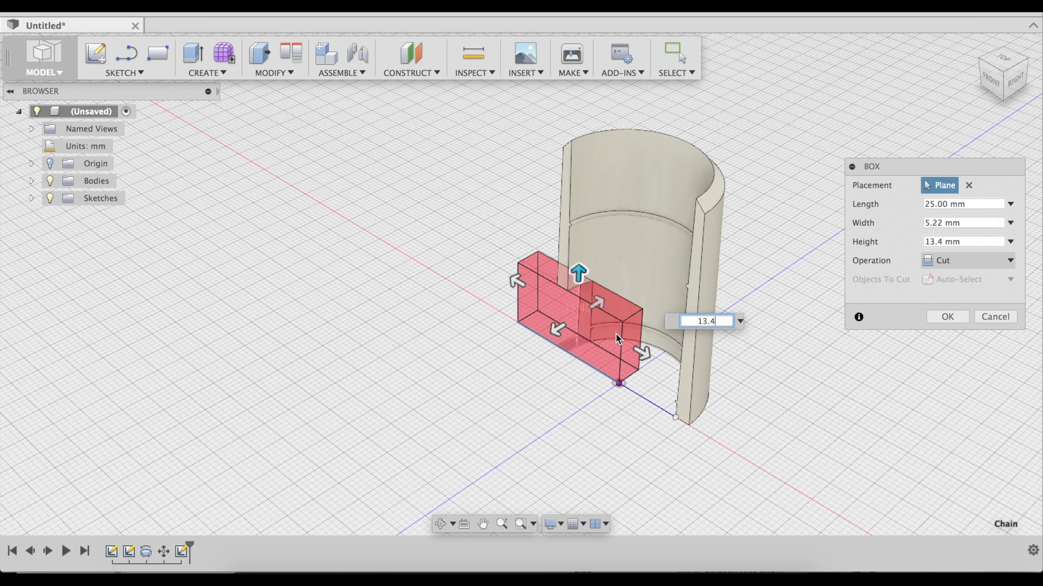
{"action": "key", "text": "BackSpace"}
{"action": "type", "text": "5"}
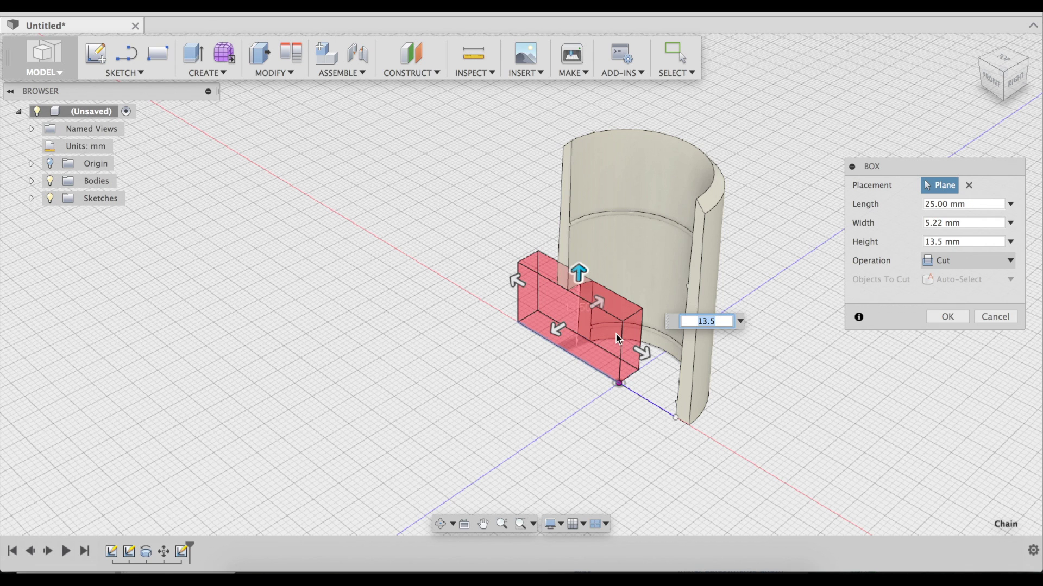
{"action": "key", "text": "Return"}
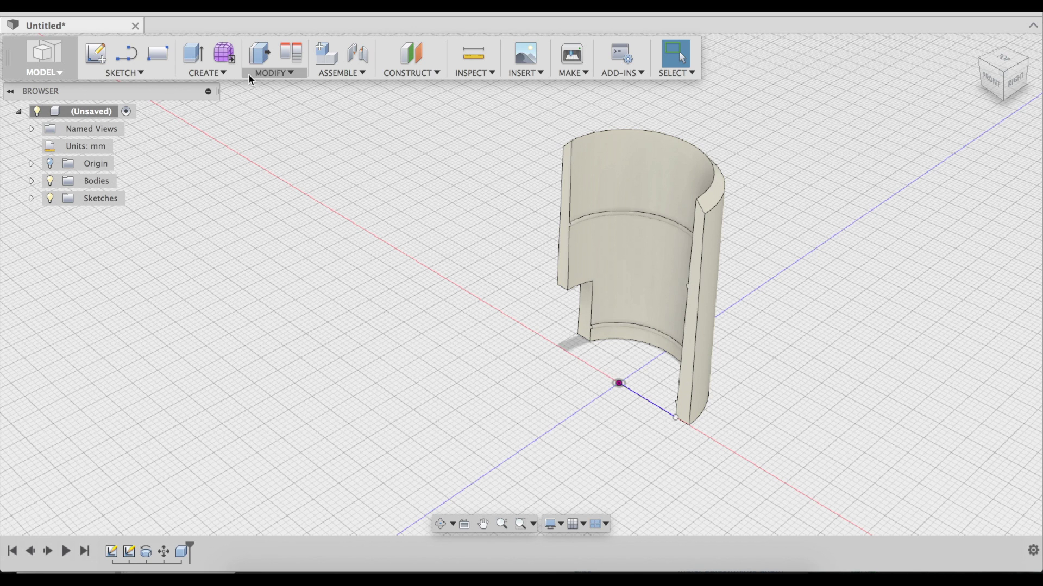
Step: Create a 25.906 × 5.22 × 25 mm box from the origin as a new separate body
{"action": "left_click", "coordinate": [207, 73]}
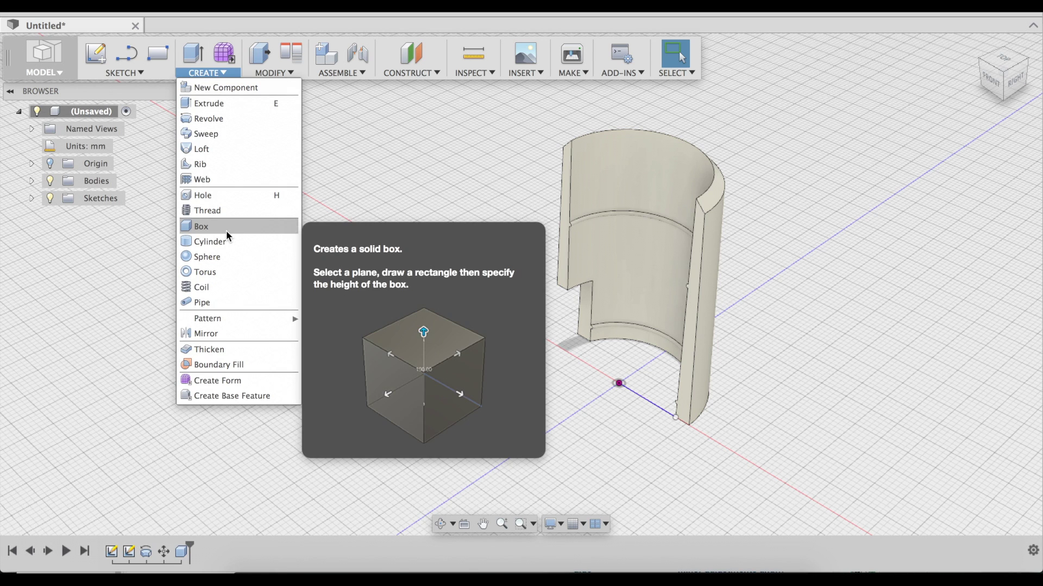
{"action": "left_click", "coordinate": [226, 231]}
{"action": "left_click", "coordinate": [624, 421]}
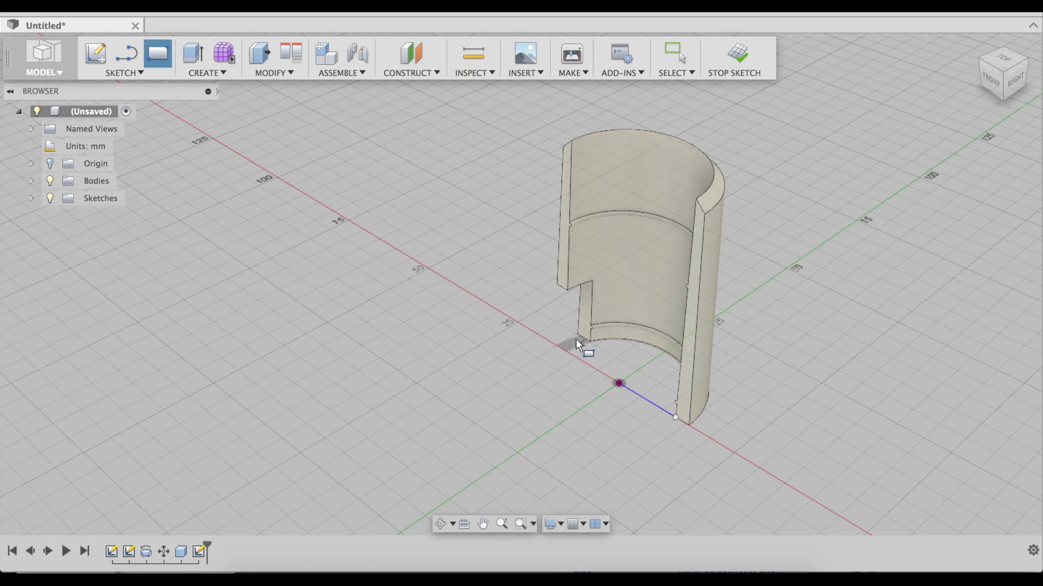
{"action": "left_click", "coordinate": [619, 383]}
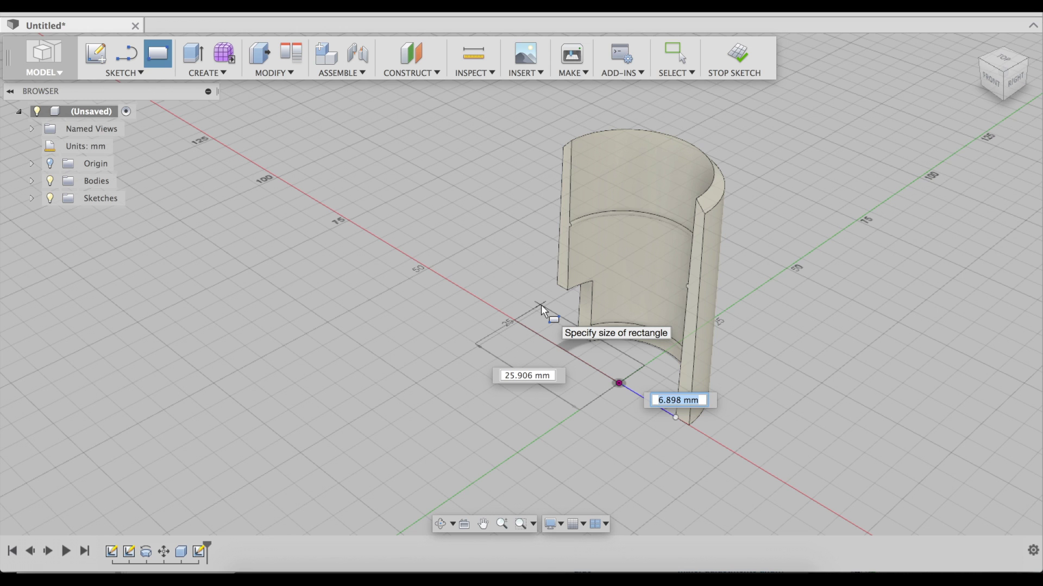
{"action": "type", "text": "5.22"}
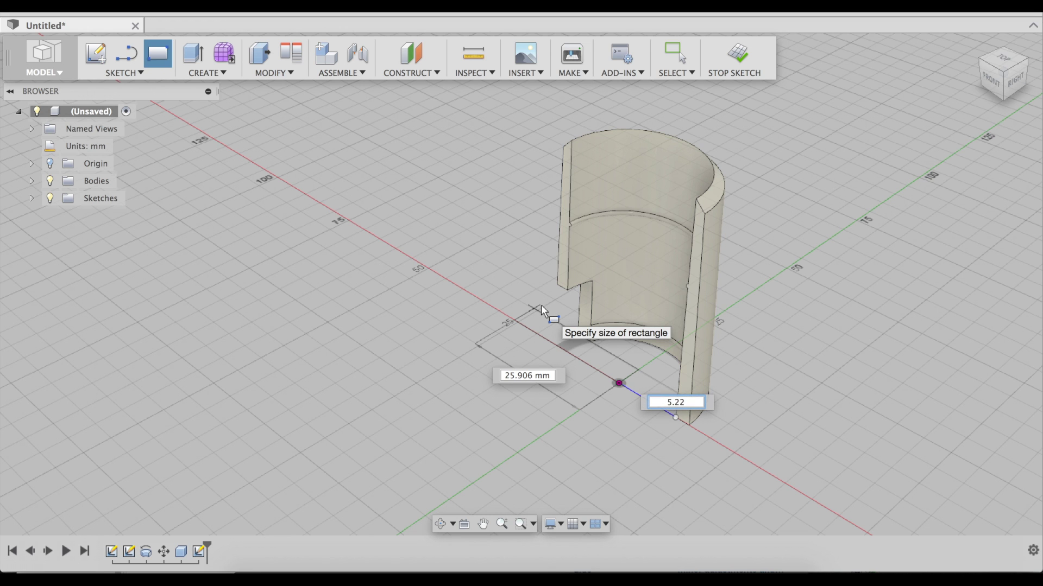
{"action": "key", "text": "Return"}
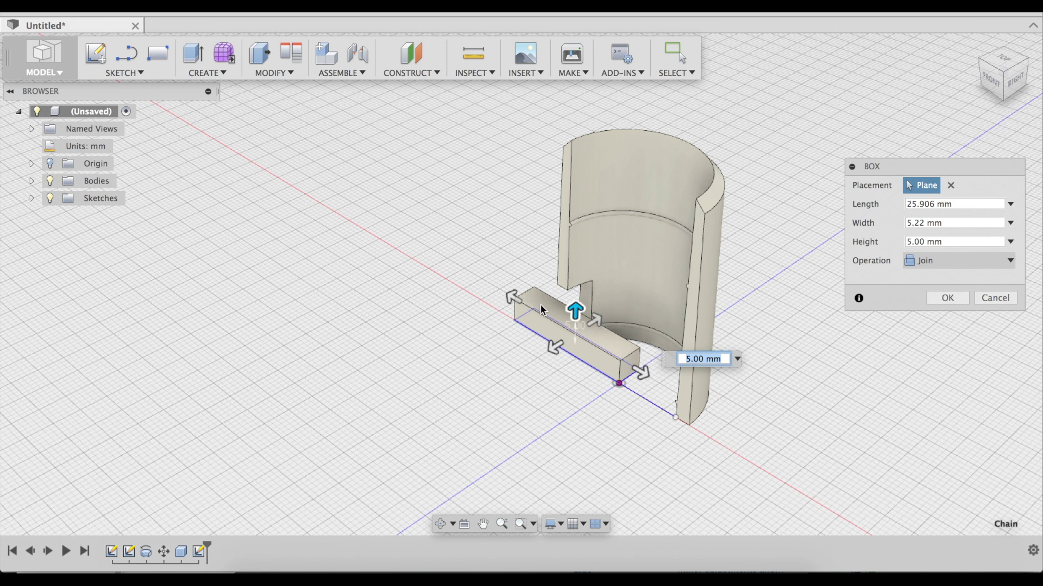
{"action": "type", "text": "16."}
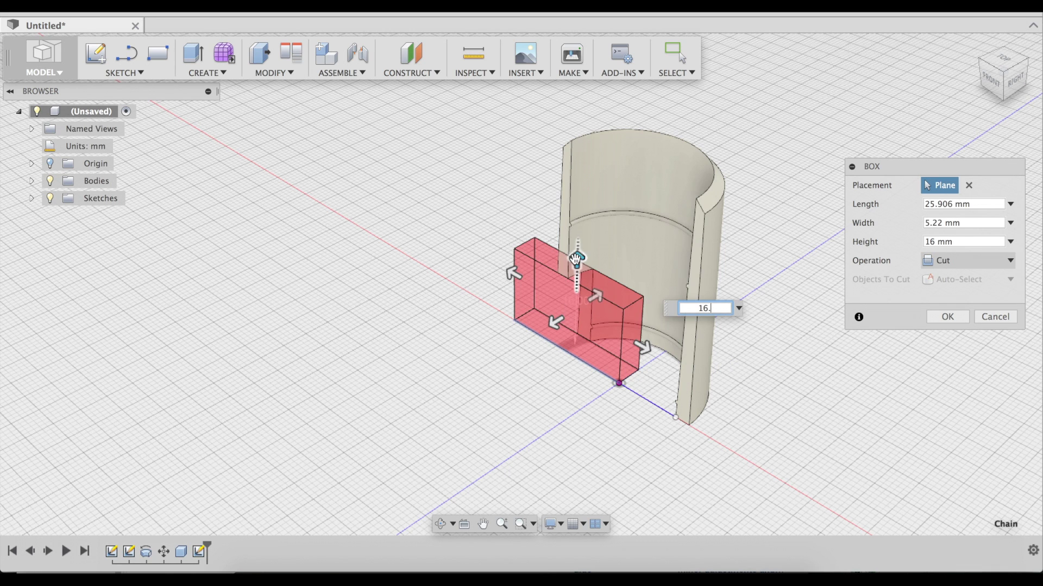
{"action": "left_click_drag", "start_coordinate": [577, 260], "coordinate": [578, 216]}
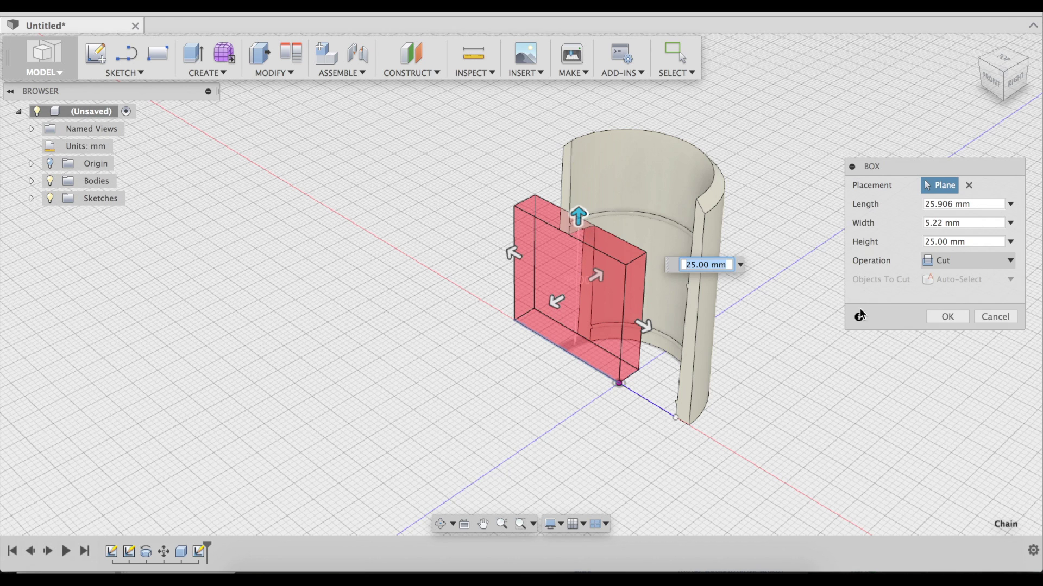
{"action": "left_click", "coordinate": [986, 262]}
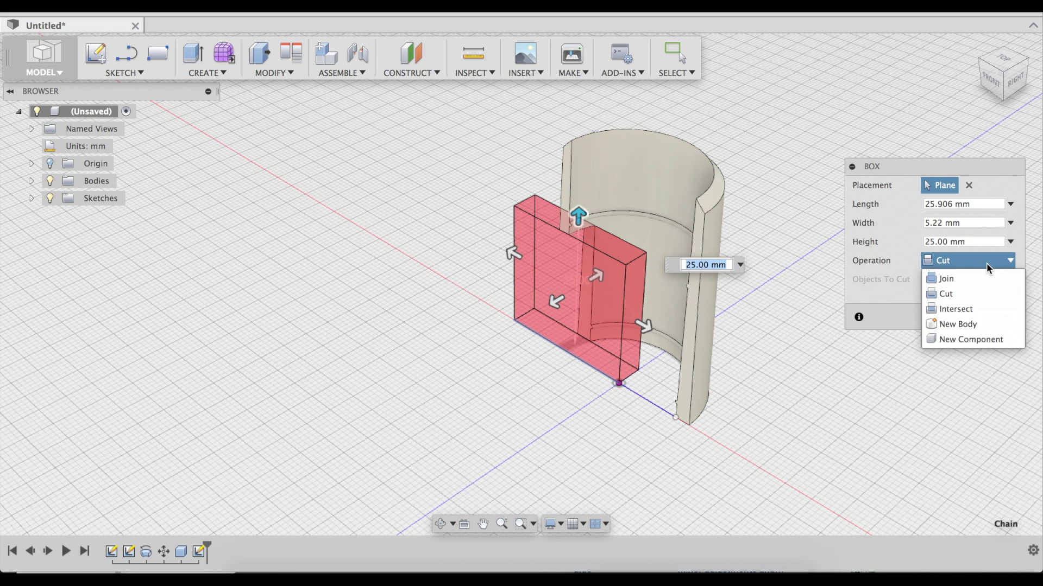
{"action": "left_click", "coordinate": [959, 322]}
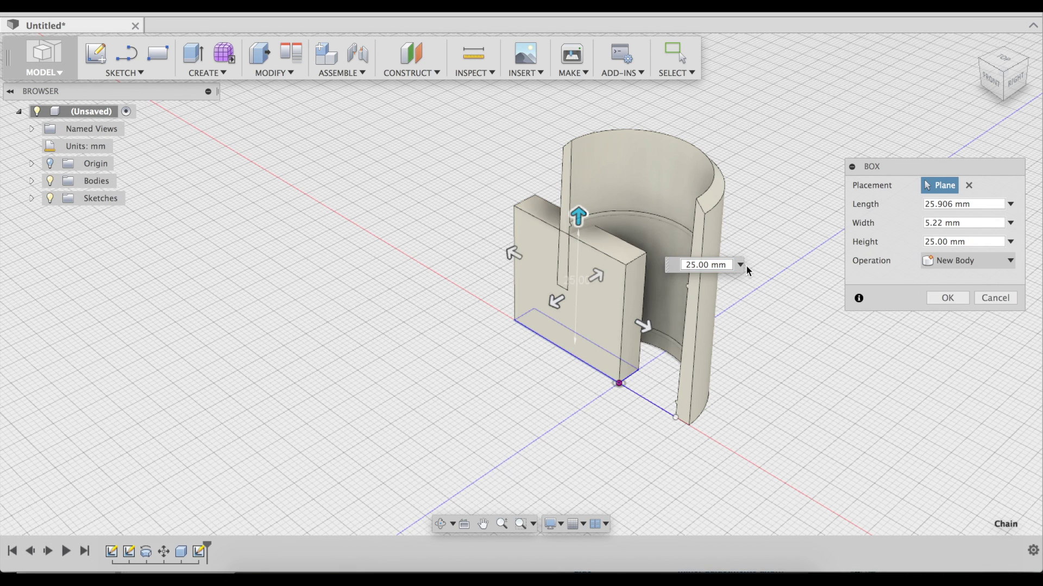
{"action": "left_click", "coordinate": [951, 301]}
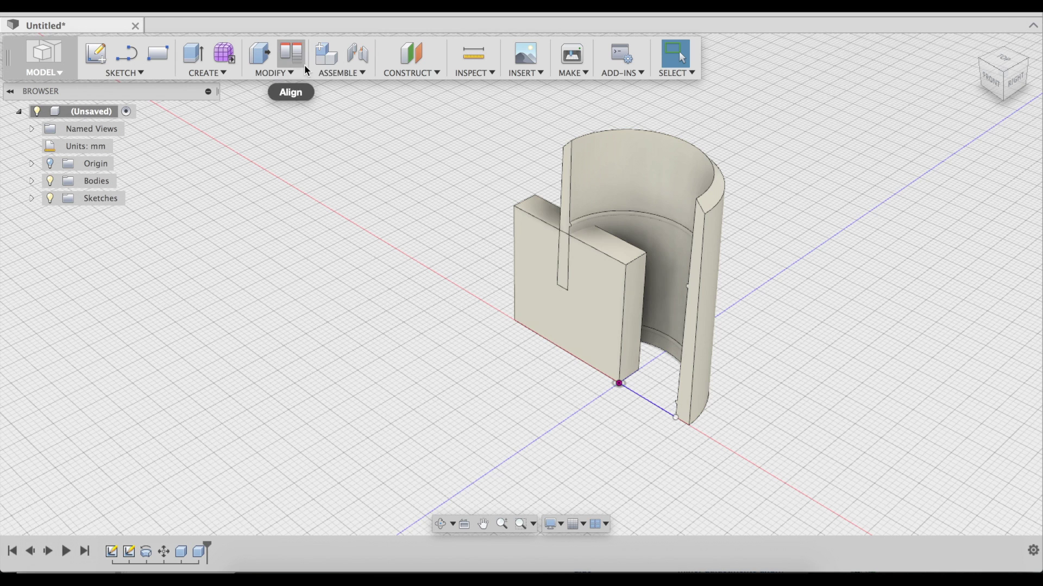
Step: Raise the box body 27.2 mm so it overlaps the half-cylinder's upper open side
{"action": "key", "text": "m"}
{"action": "left_click", "coordinate": [586, 304]}
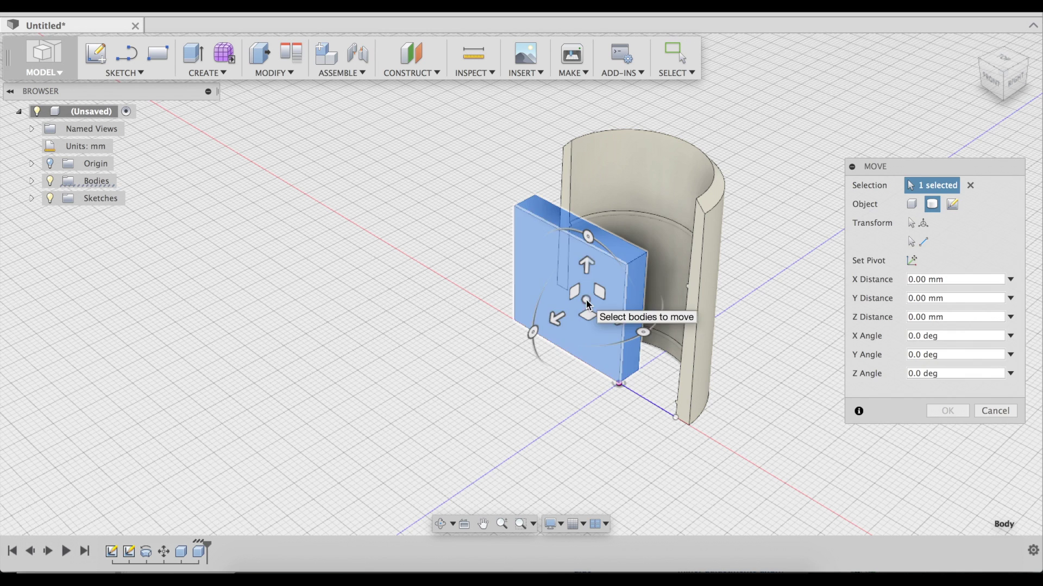
{"action": "left_click_drag", "start_coordinate": [587, 270], "coordinate": [604, 129]}
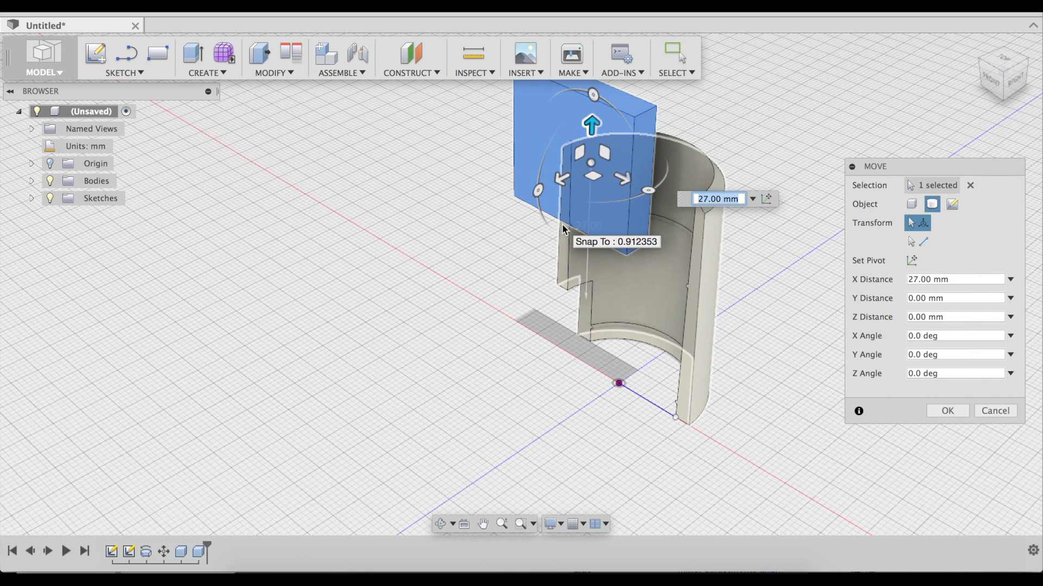
{"action": "type", "text": "27.2"}
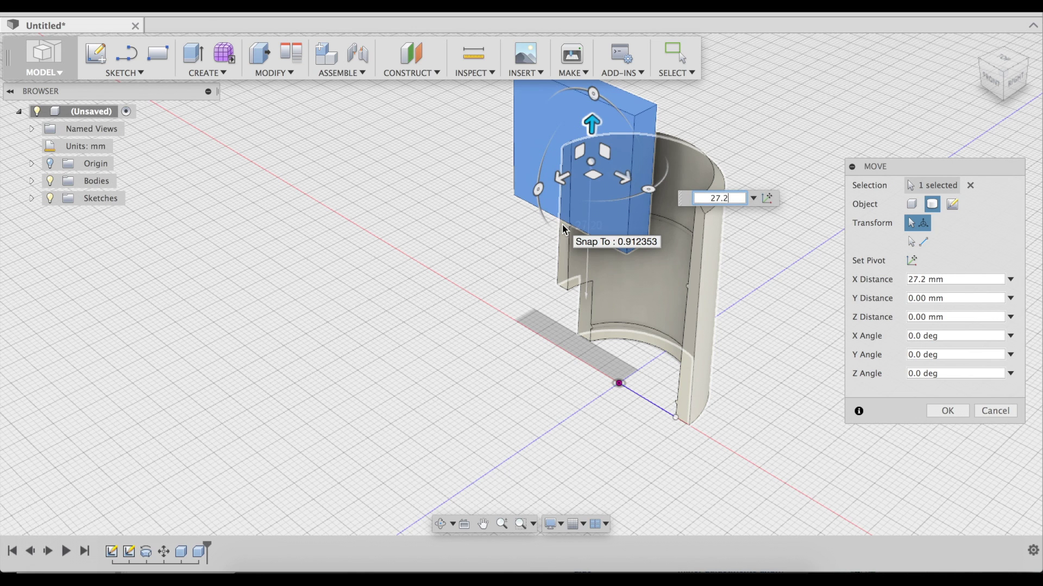
{"action": "key", "text": "Return"}
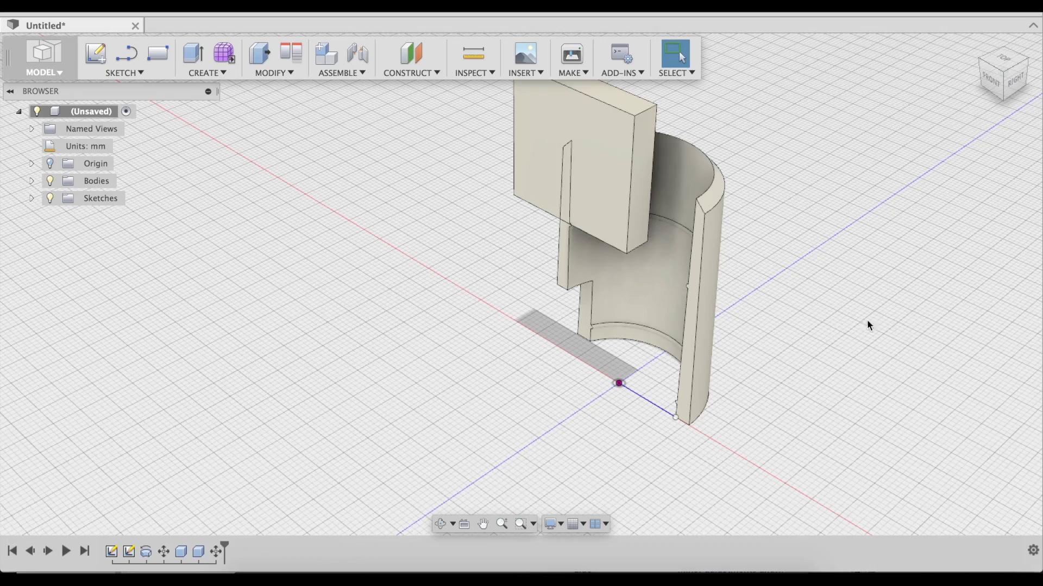
{"action": "middle_click_drag", "start_coordinate": [855, 326], "coordinate": [921, 187], "text": "shift"}
{"action": "left_click", "coordinate": [977, 48]}
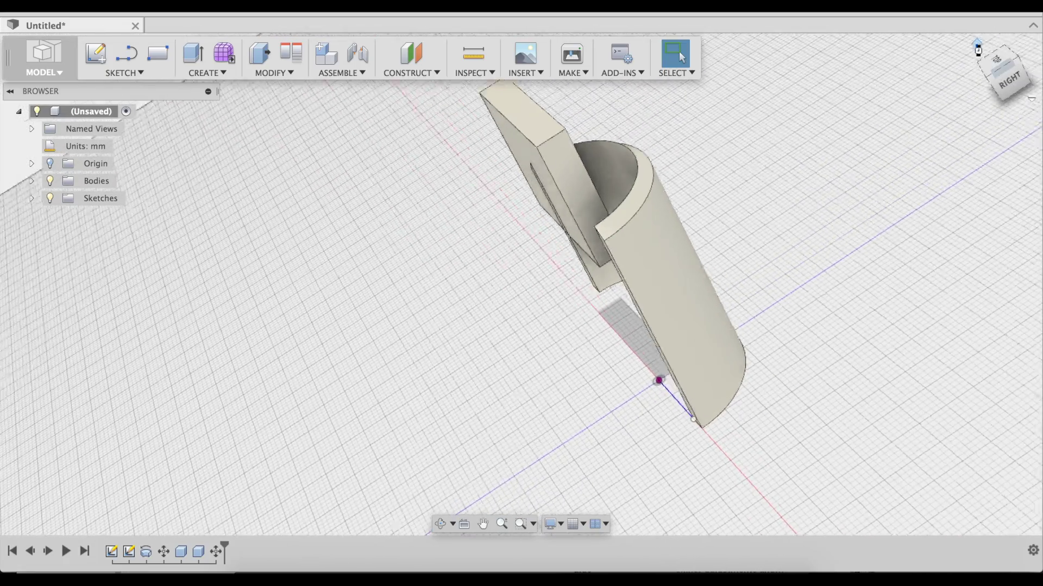
{"action": "left_click", "coordinate": [278, 73]}
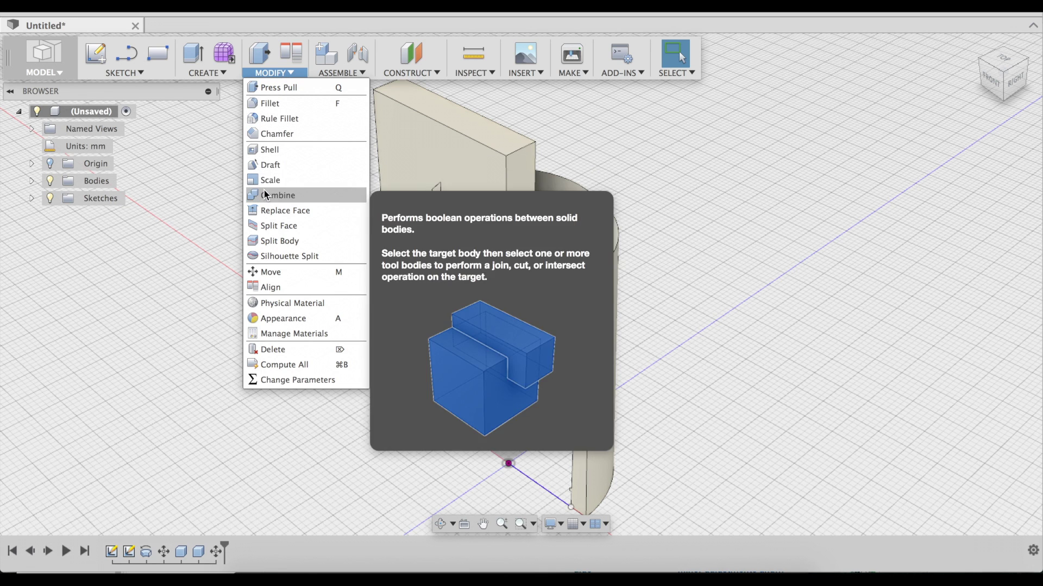
Step: Combine-cut the raised box from the half-cylinder target, leaving a stepped notch
{"action": "left_click", "coordinate": [265, 195]}
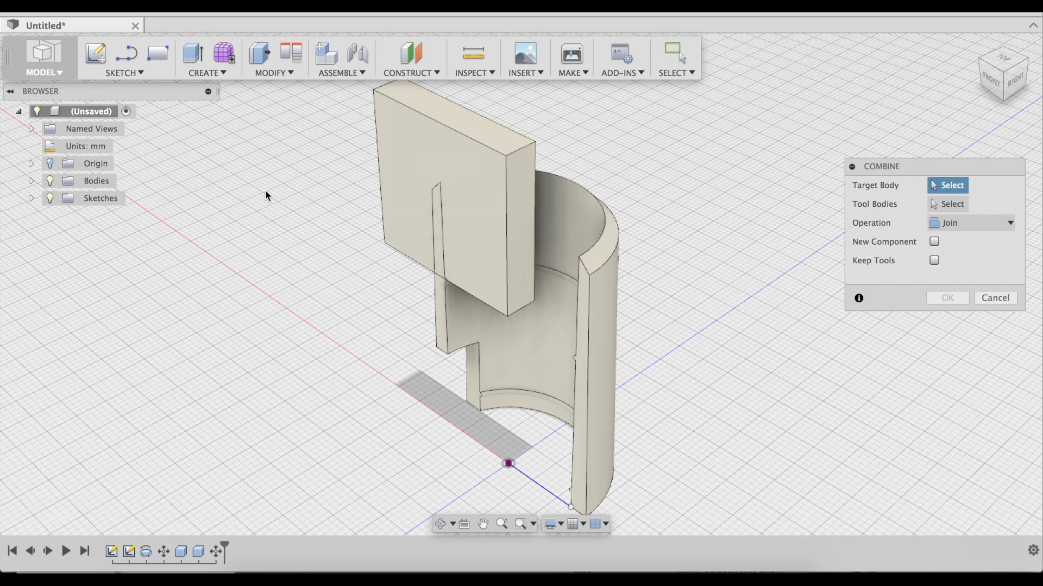
{"action": "left_click", "coordinate": [590, 335]}
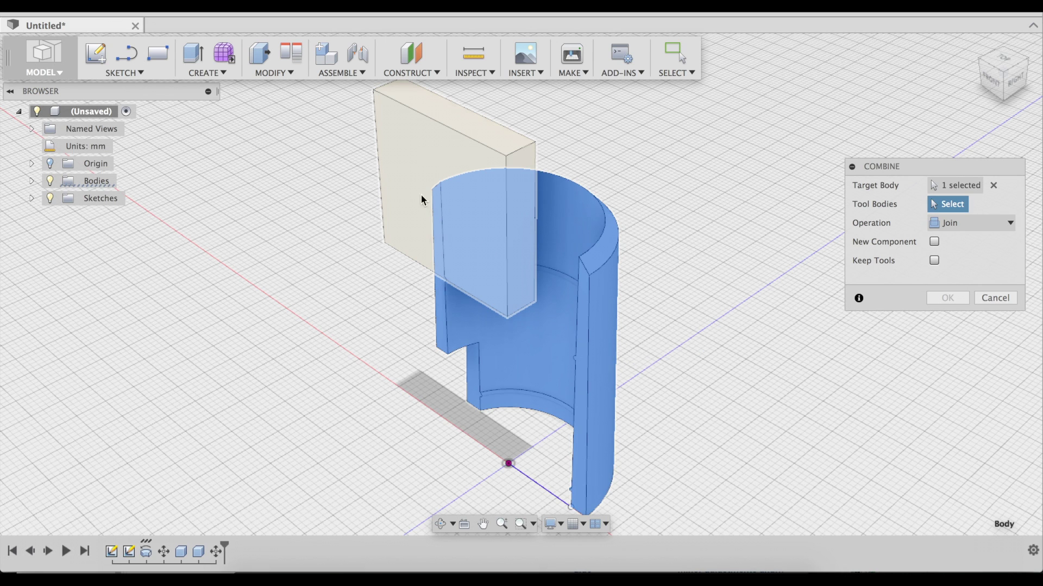
{"action": "left_click", "coordinate": [411, 177]}
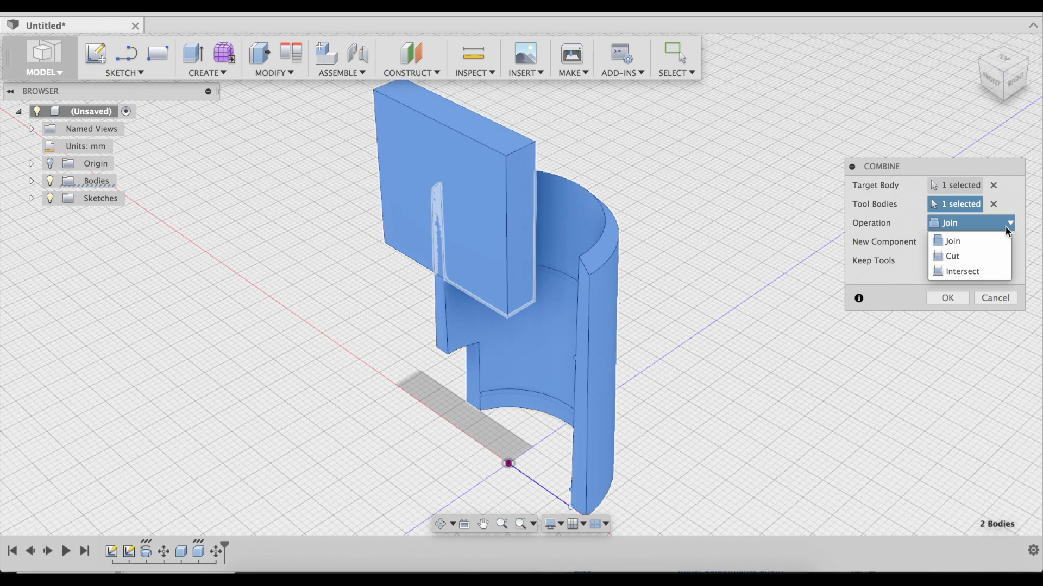
{"action": "left_click", "coordinate": [973, 255]}
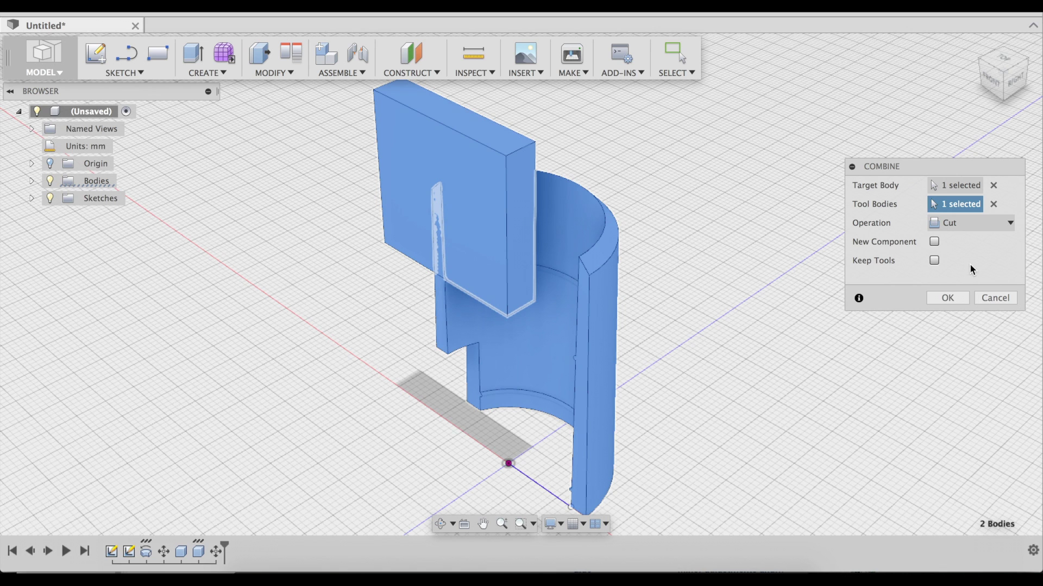
{"action": "left_click", "coordinate": [949, 299]}
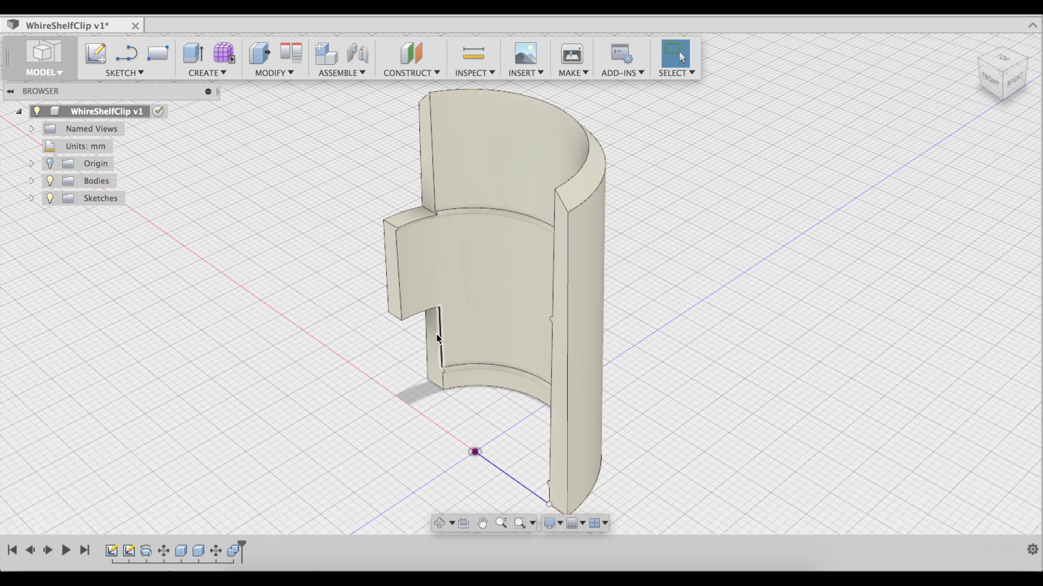
{"action": "left_click", "coordinate": [396, 319]}
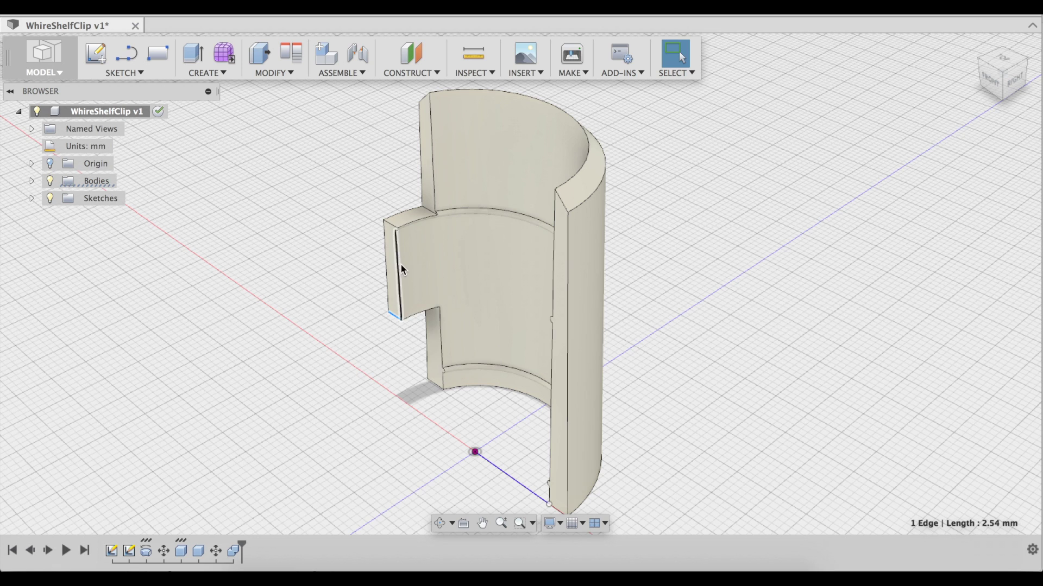
{"action": "left_click", "coordinate": [390, 223], "text": "shift"}
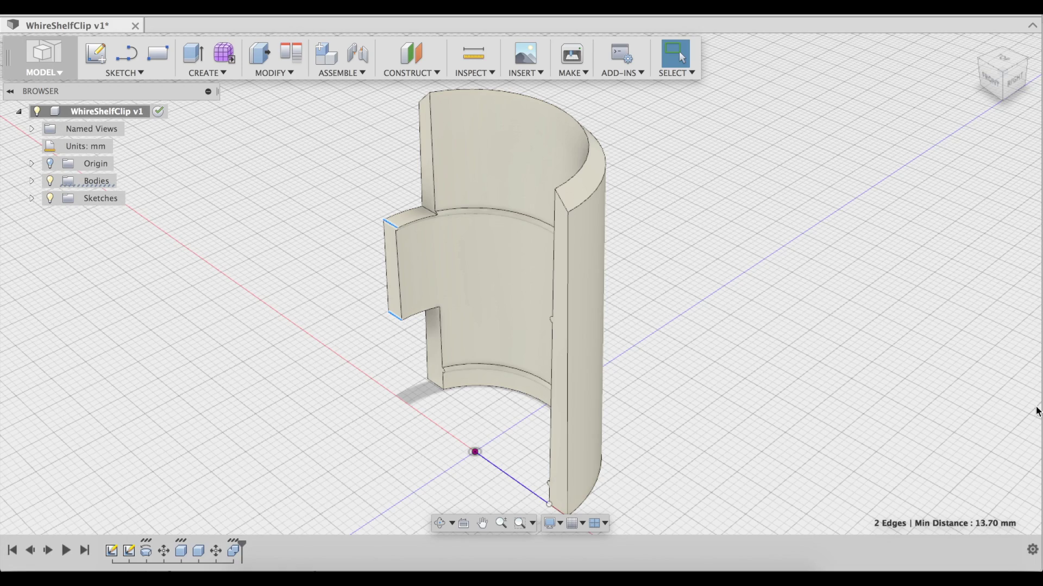
{"action": "scroll", "coordinate": [721, 412], "scroll_direction": "down", "scroll_amount": 3}
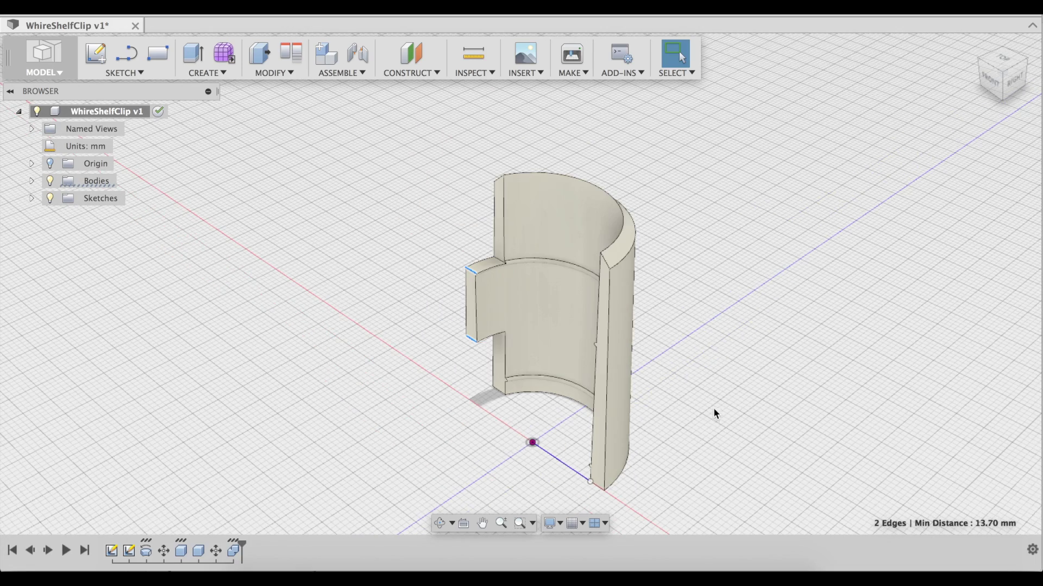
{"action": "middle_click_drag", "start_coordinate": [693, 436], "coordinate": [669, 337], "text": "shift"}
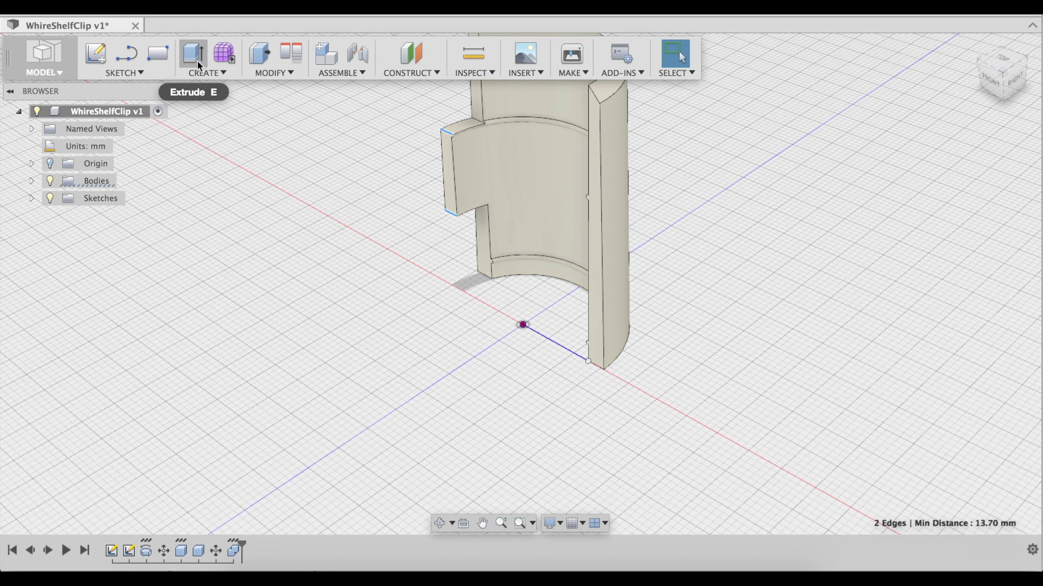
{"action": "left_click", "coordinate": [205, 72]}
Step: Draw a 6.4 × 20 mm box rectangle from the origin on the ground plane
{"action": "left_click", "coordinate": [157, 53]}
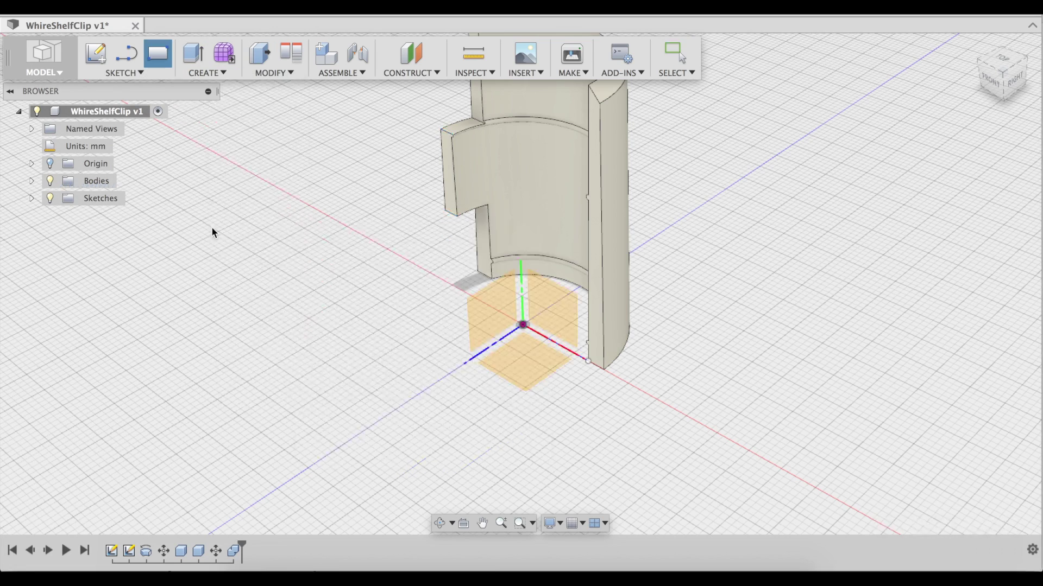
{"action": "left_click", "coordinate": [528, 326]}
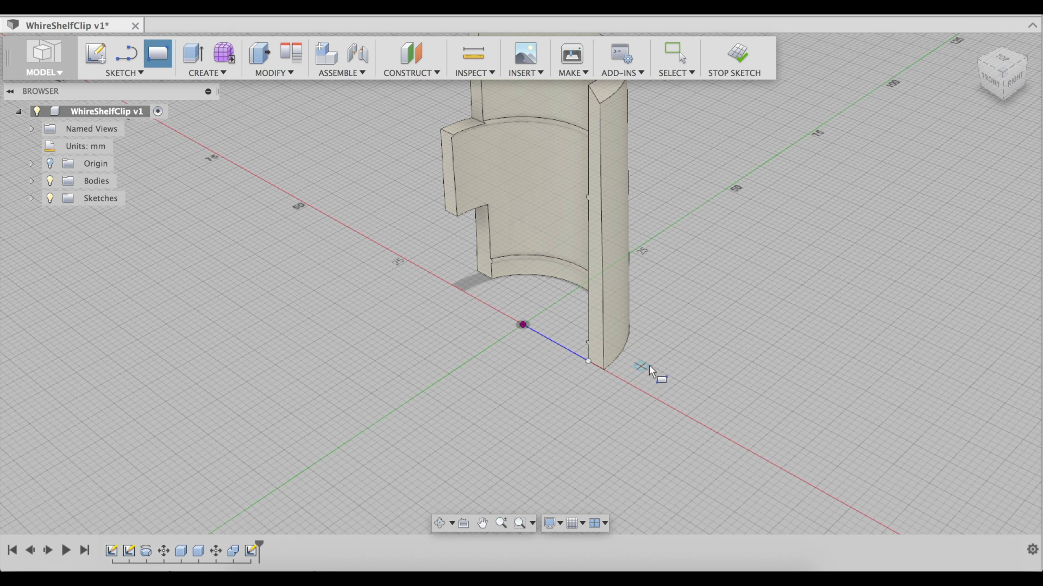
{"action": "left_click", "coordinate": [523, 324]}
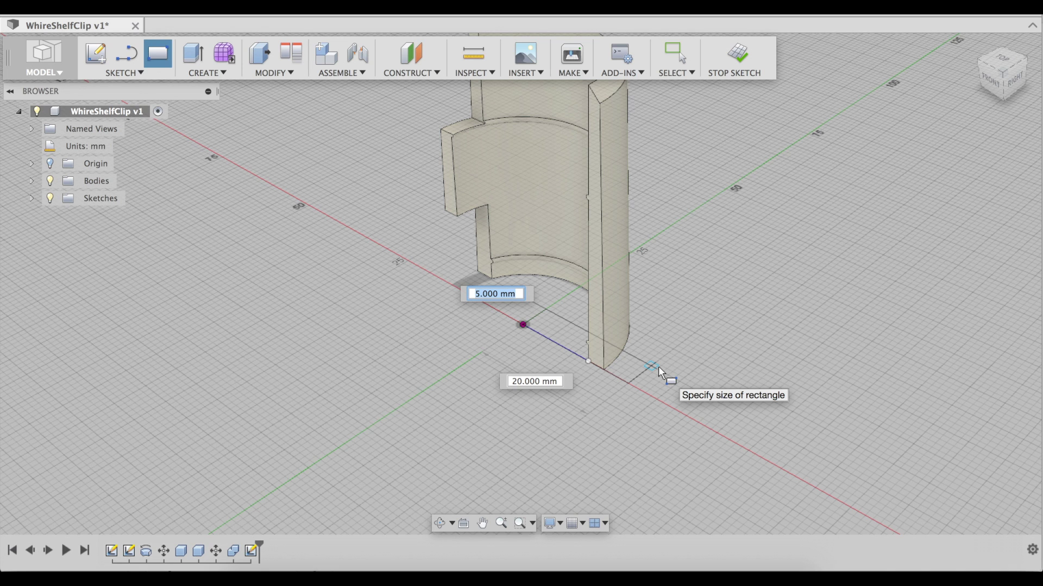
{"action": "type", "text": "6.4"}
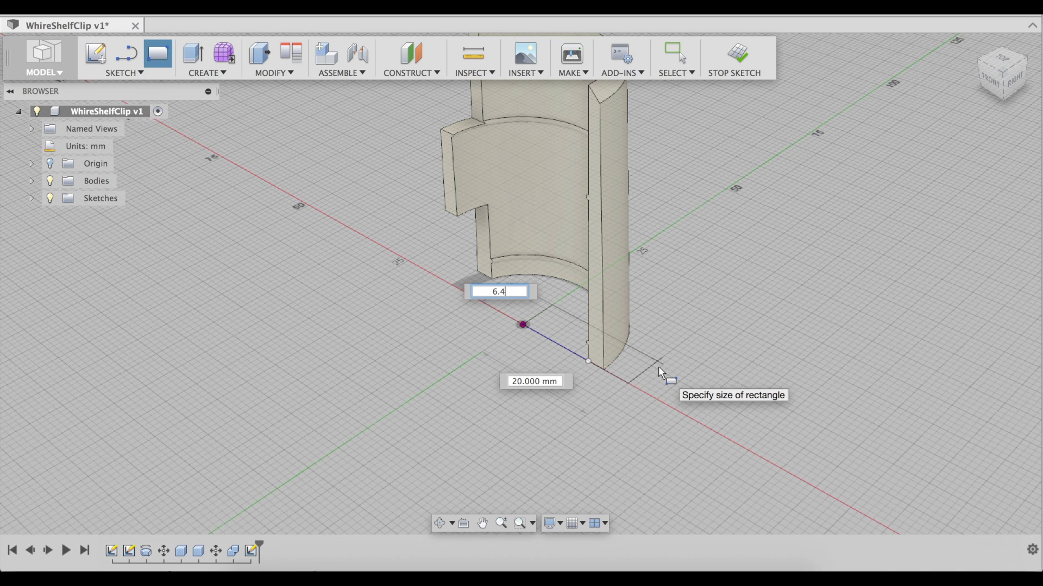
{"action": "key", "text": "Return"}
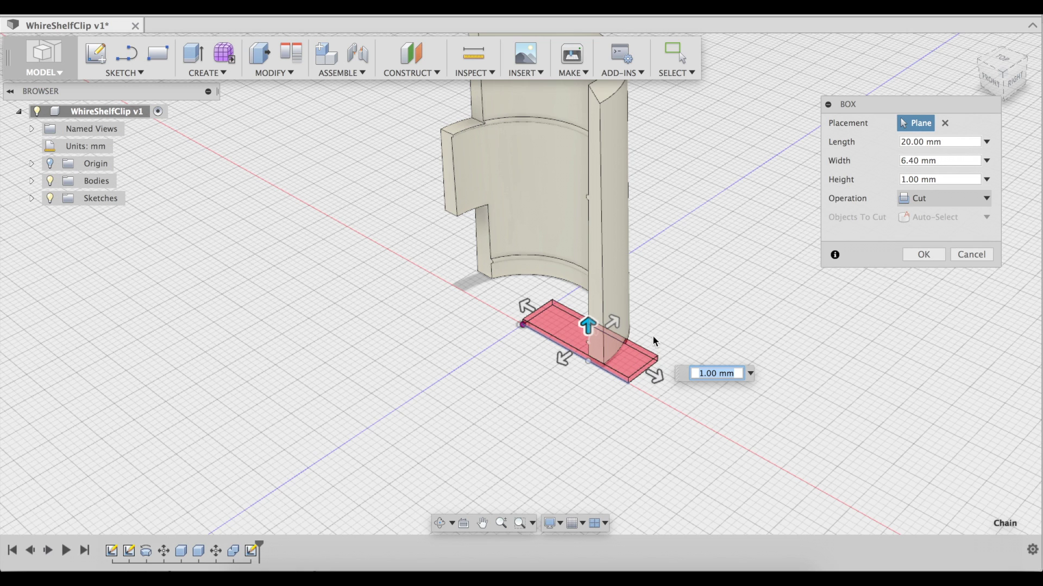
Step: Set the box height to 14.70 mm with New Body operation and create it
{"action": "type", "text": "4"}
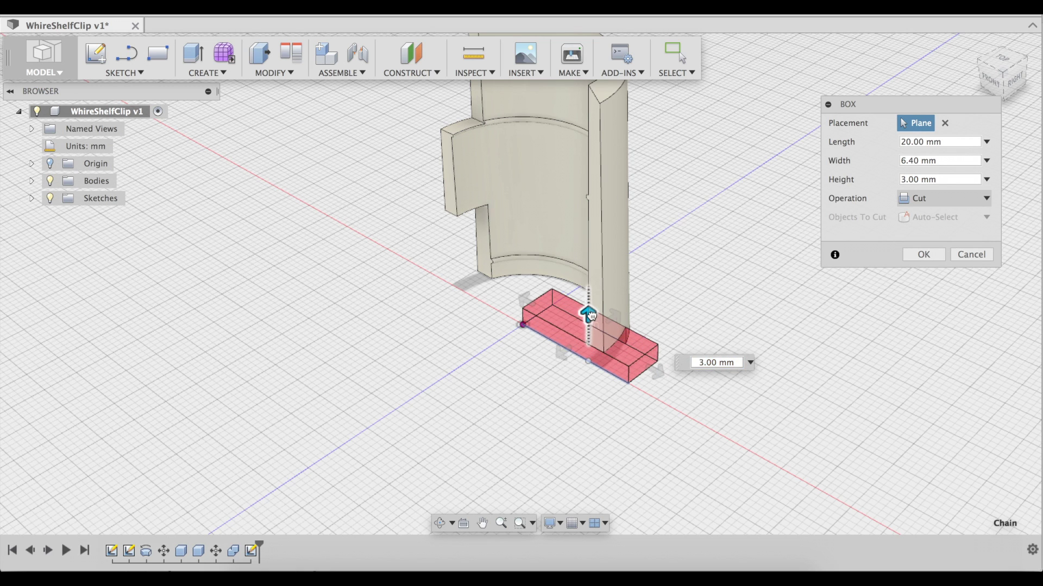
{"action": "key", "text": "Return"}
{"action": "left_click", "coordinate": [699, 356]}
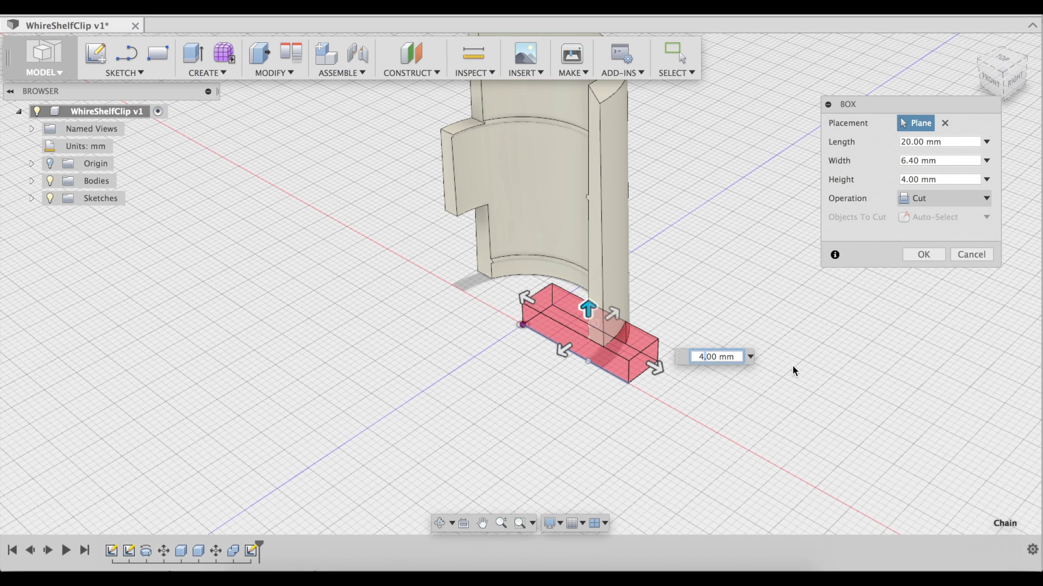
{"action": "type", "text": "1"}
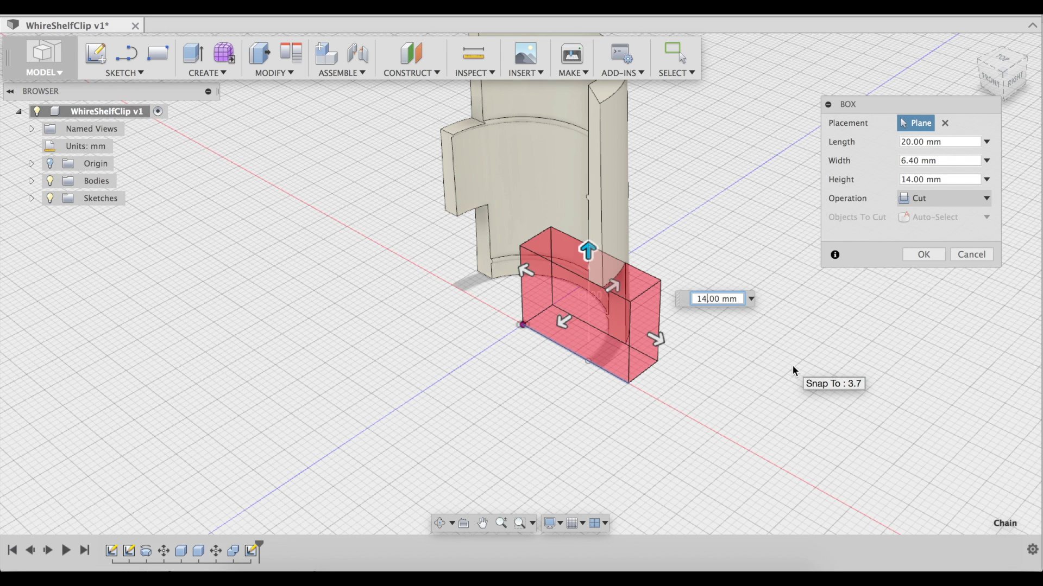
{"action": "key", "text": "BackSpace"}
{"action": "type", "text": "7"}
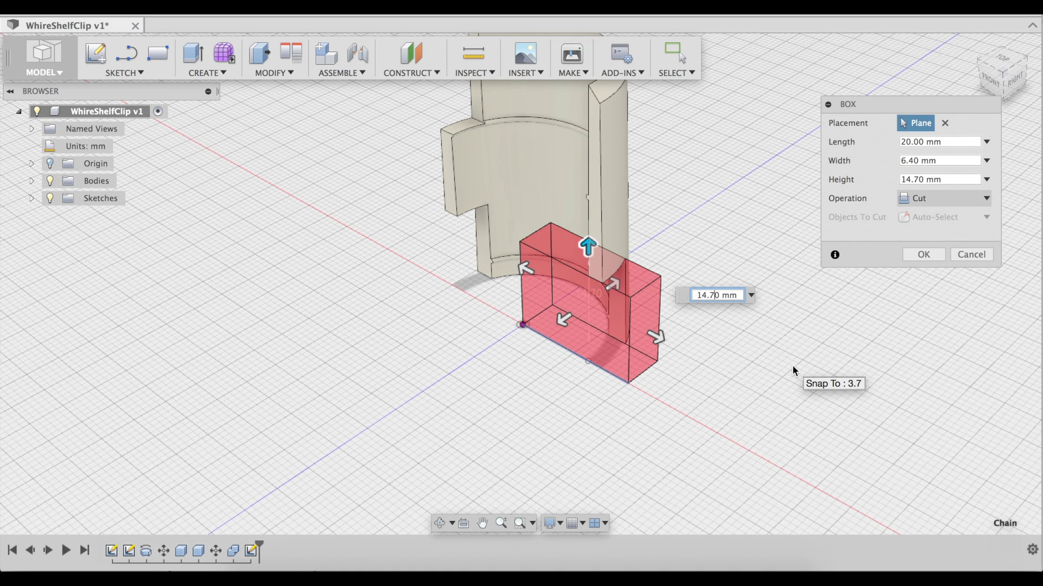
{"action": "left_click", "coordinate": [948, 198]}
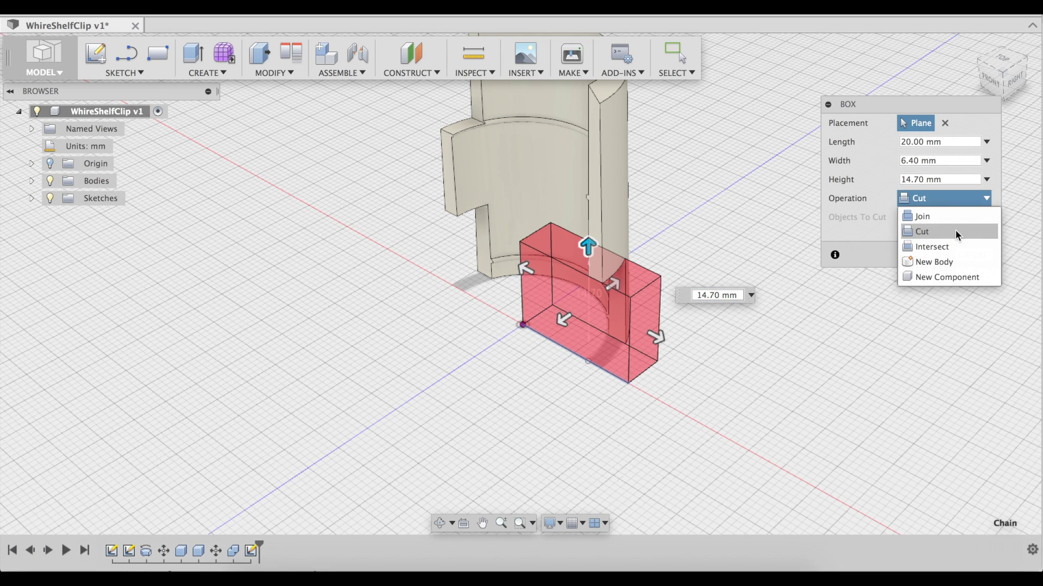
{"action": "left_click", "coordinate": [944, 260]}
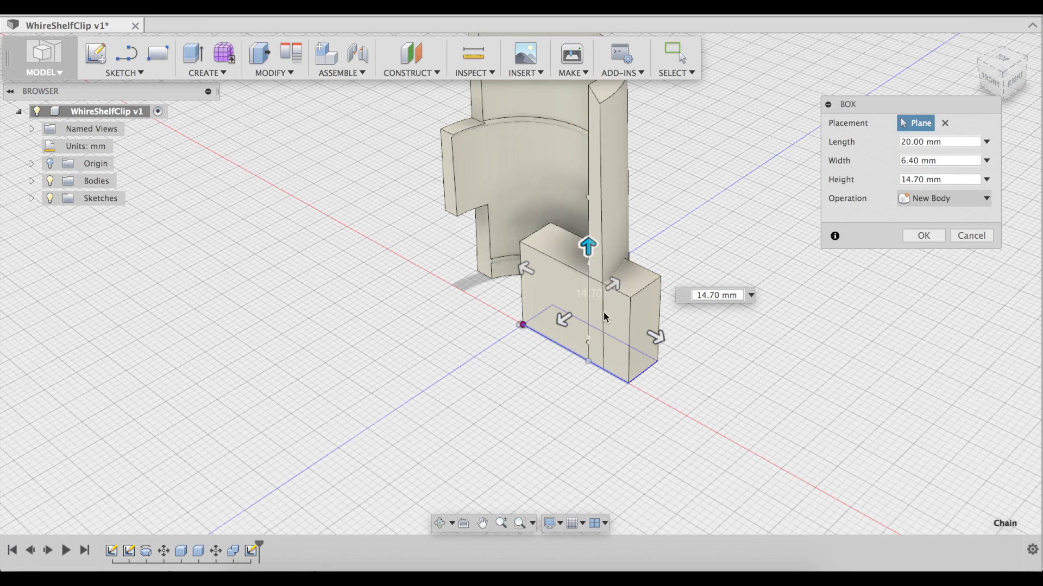
{"action": "left_click", "coordinate": [932, 239]}
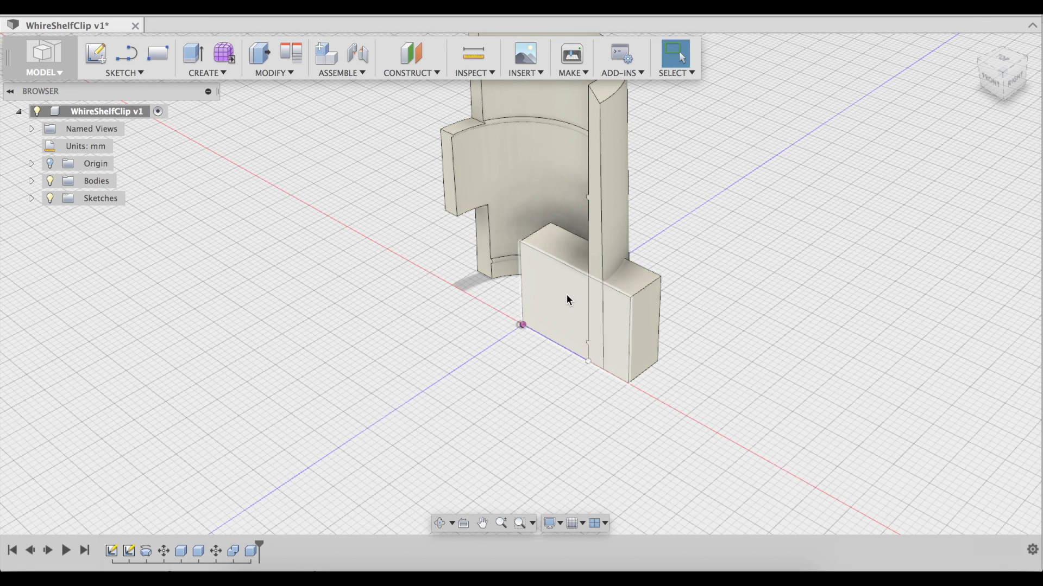
Step: Raise the small box body 13 mm so it overlaps the clip's side edge
{"action": "key", "text": "m"}
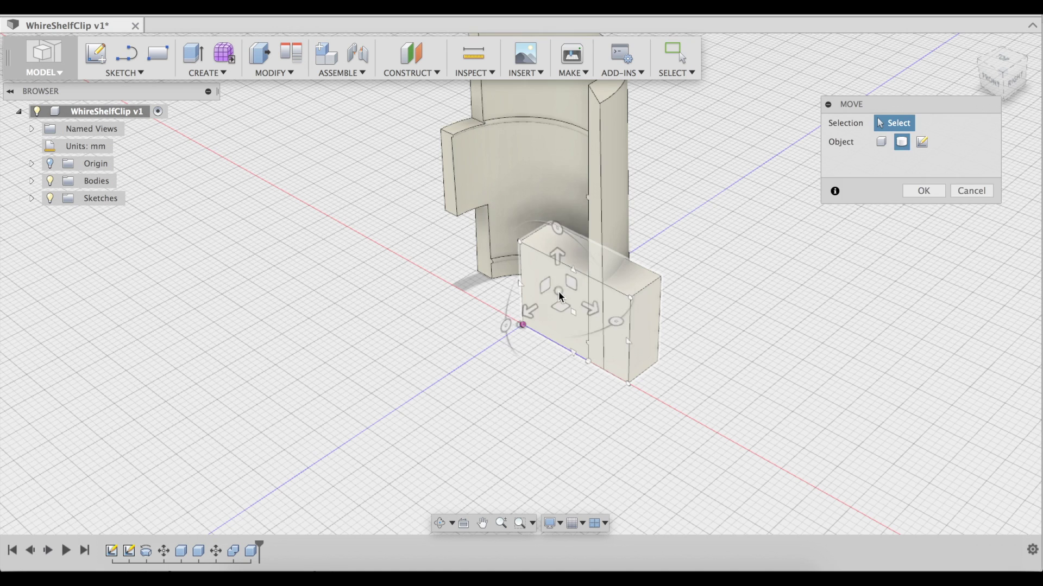
{"action": "left_click", "coordinate": [568, 302]}
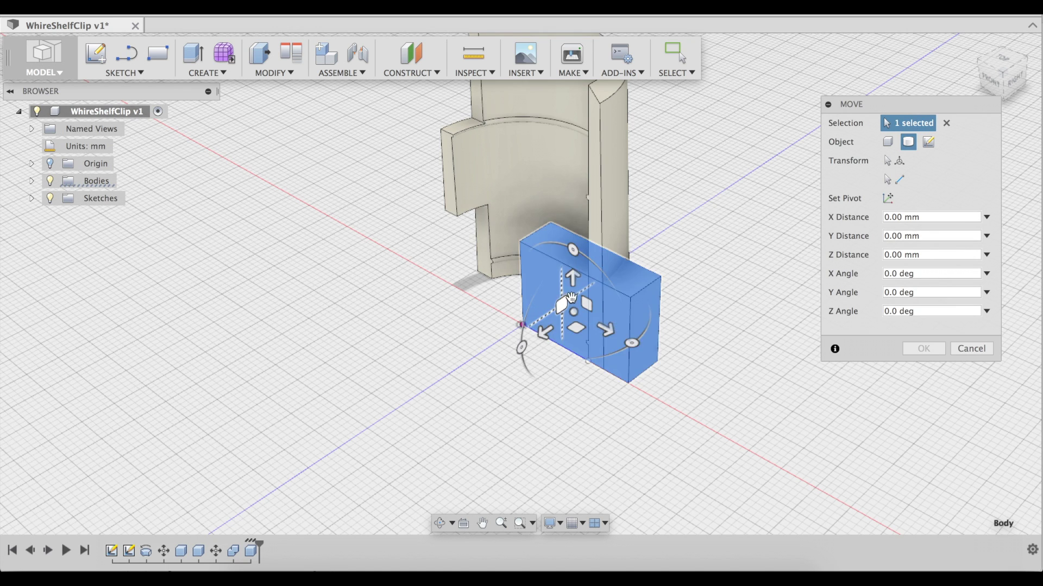
{"action": "left_click_drag", "start_coordinate": [572, 275], "coordinate": [573, 183]}
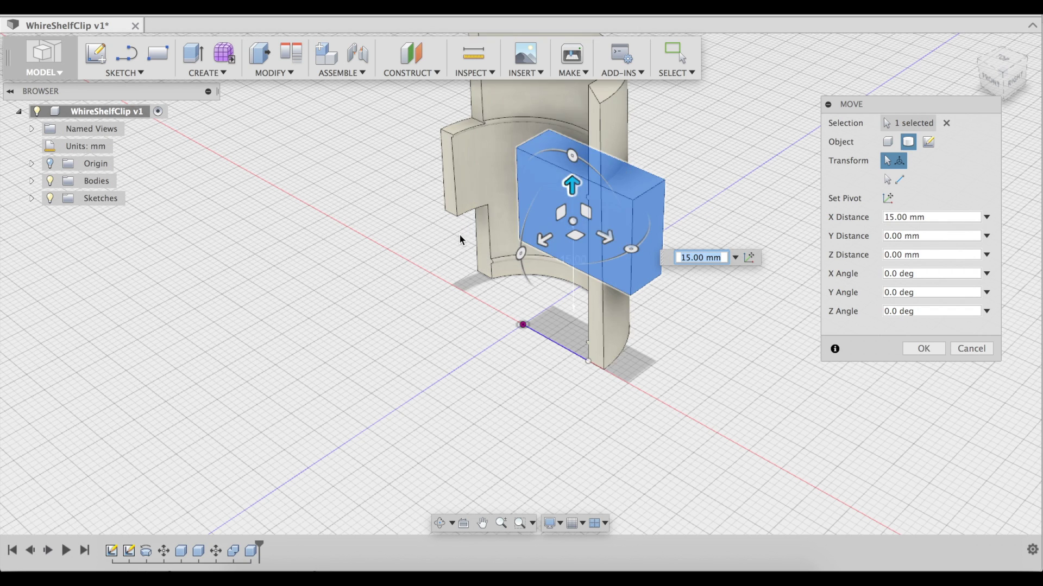
{"action": "type", "text": "13"}
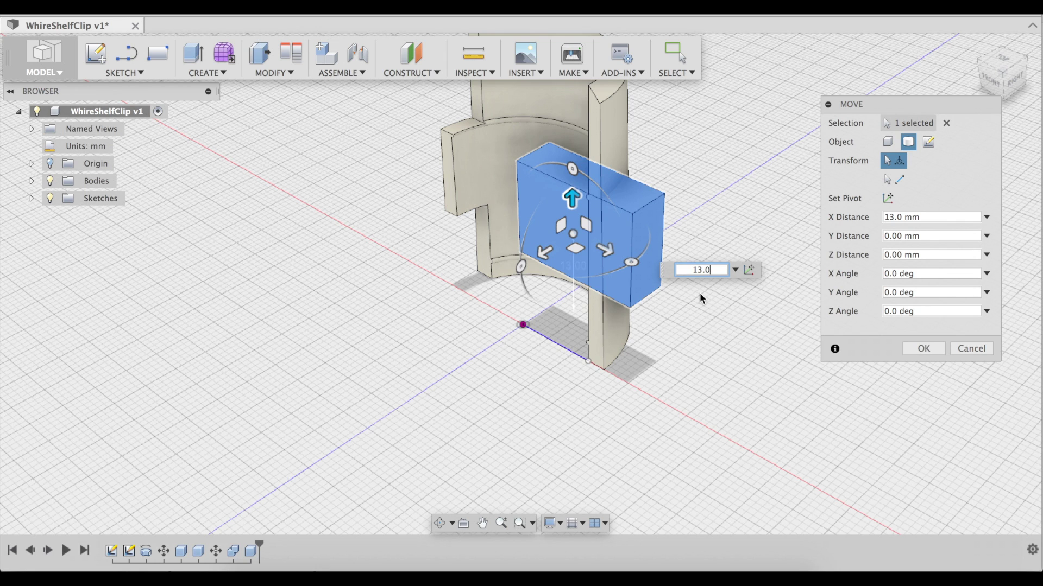
{"action": "key", "text": "Return"}
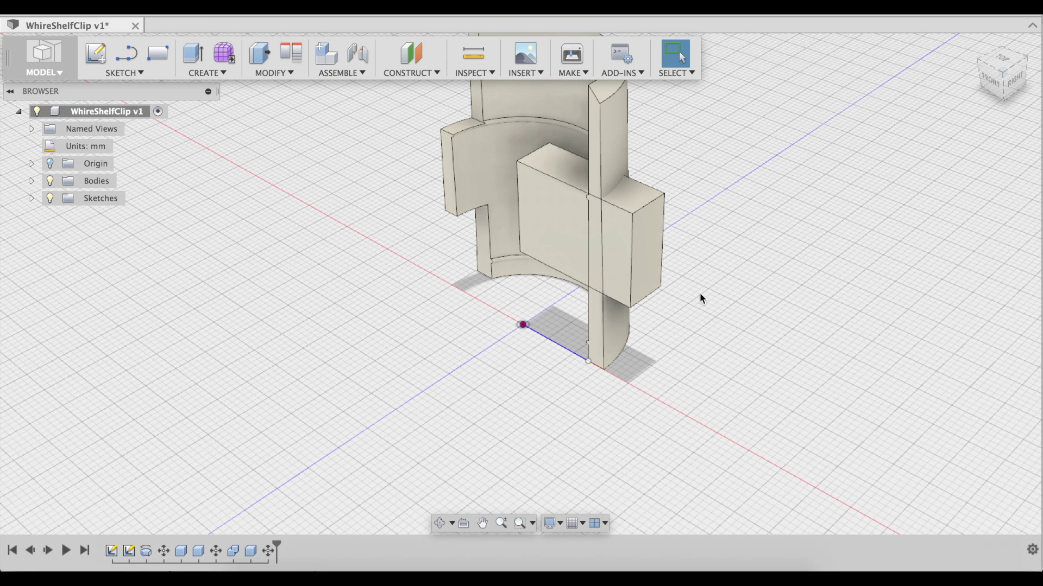
{"action": "left_click", "coordinate": [221, 73]}
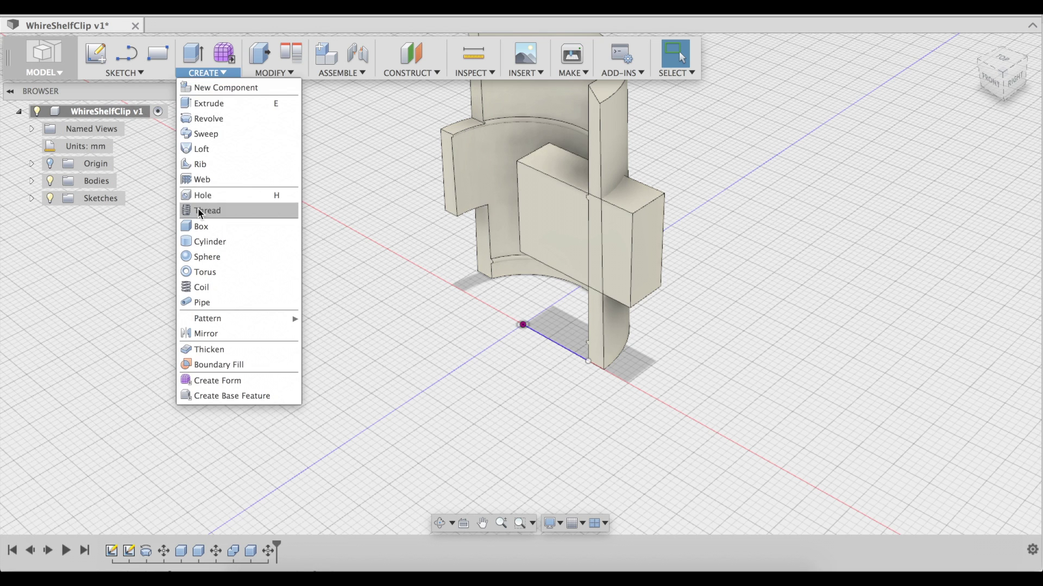
Step: Combine-cut the small box from the clip body, leaving a second rectangular side notch
{"action": "left_click", "coordinate": [276, 72]}
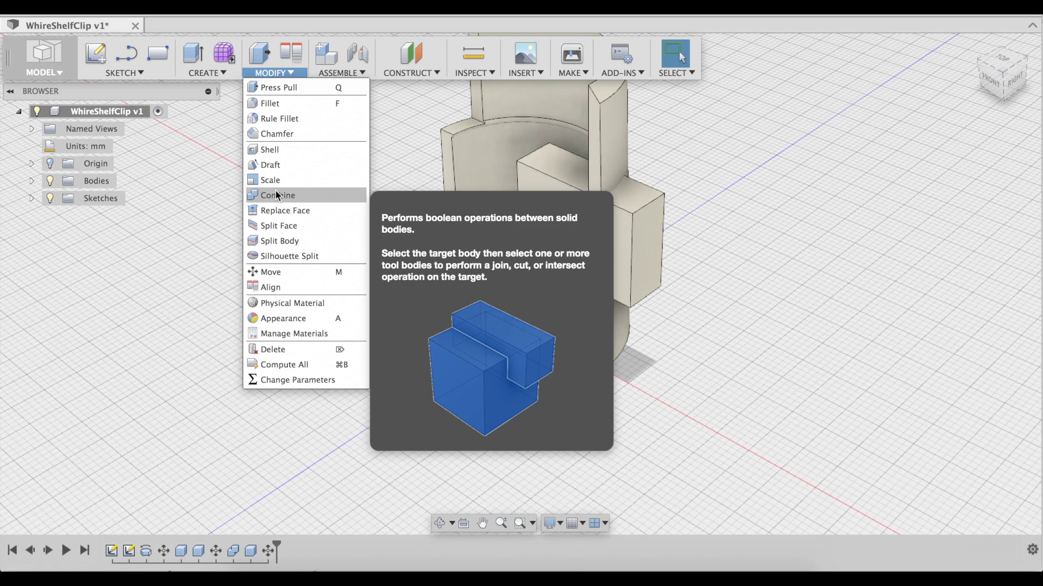
{"action": "left_click", "coordinate": [277, 195]}
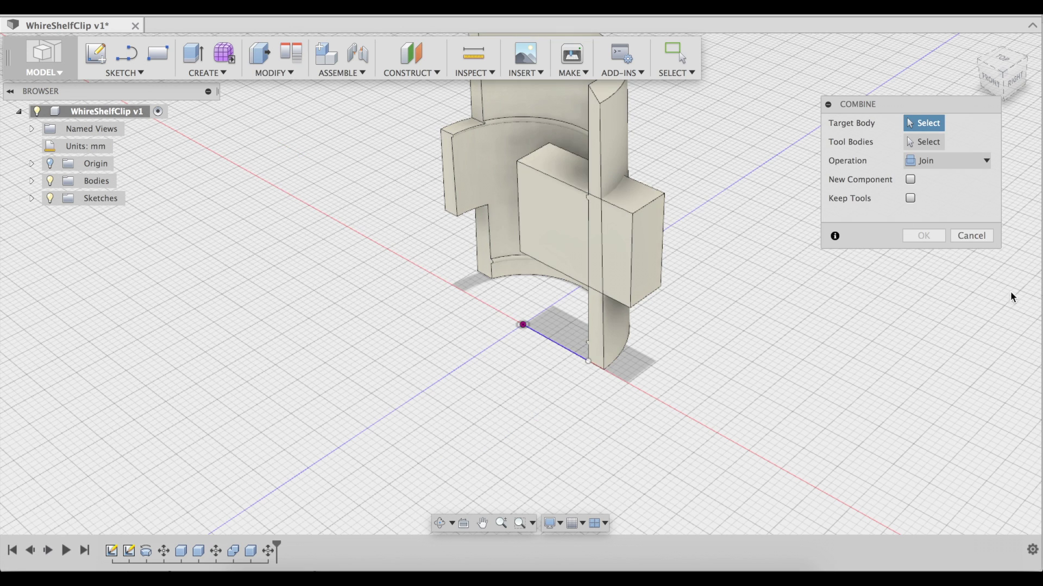
{"action": "left_click", "coordinate": [502, 146]}
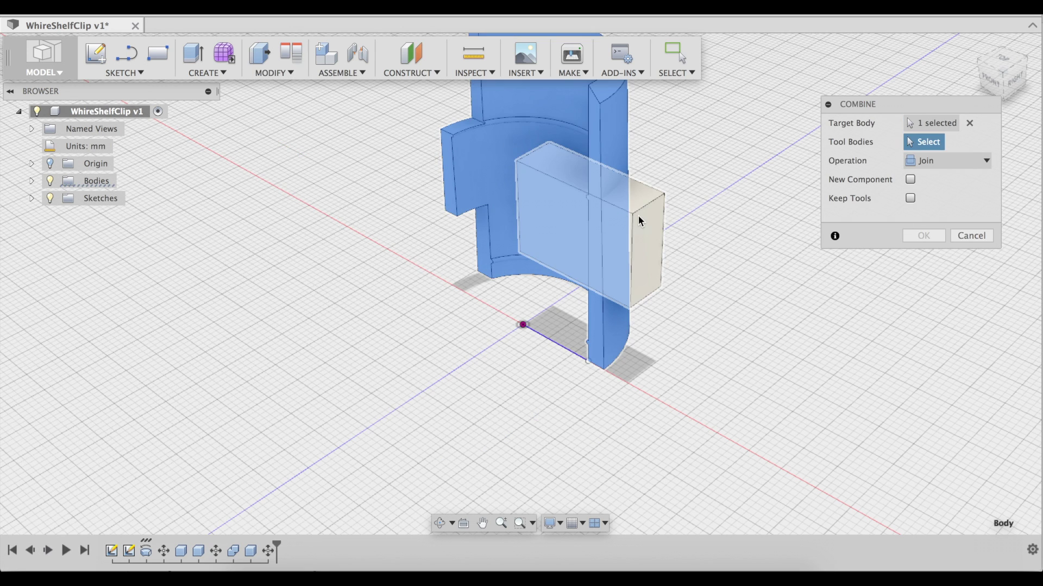
{"action": "left_click", "coordinate": [640, 220]}
{"action": "left_click", "coordinate": [977, 161]}
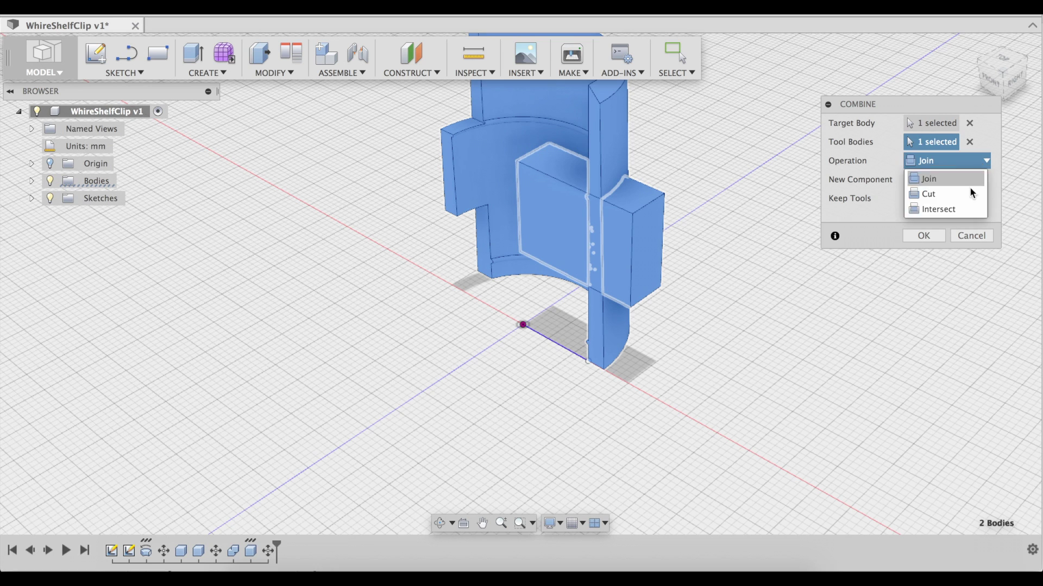
{"action": "left_click", "coordinate": [938, 199]}
{"action": "left_click", "coordinate": [923, 237]}
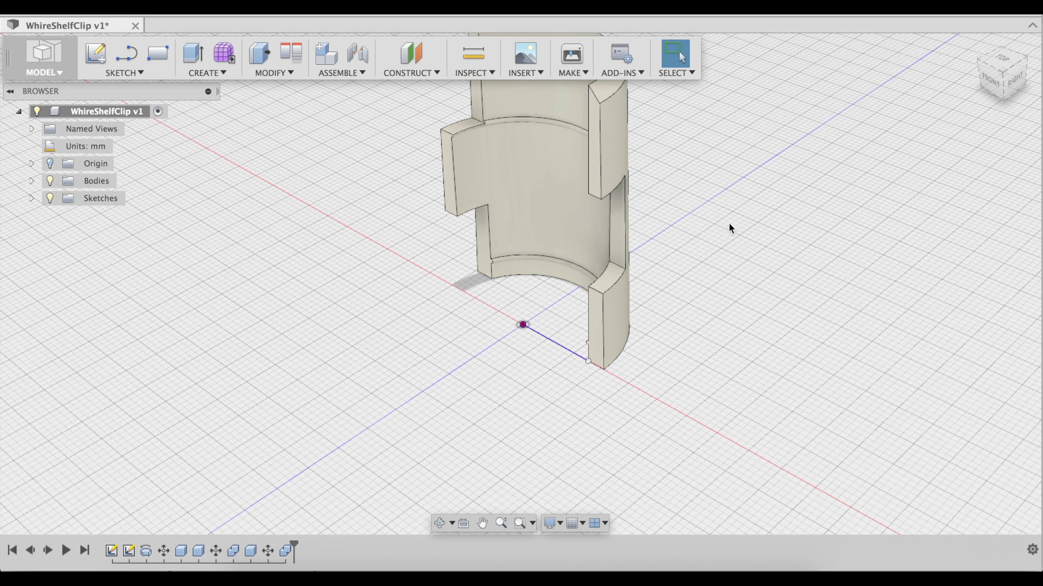
{"action": "right_click", "coordinate": [742, 311]}
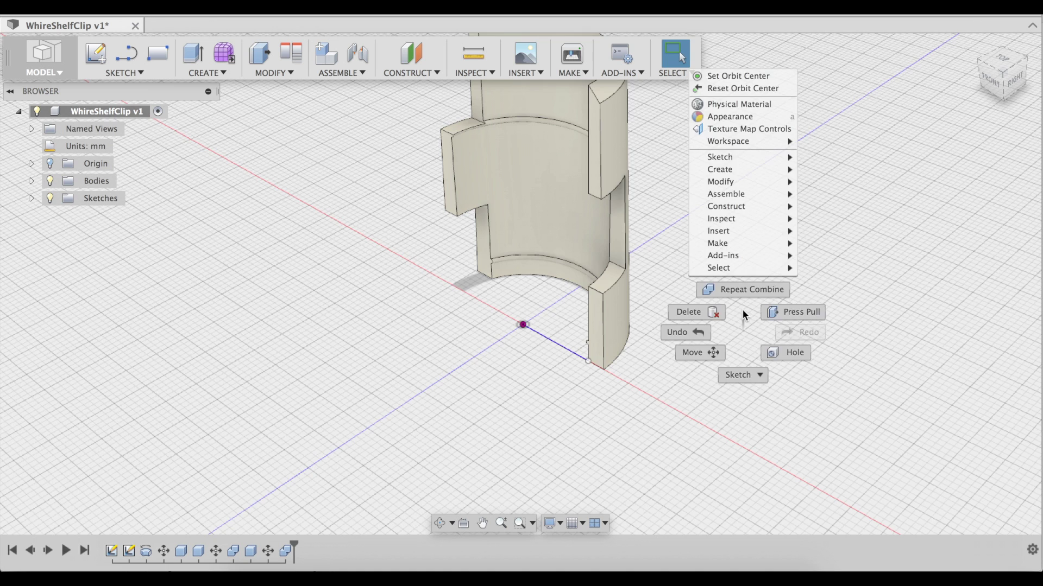
{"action": "left_click", "coordinate": [731, 283]}
Step: Select Body1 in the Bodies folder and start its Save As STL export
{"action": "middle_click_drag", "start_coordinate": [731, 283], "coordinate": [440, 170], "text": "shift"}
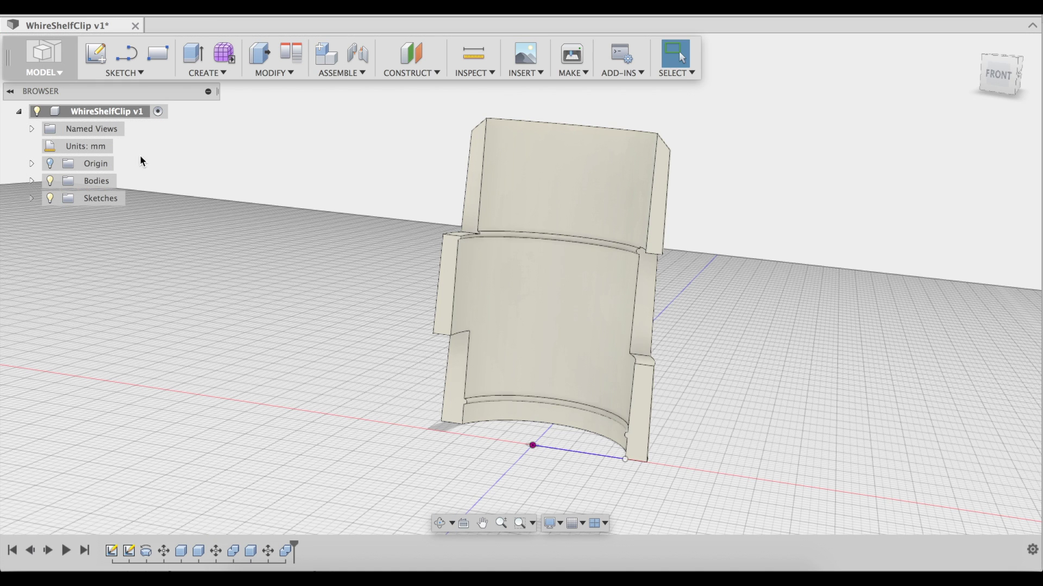
{"action": "left_click", "coordinate": [547, 304]}
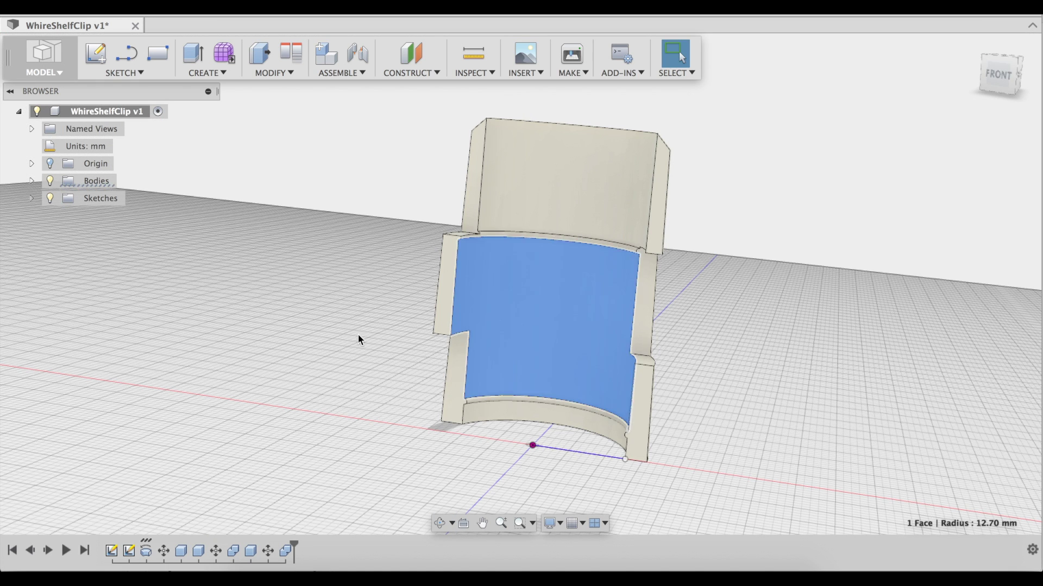
{"action": "left_click", "coordinate": [171, 280]}
{"action": "left_click", "coordinate": [32, 181]}
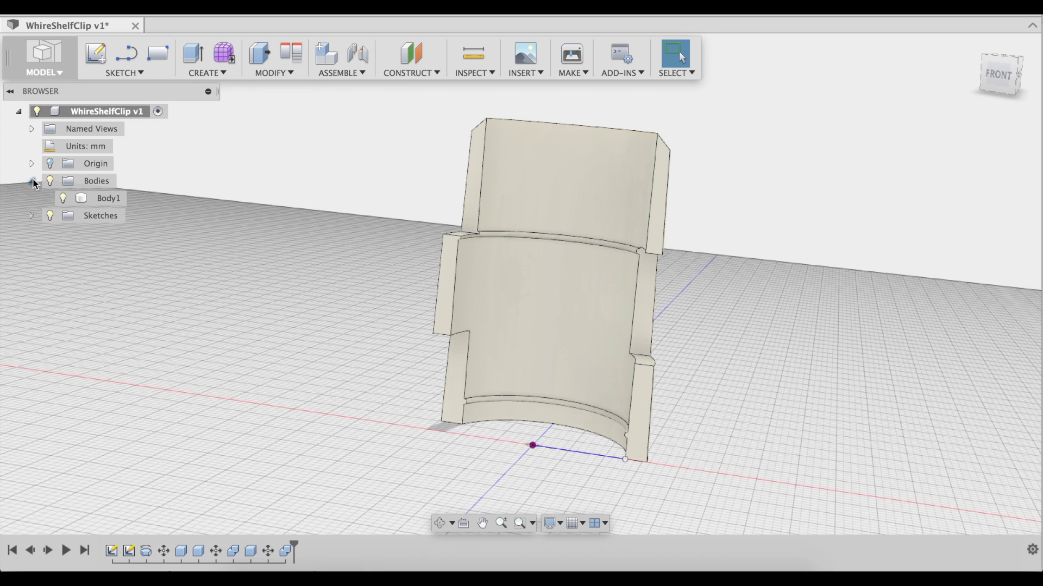
{"action": "left_click", "coordinate": [103, 198]}
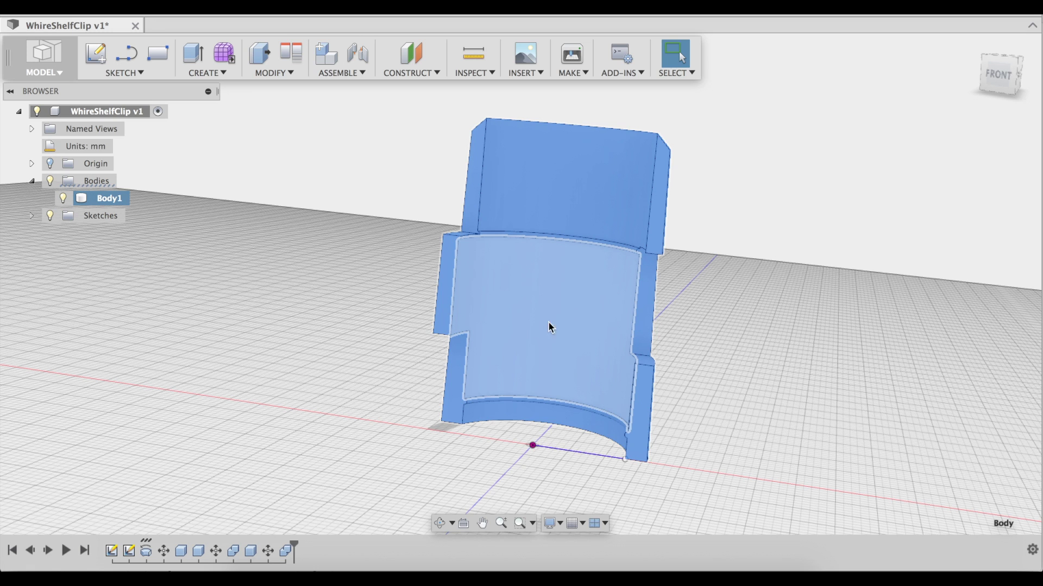
{"action": "right_click", "coordinate": [570, 314]}
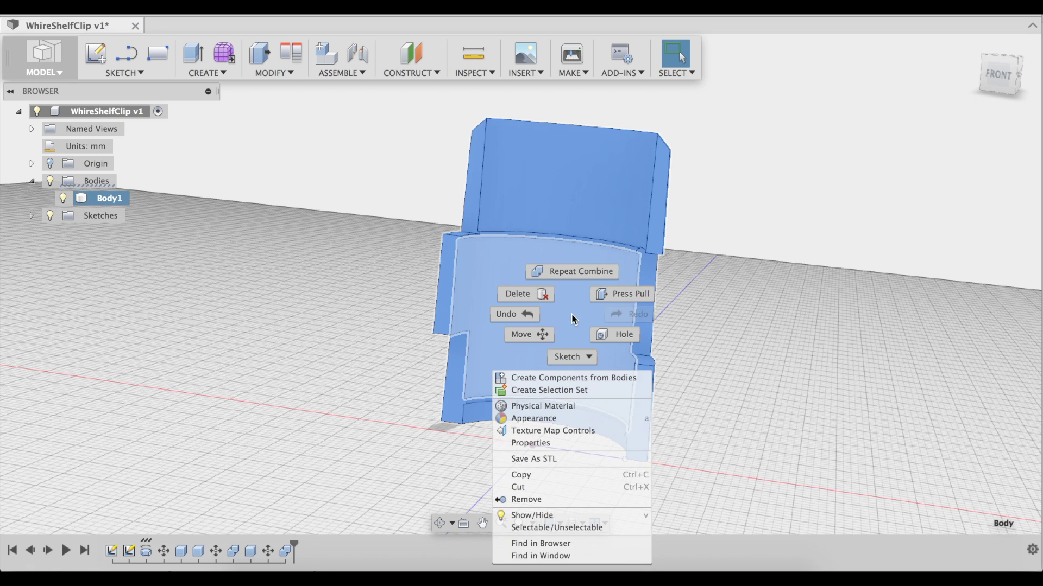
{"action": "left_click", "coordinate": [571, 458]}
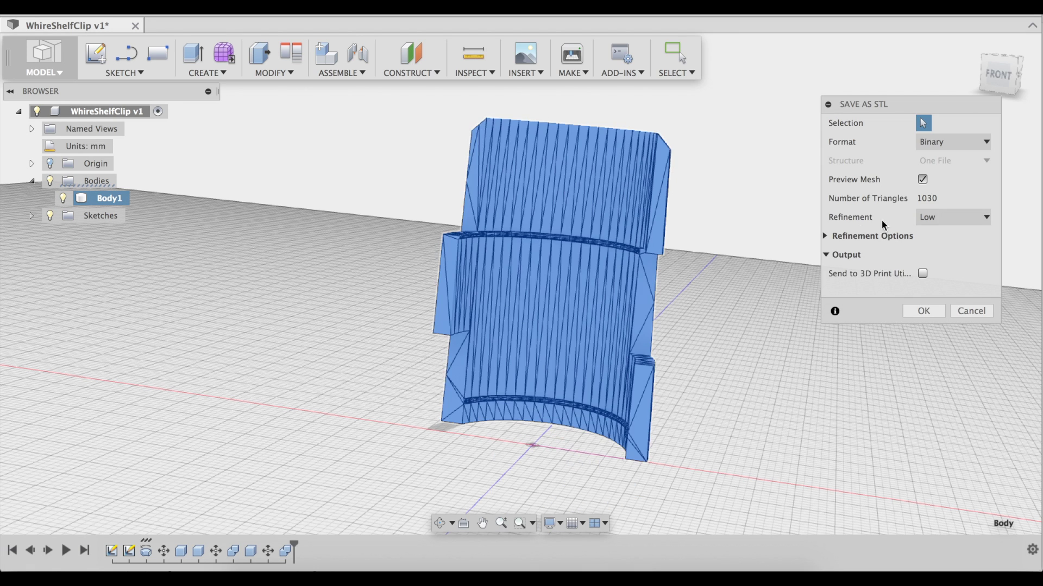
Step: Try High and Medium mesh refinement, settle on Low, and confirm the STL options
{"action": "left_click", "coordinate": [961, 217]}
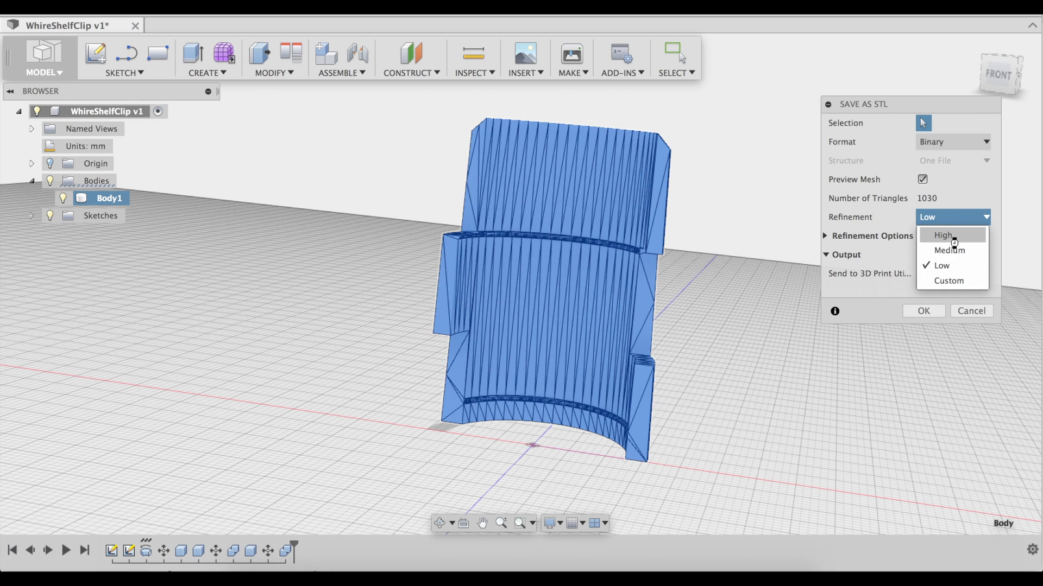
{"action": "left_click", "coordinate": [957, 235]}
{"action": "left_click", "coordinate": [961, 222]}
{"action": "left_click", "coordinate": [947, 251]}
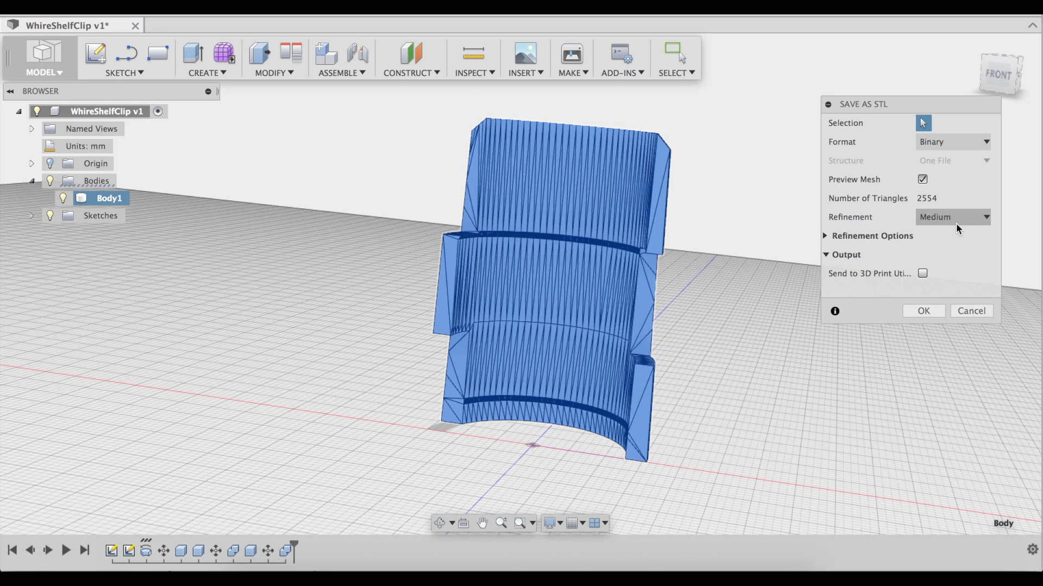
{"action": "left_click", "coordinate": [955, 220]}
{"action": "left_click", "coordinate": [943, 266]}
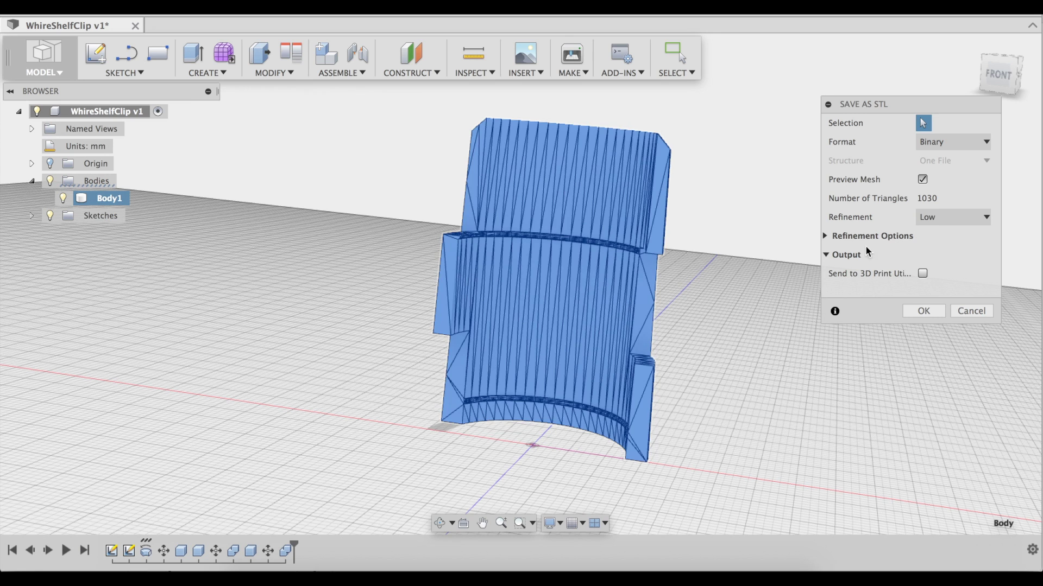
{"action": "left_click", "coordinate": [920, 314]}
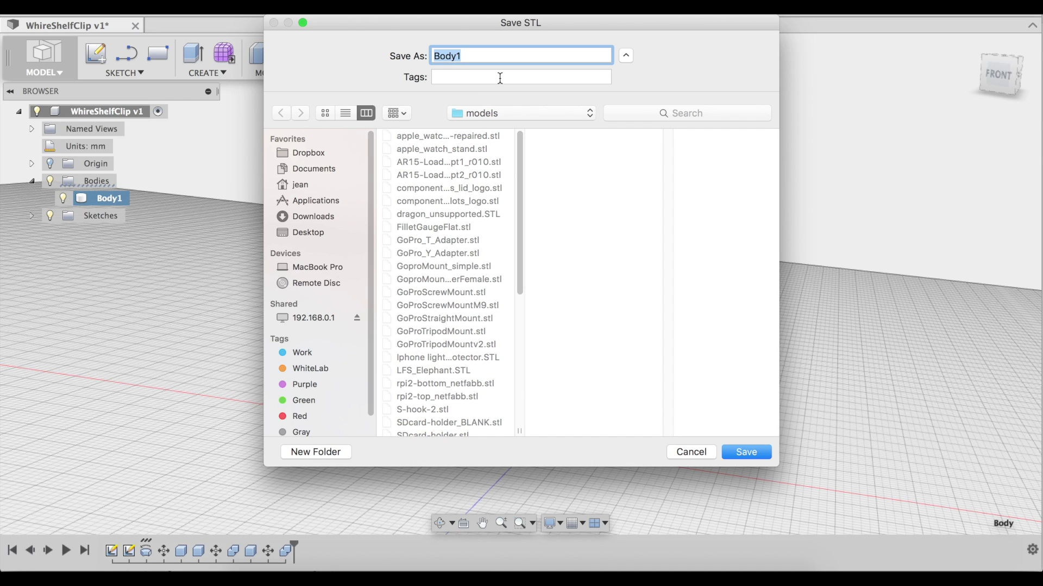
Step: Save Body1 as wireShelfClip.stl in the models folder, overwriting the existing file
{"action": "type", "text": "wh"}
{"action": "key", "text": "BackSpace"}
{"action": "type", "text": "ireShelfClip"}
{"action": "left_click", "coordinate": [765, 449]}
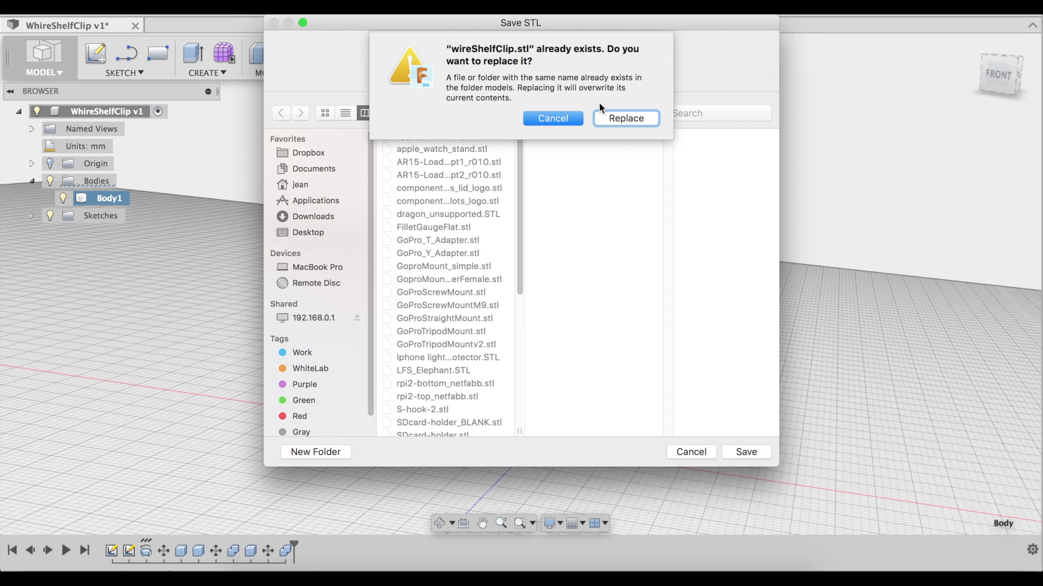
{"action": "left_click", "coordinate": [618, 117]}
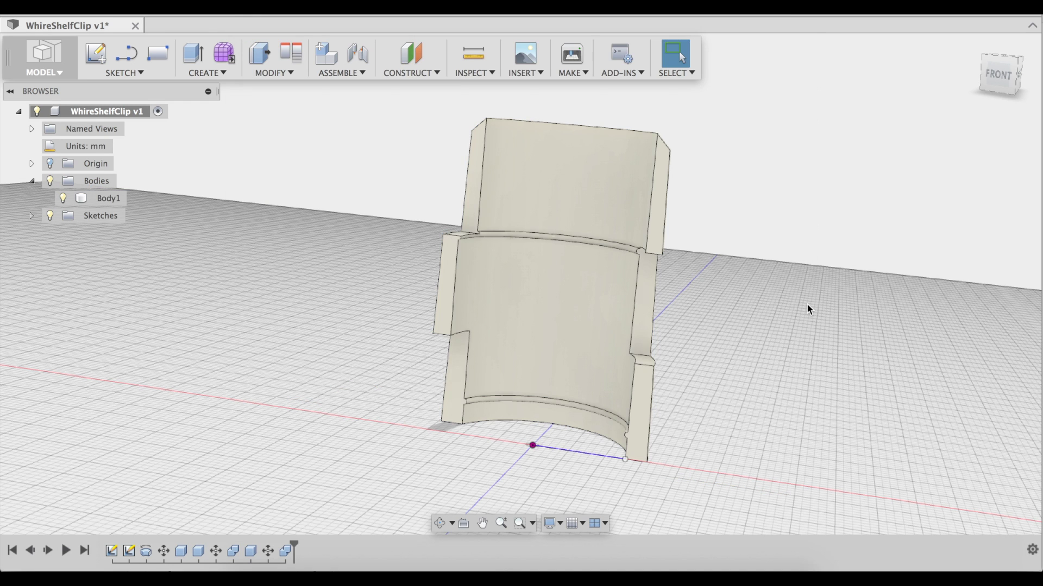